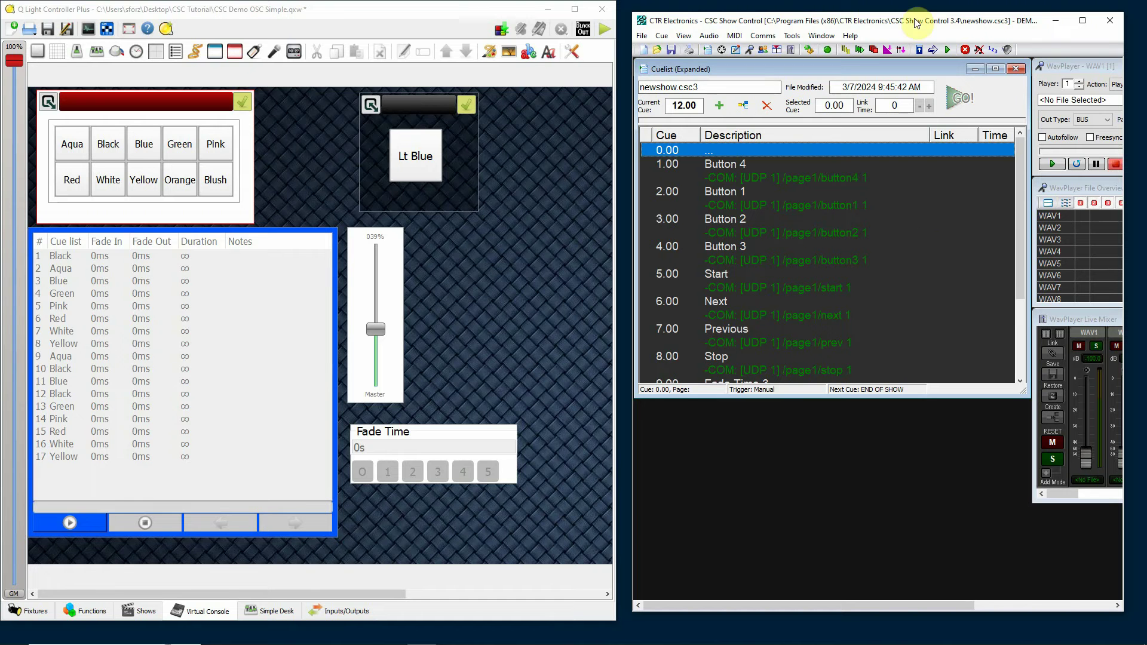
- Review the host address and port assigned to UDP 1 in the communications setup and keep the settings
click(763, 36)
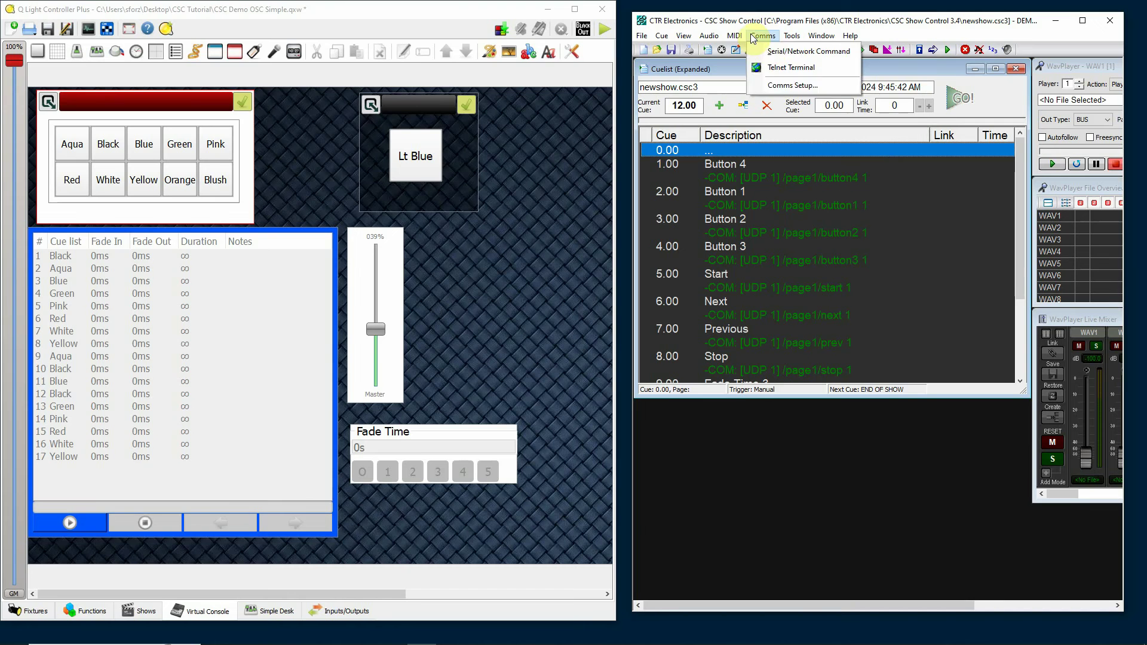
click(774, 85)
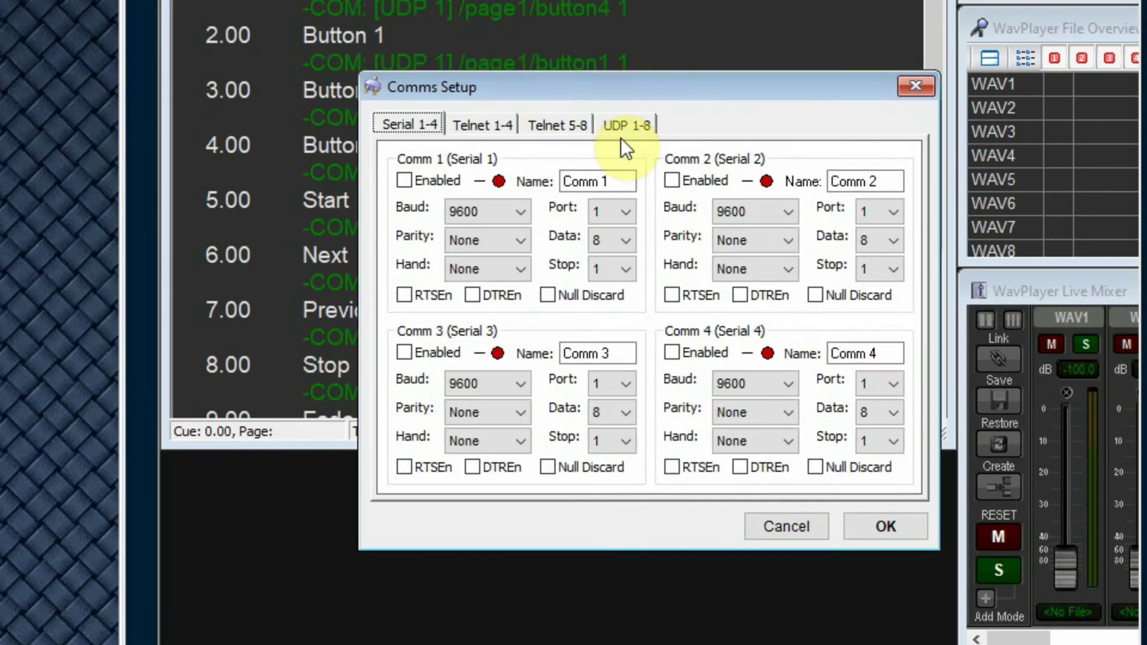
click(618, 123)
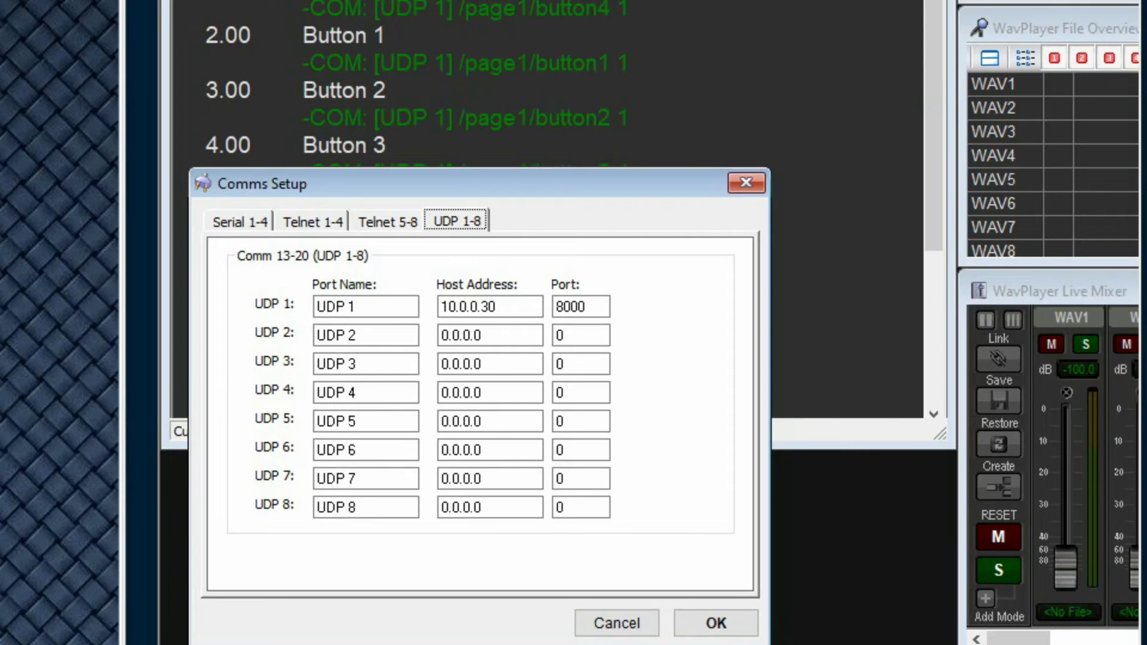
click(384, 308)
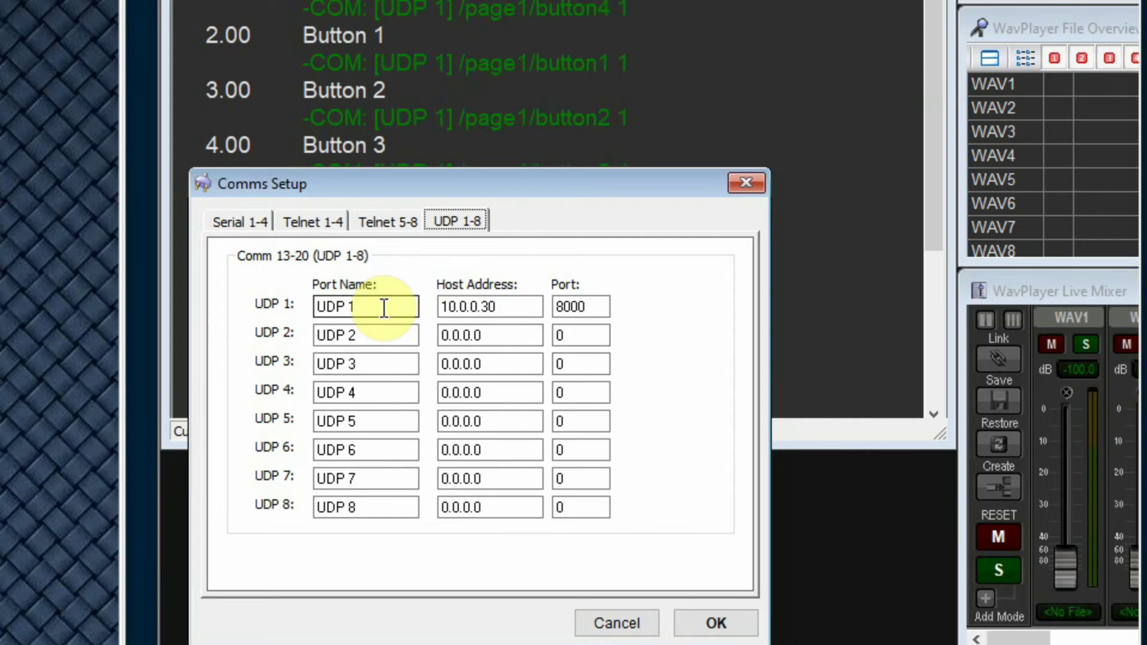
click(519, 308)
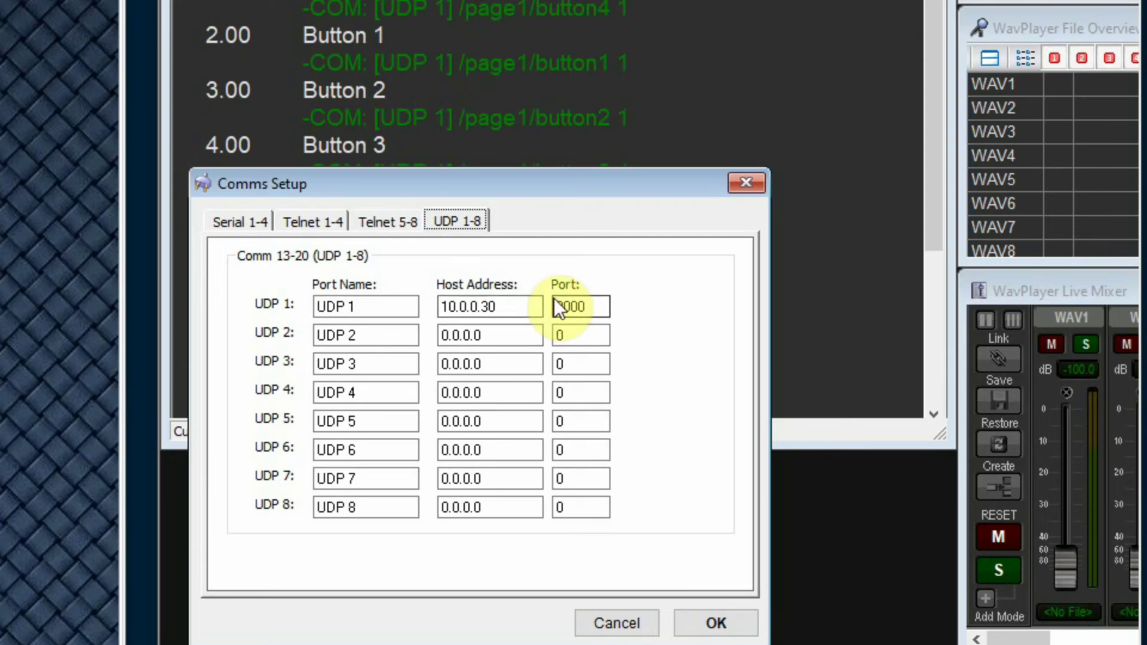
click(451, 333)
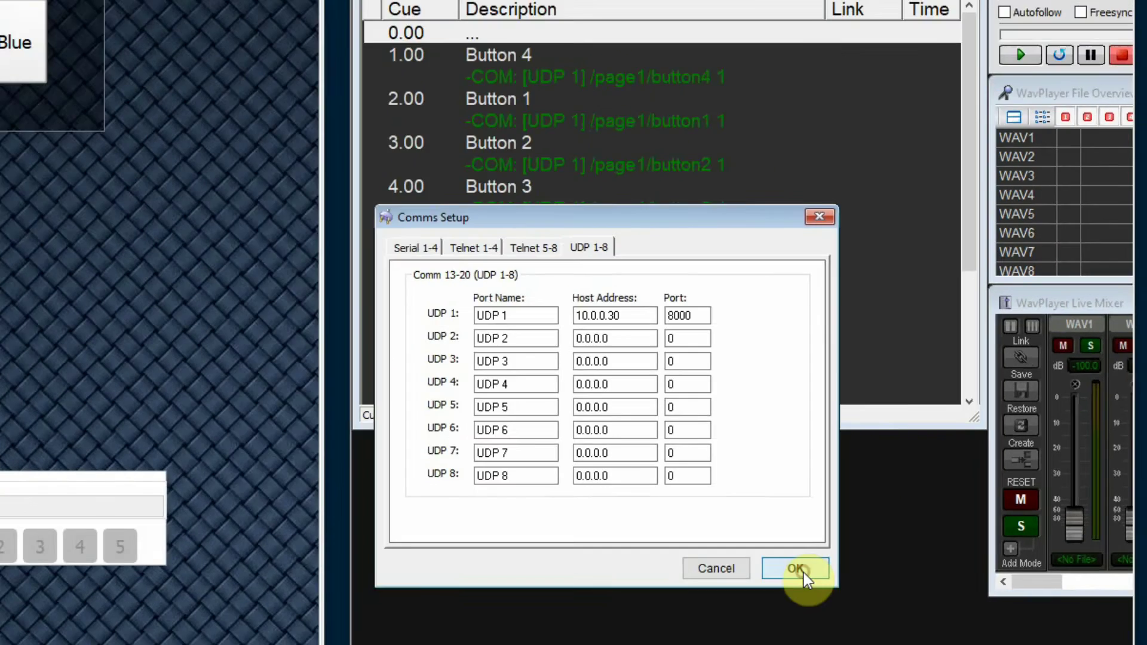
click(804, 572)
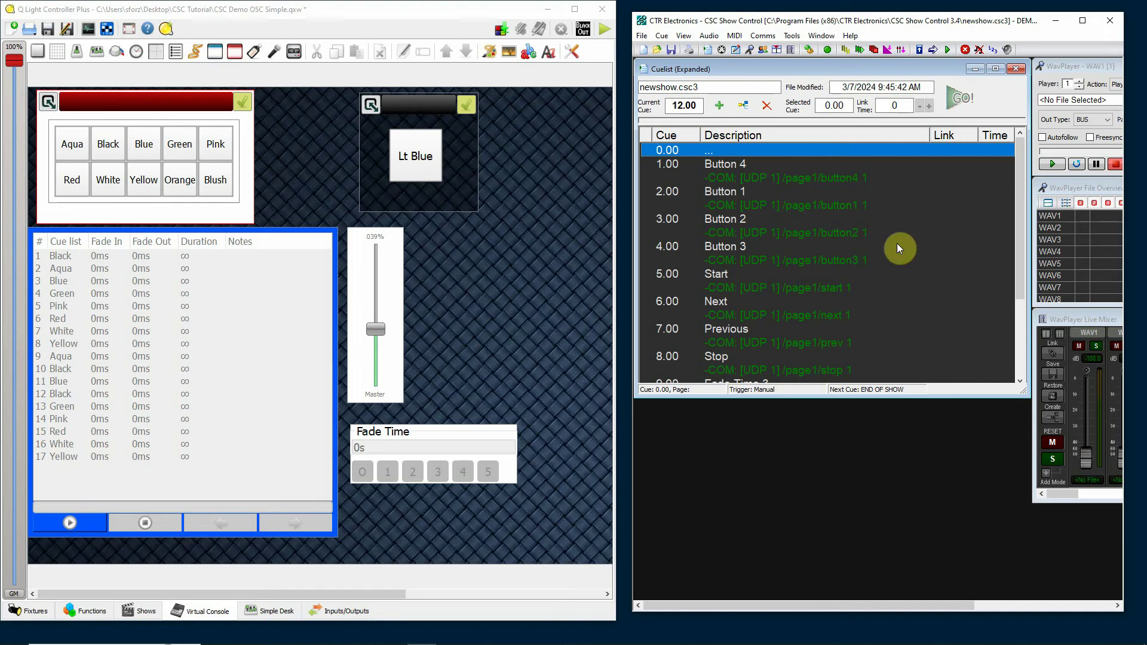
- Switch to Q Light Controller Plus and check the input port configured for the OSC device 10.0.0.30
click(350, 618)
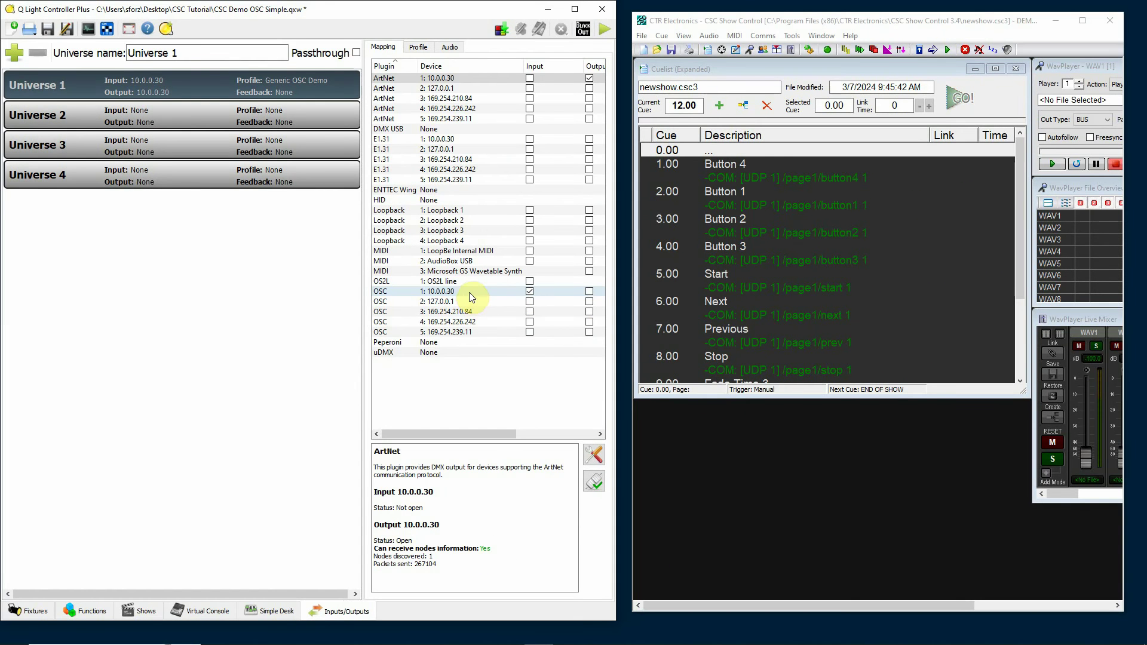
click(478, 292)
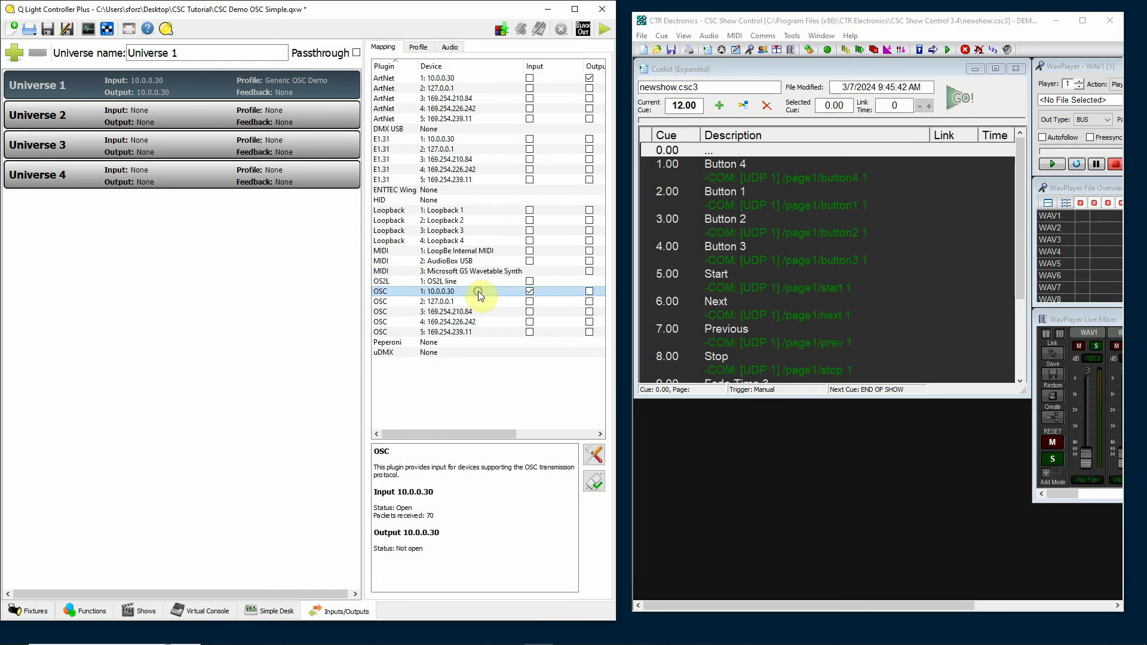
click(594, 454)
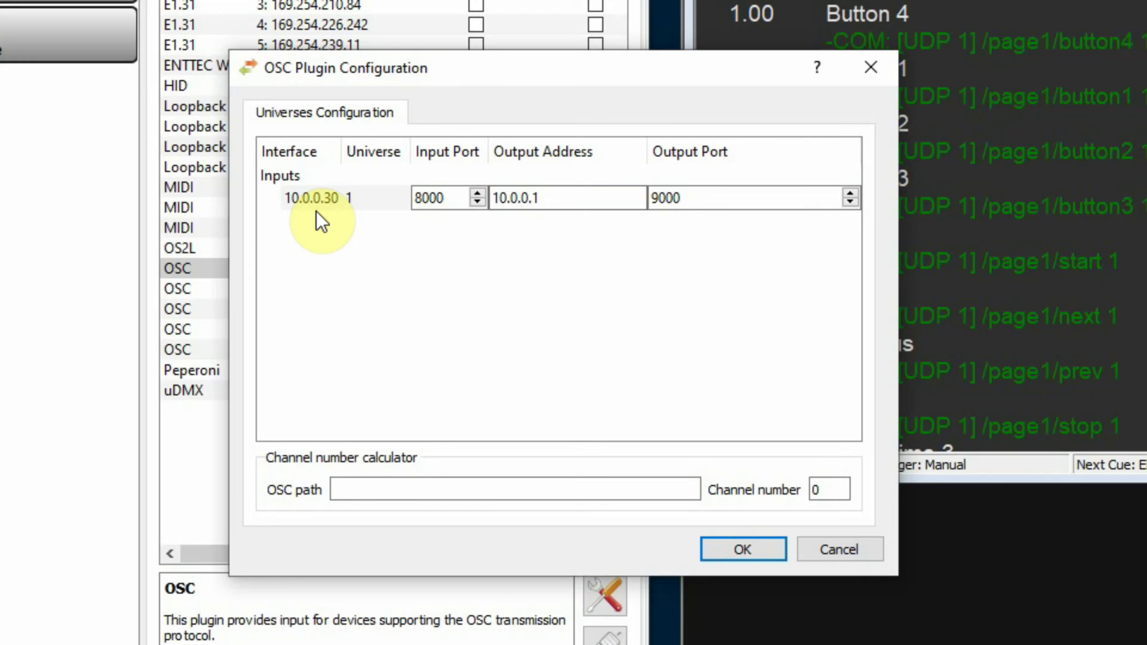
click(449, 198)
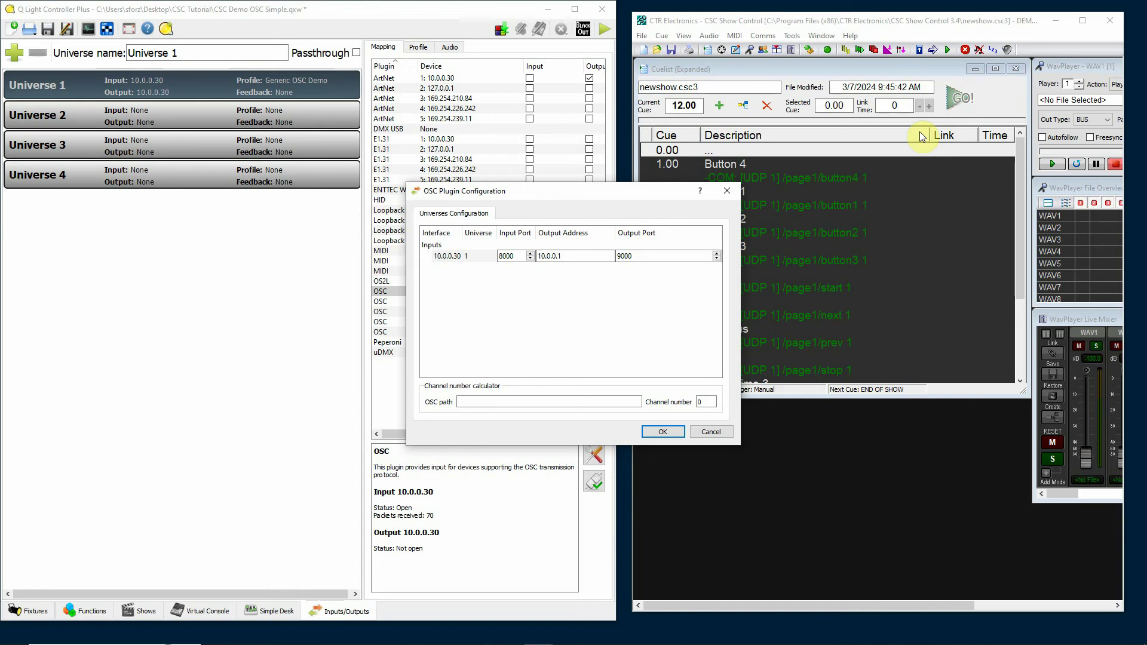
click(511, 255)
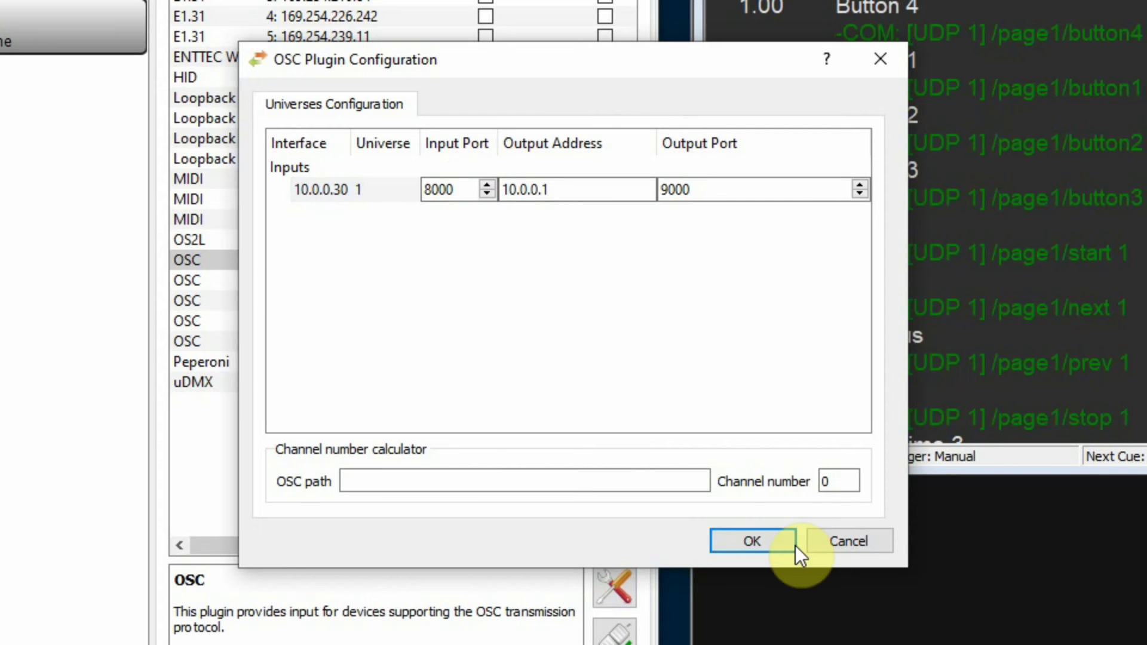
click(747, 539)
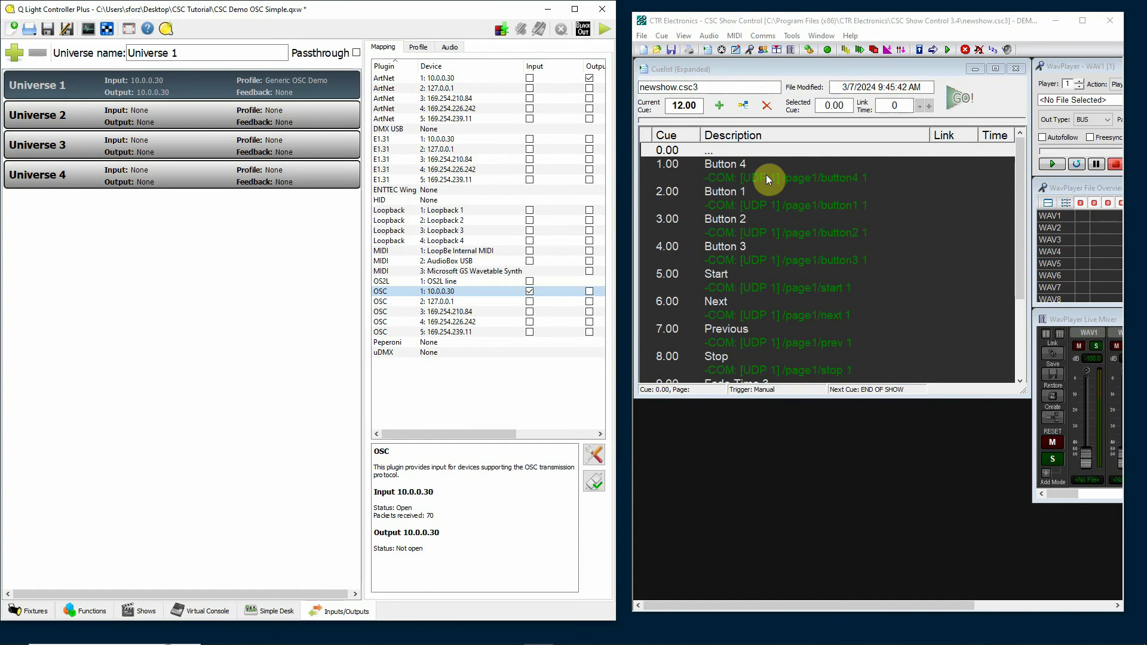
- Open the Generic OSC Demo input profile for editing, display its channel list and widen the Name column
click(202, 610)
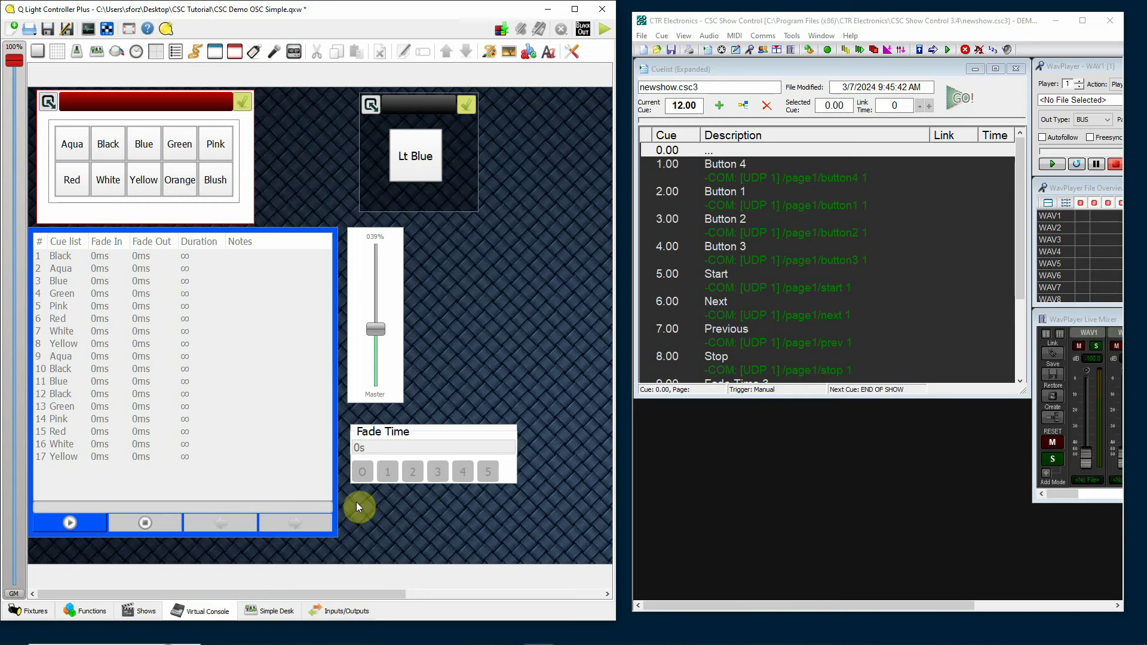
click(335, 611)
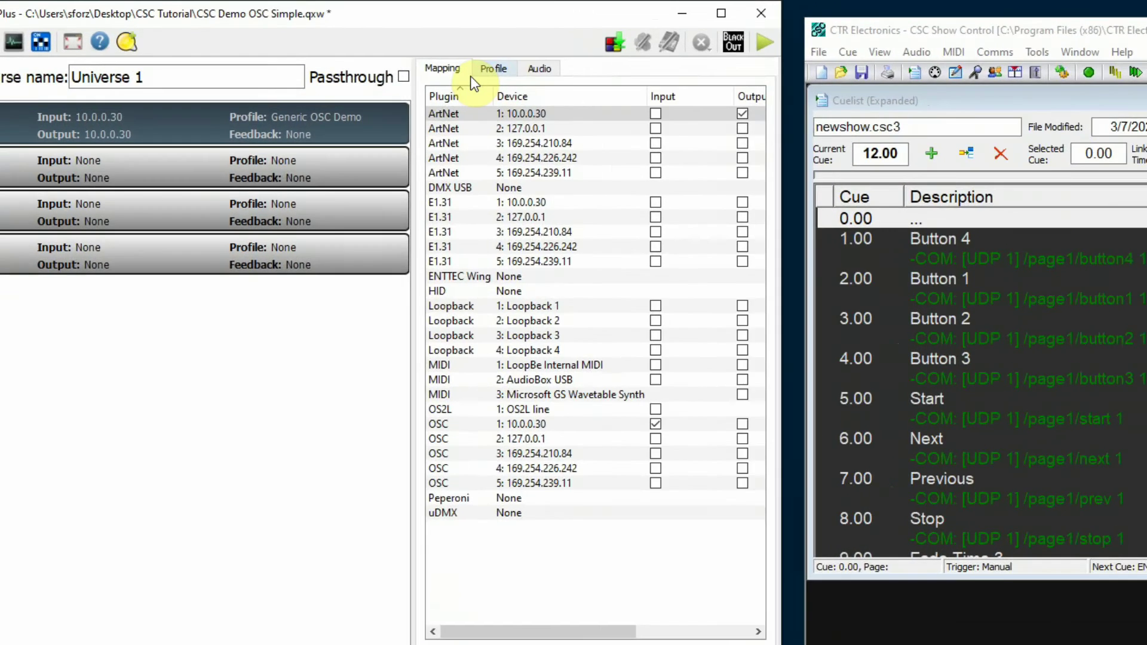
click(411, 45)
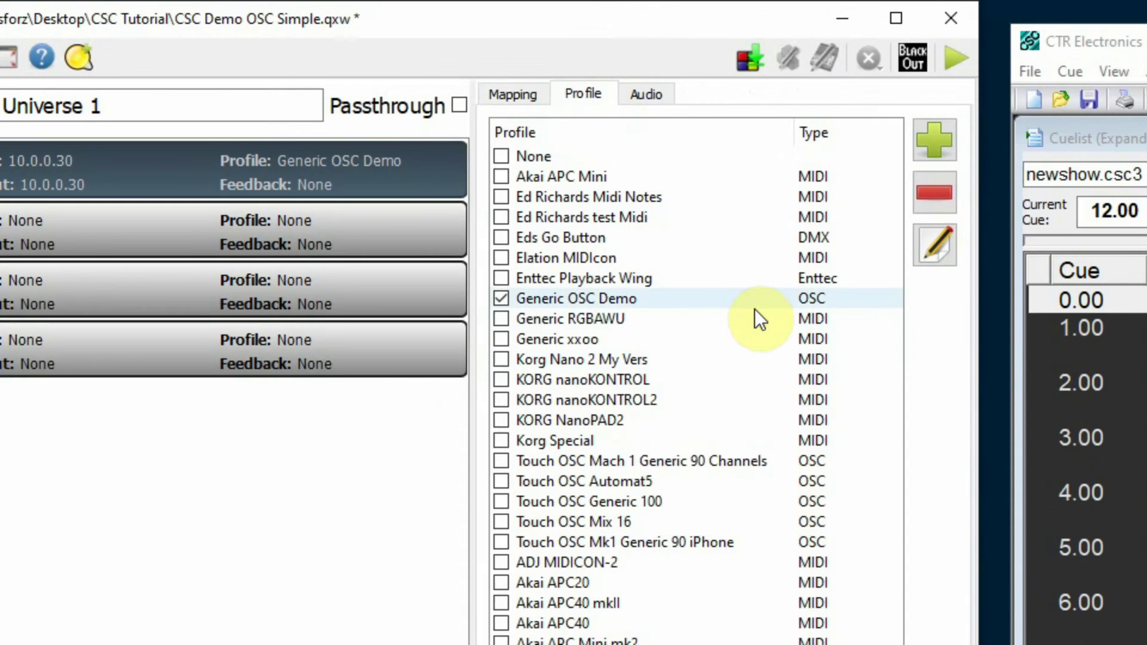
click(678, 297)
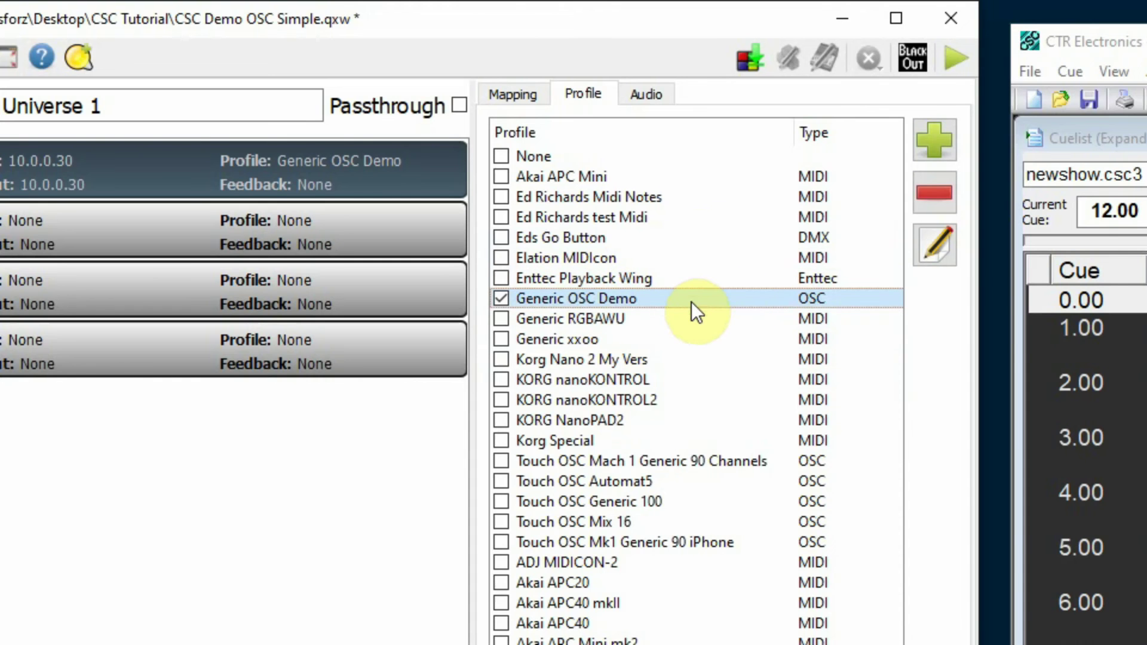
click(939, 242)
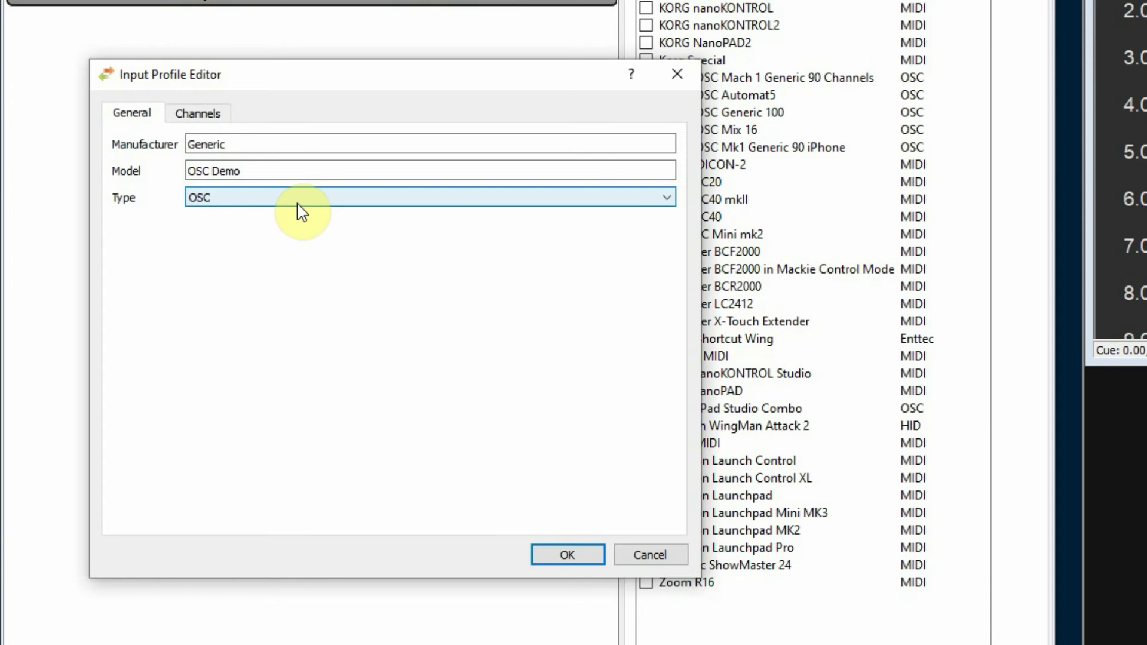
click(198, 115)
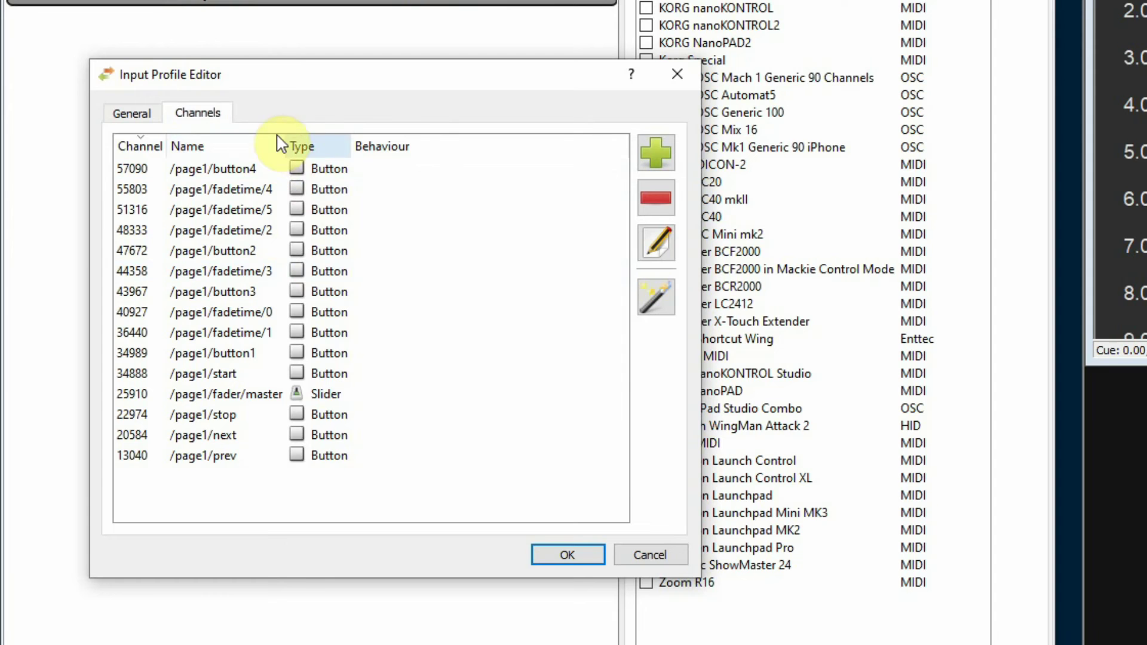
drag(286, 146, 299, 146)
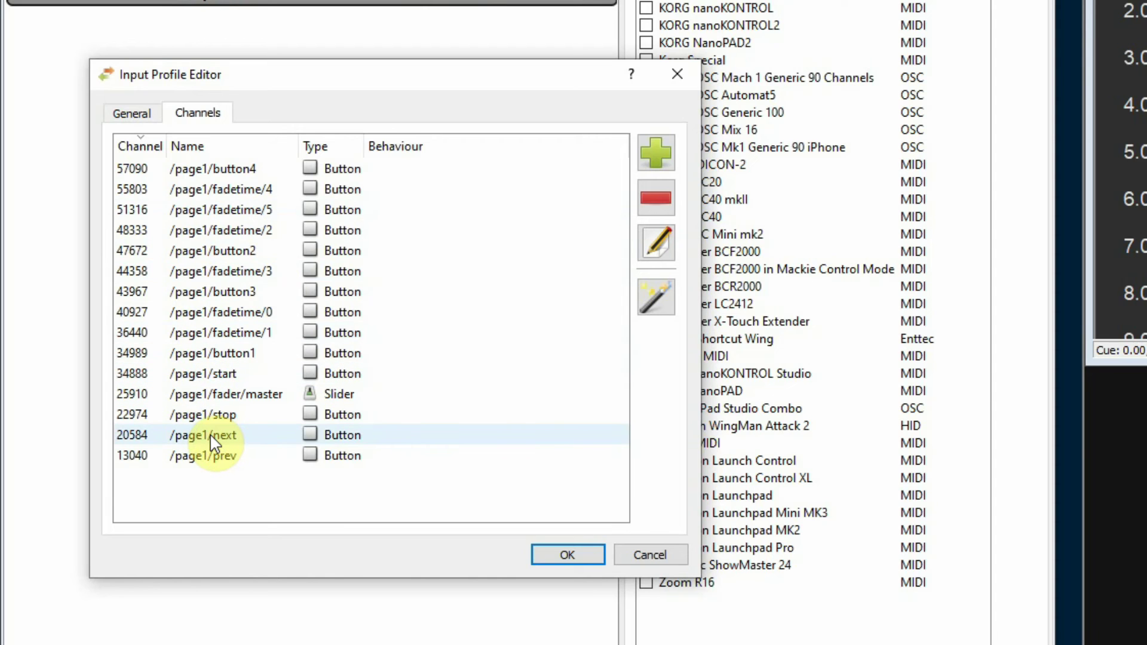
- Activate the channel detection wizard for the Generic OSC Demo profile and acknowledge its notice
click(655, 154)
click(519, 372)
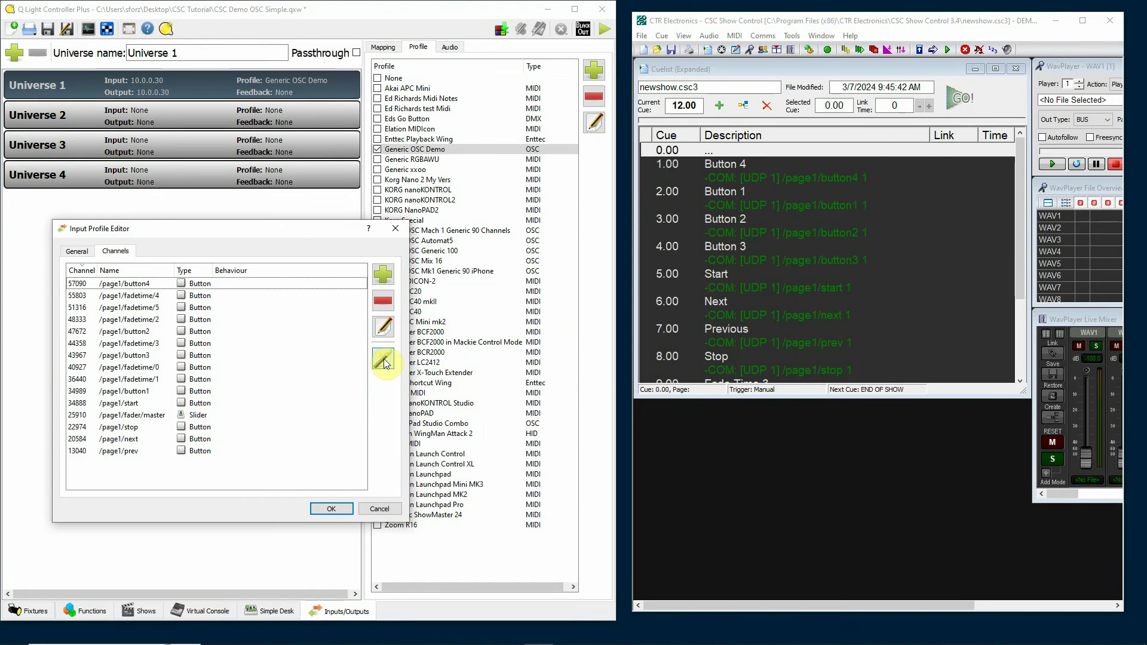
click(384, 358)
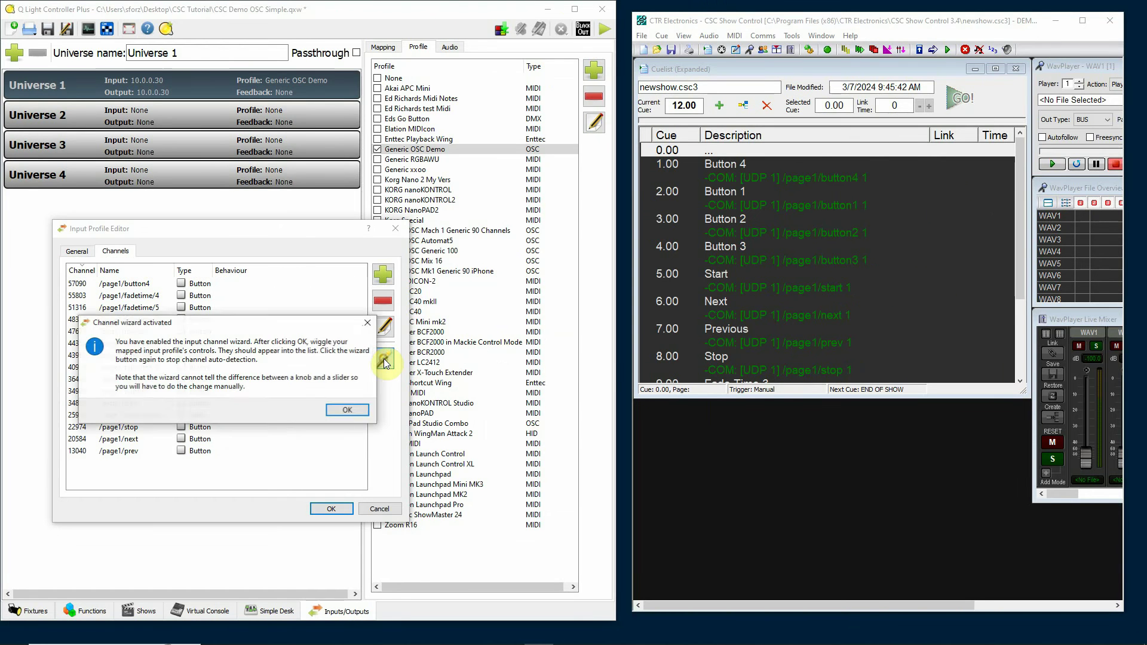
click(352, 408)
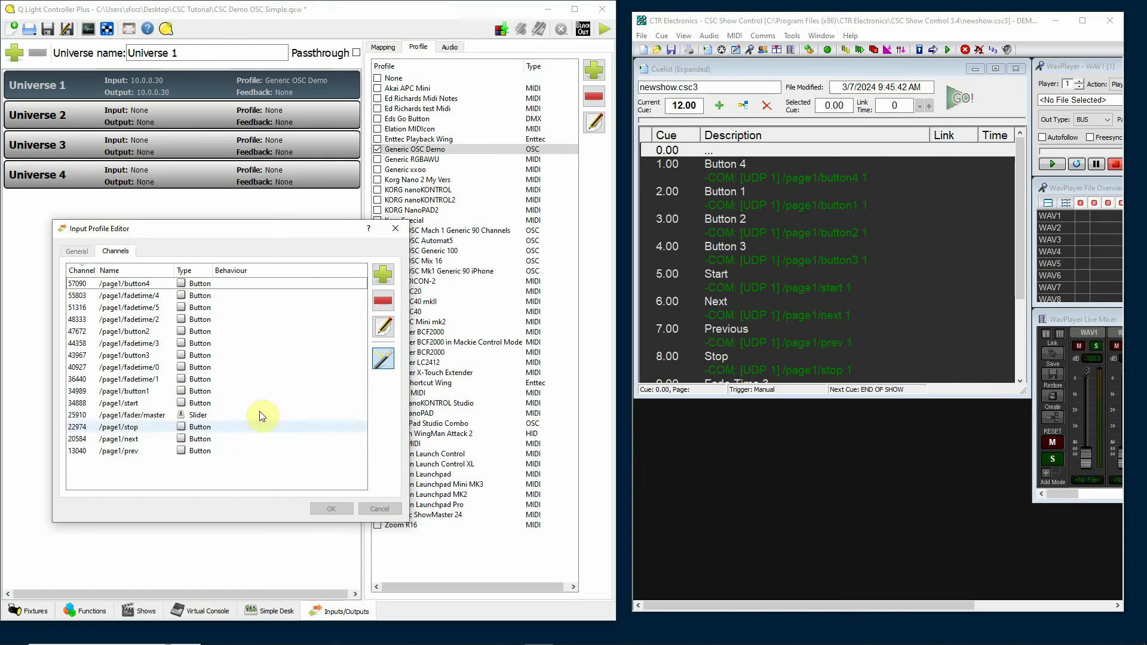
- Switch to CSC Show Control, open a serial/network command and clear its existing data text
click(842, 22)
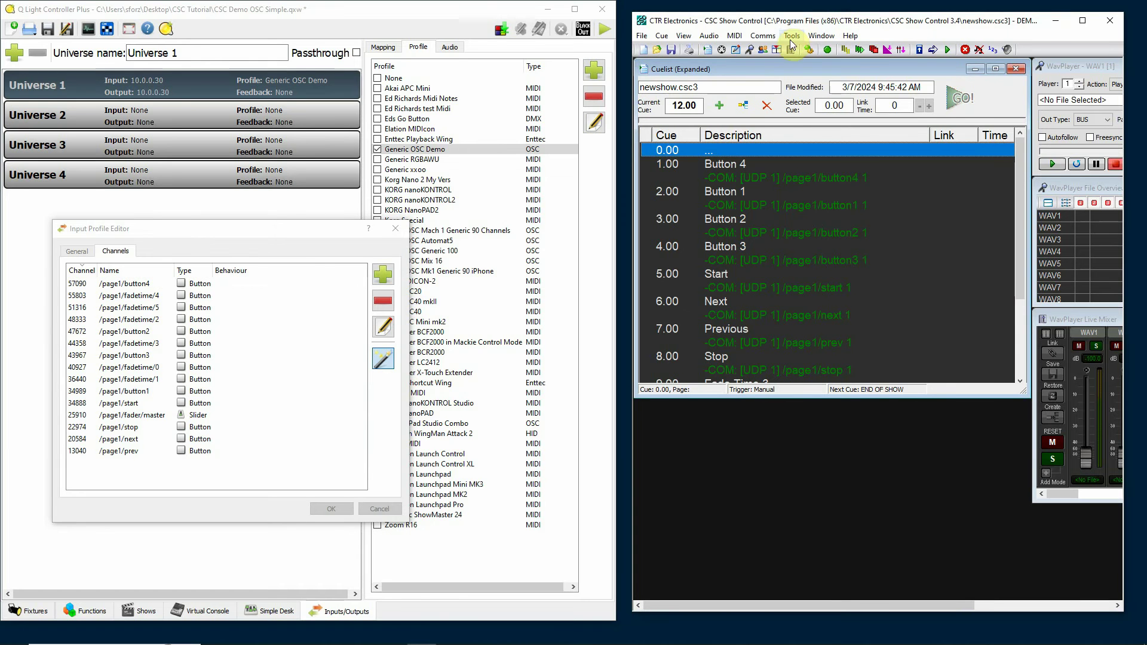
click(762, 36)
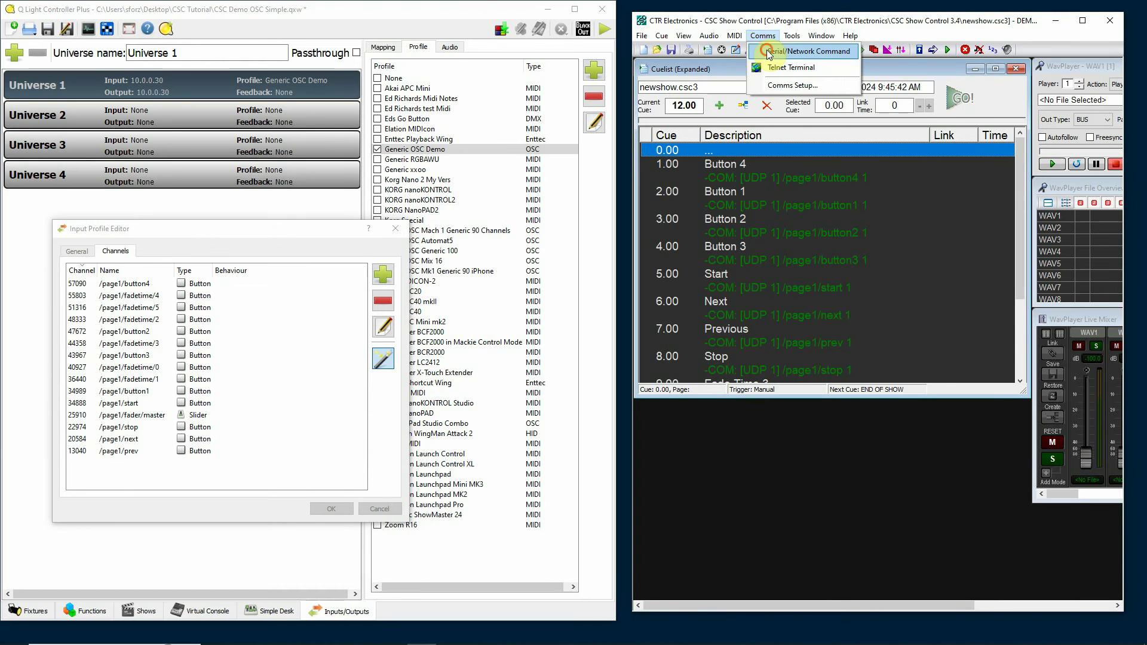
click(767, 51)
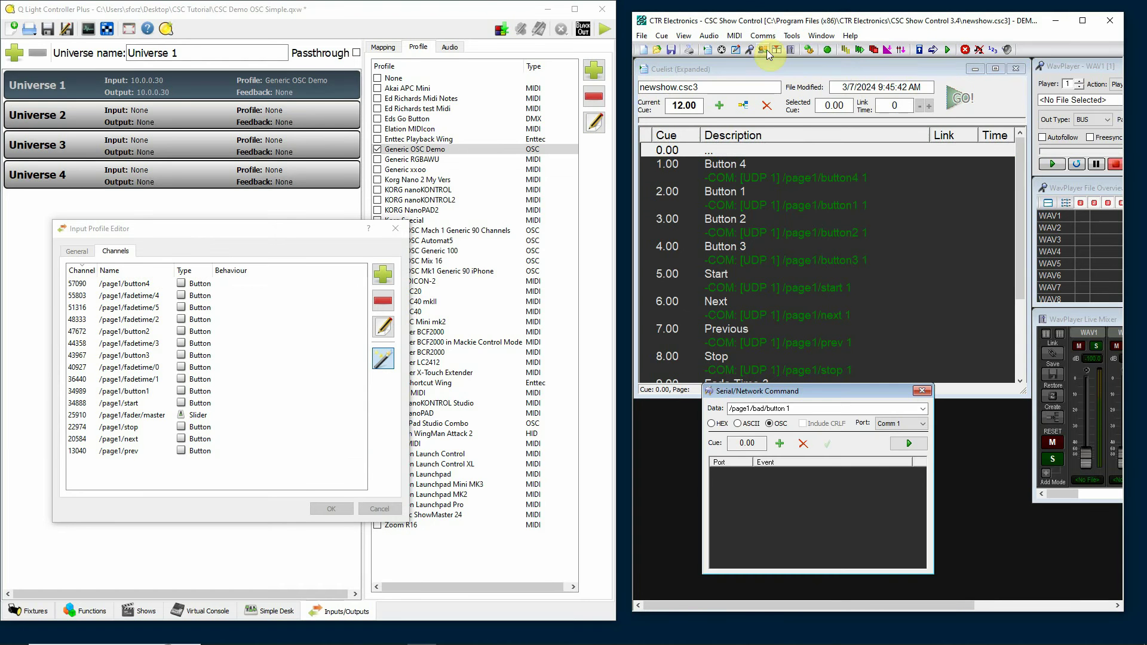
click(711, 152)
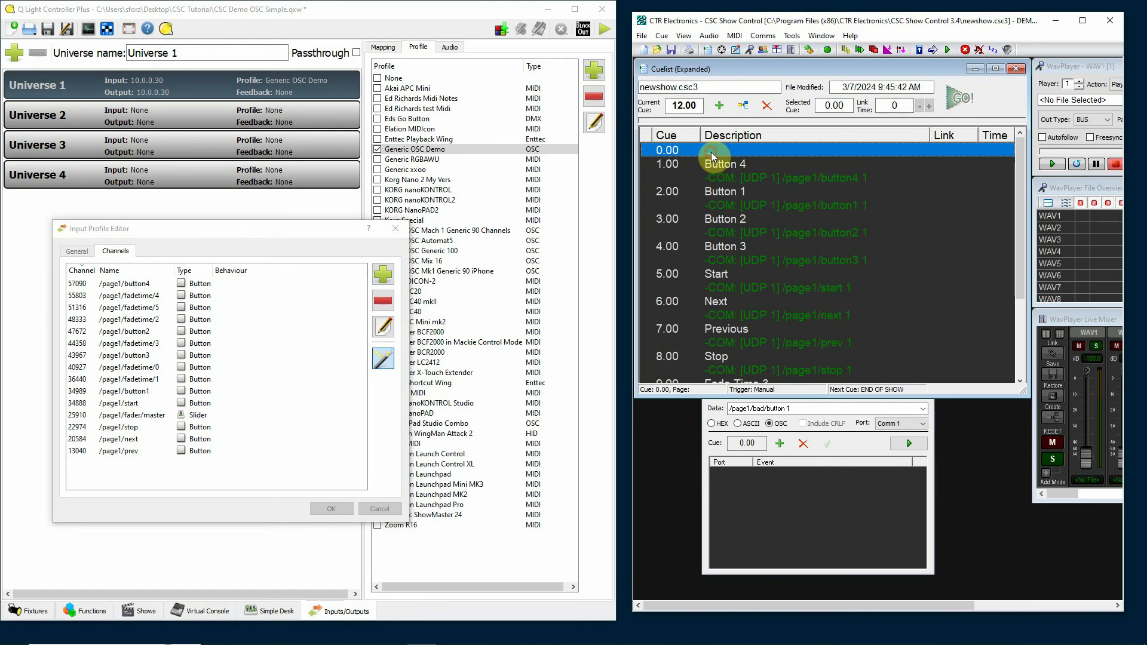
click(805, 406)
key(BackSpace)
key(BackSpace)
key(BackSpace)
key(BackSpace)
key(BackSpace)
key(BackSpace)
key(BackSpace)
key(BackSpace)
key(BackSpace)
key(BackSpace)
key(BackSpace)
key(BackSpace)
key(BackSpace)
key(BackSpace)
key(BackSpace)
key(BackSpace)
key(BackSpace)
key(BackSpace)
key(BackSpace)
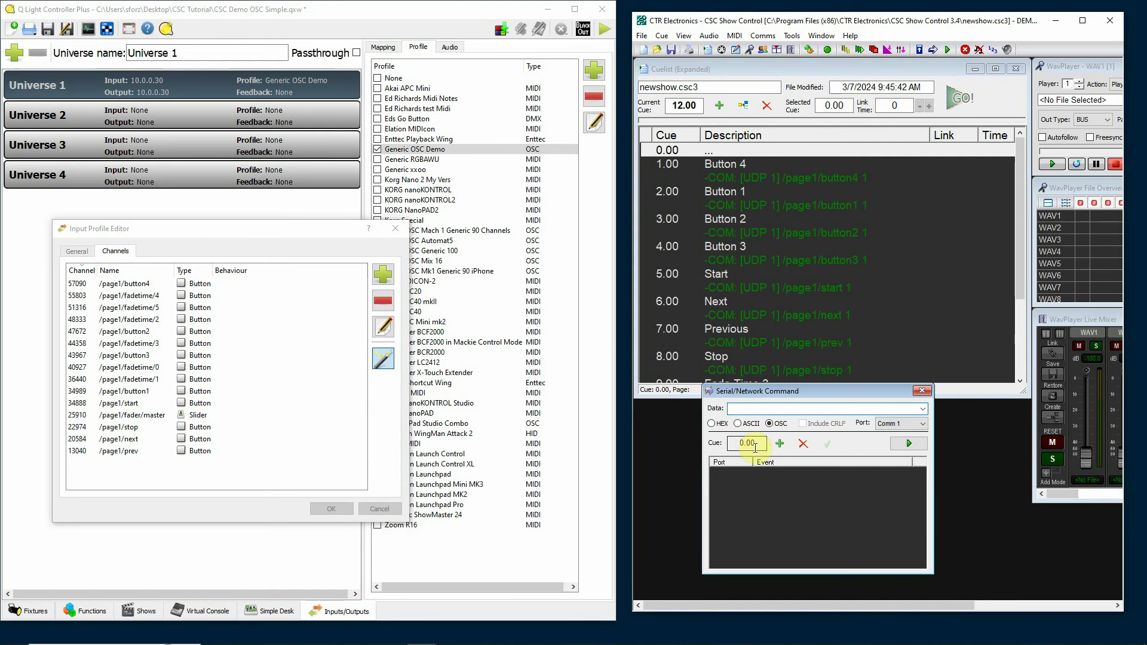
- Set the output port to UDP 1 and send the OSC message /page1/bad/button
click(741, 150)
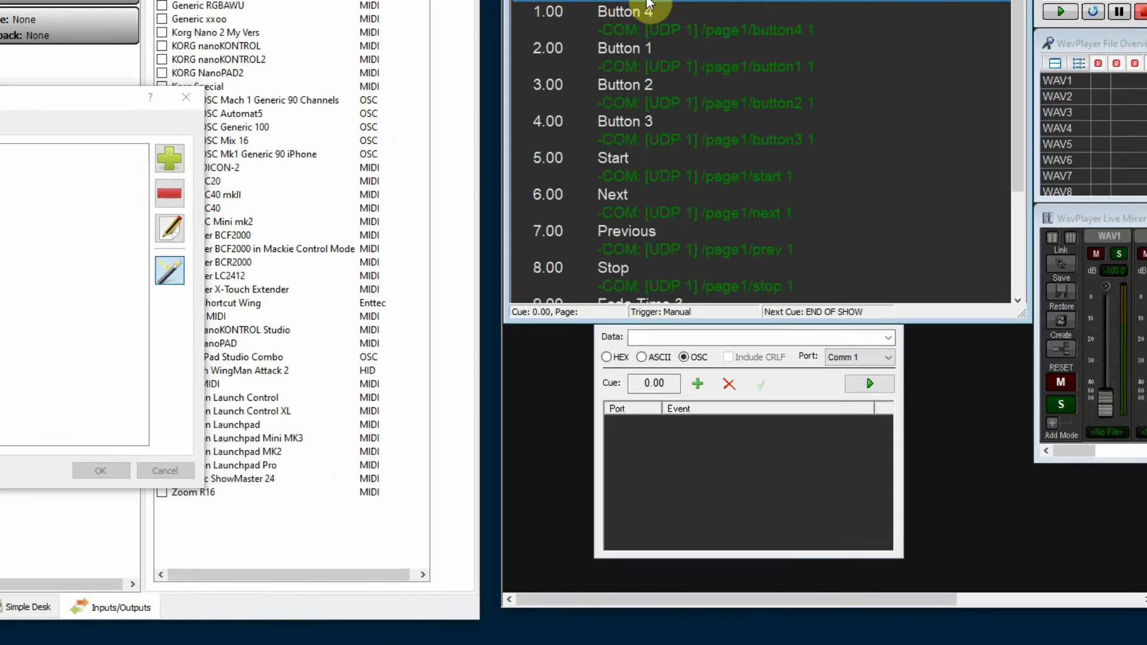
click(860, 357)
click(875, 514)
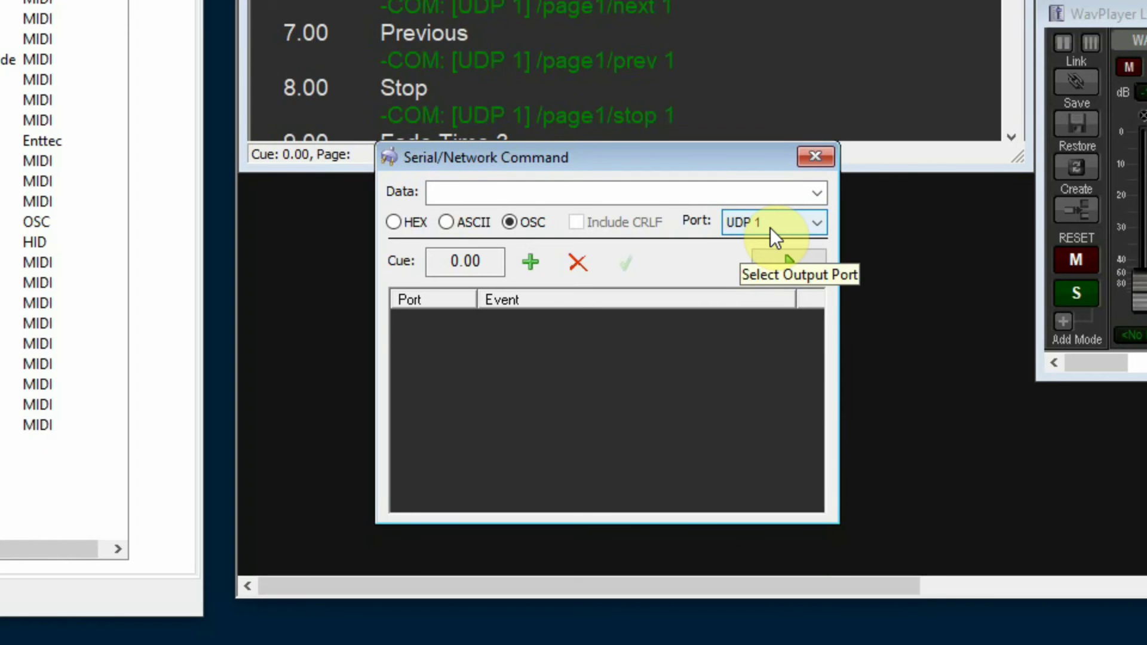
click(453, 194)
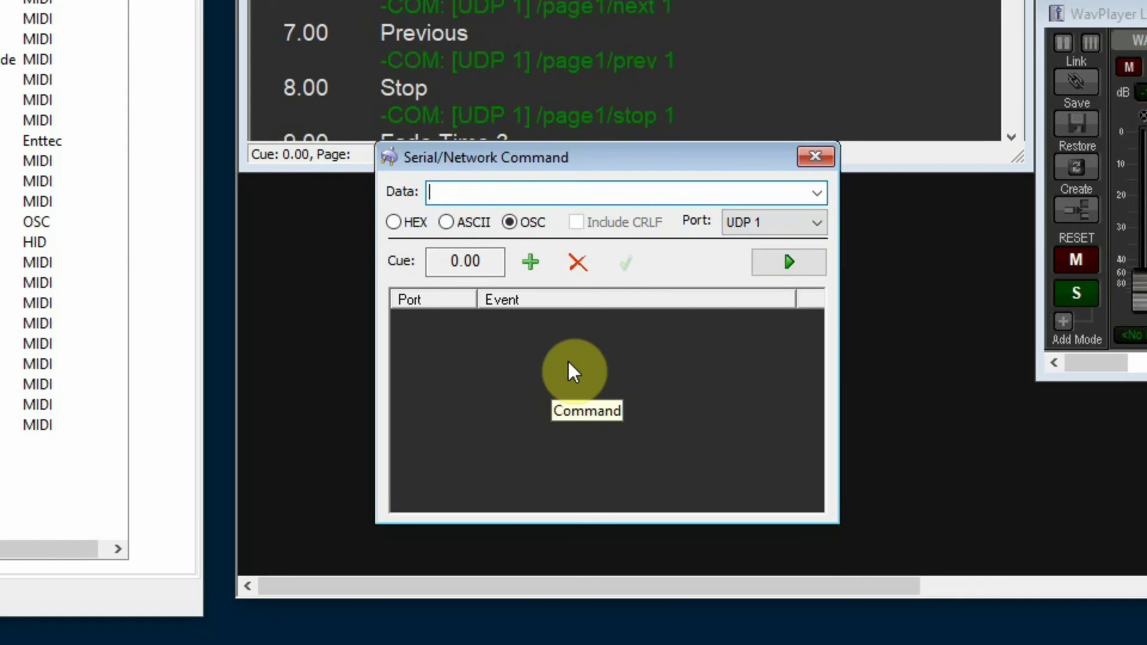
text(/pag)
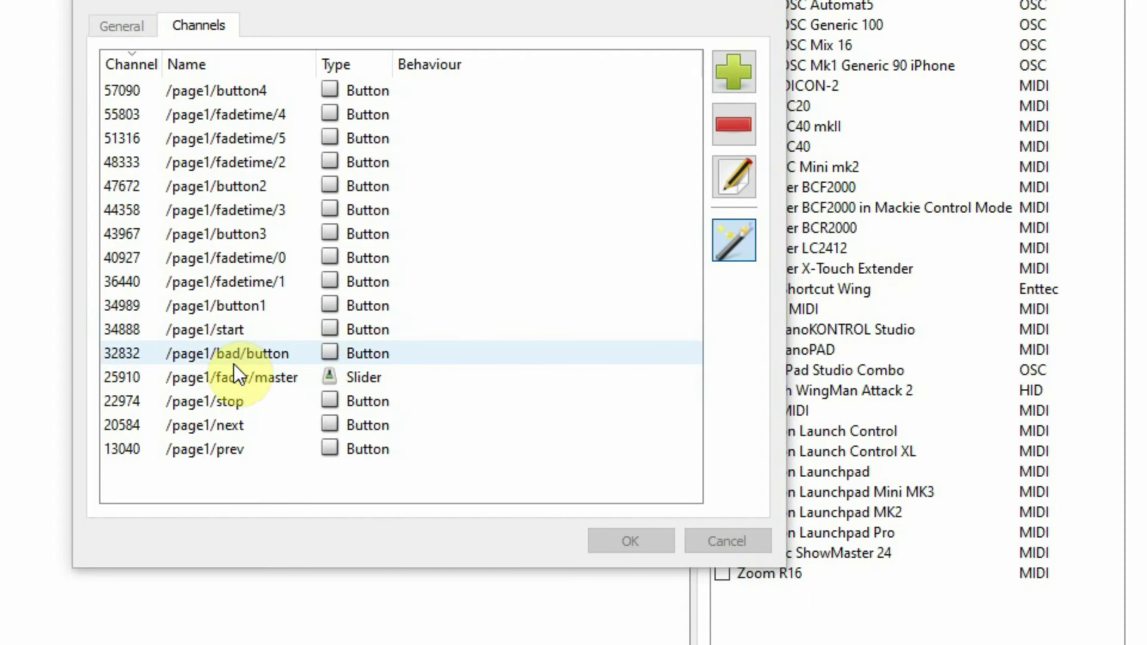
- Switch back to Q Light Controller Plus, stop the channel wizard and save the input profile with the detected channel
click(734, 250)
click(632, 548)
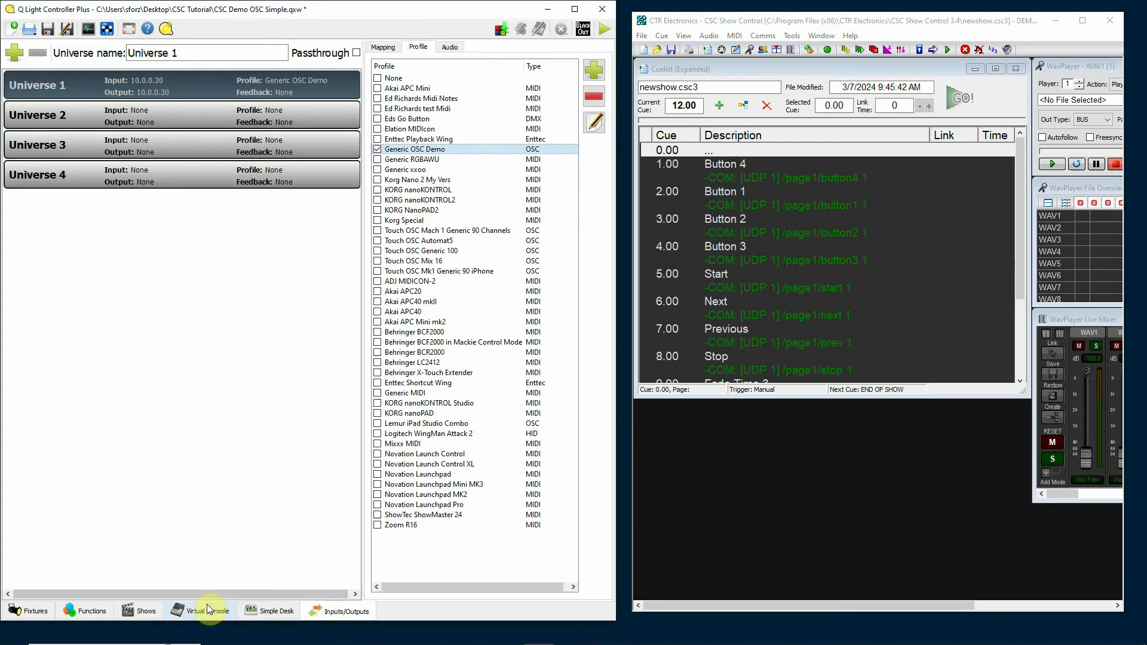
- Add a new button to the virtual console in the empty area beside the Master slider
click(206, 610)
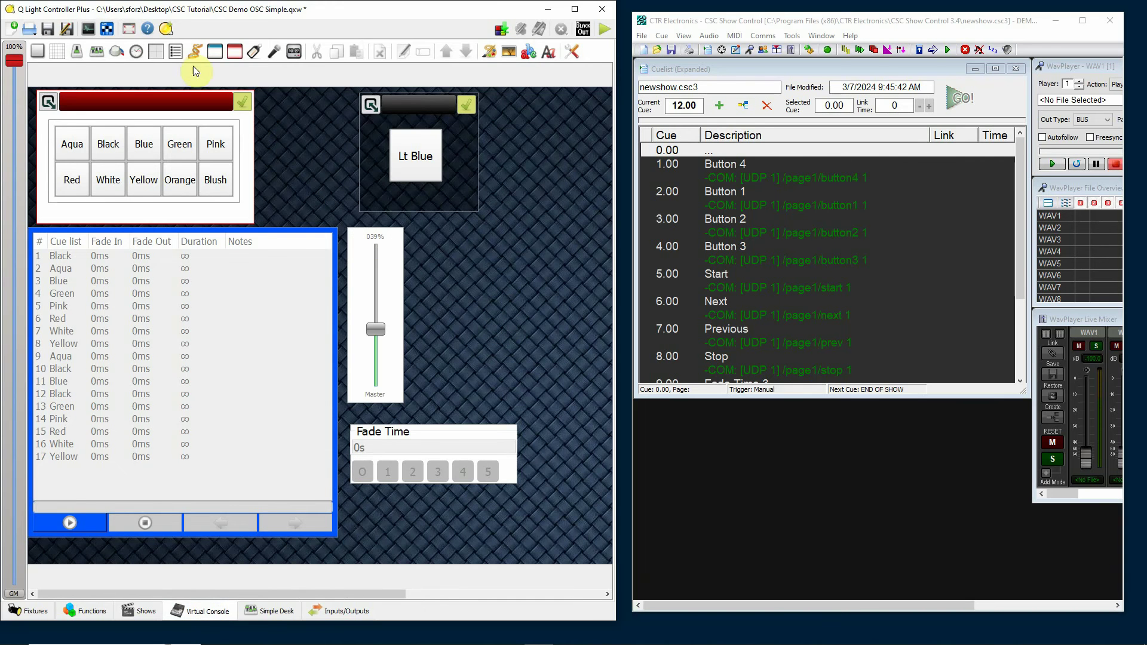
click(36, 54)
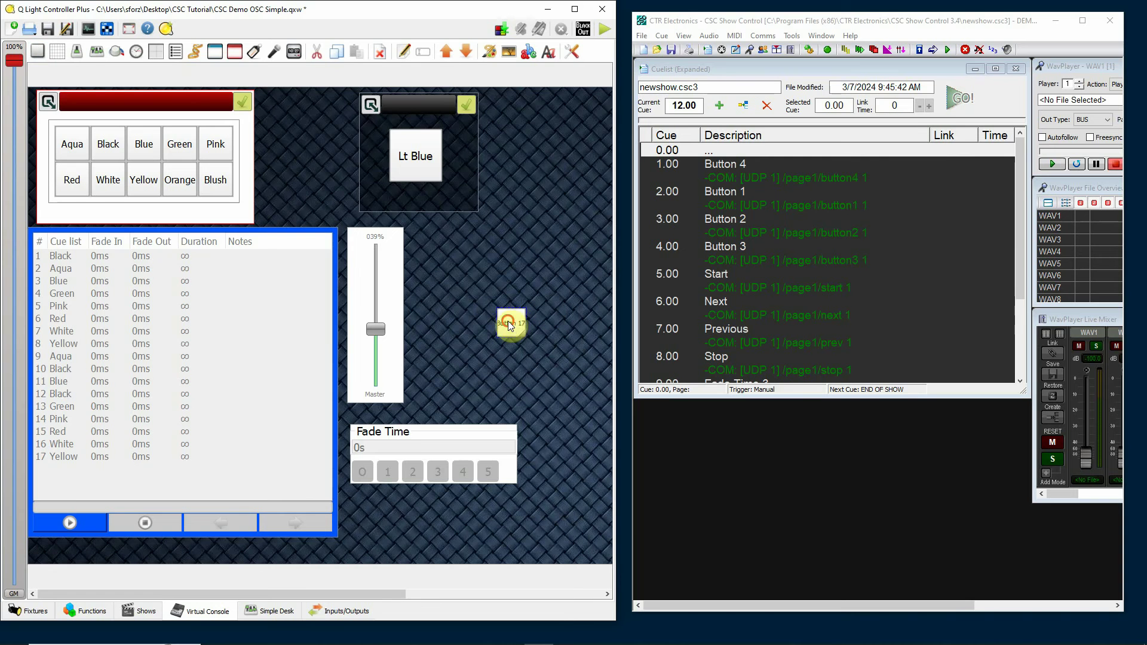
- Enlarge the new button beside the Master slider and assign the Red scene as its function
drag(508, 325, 526, 307)
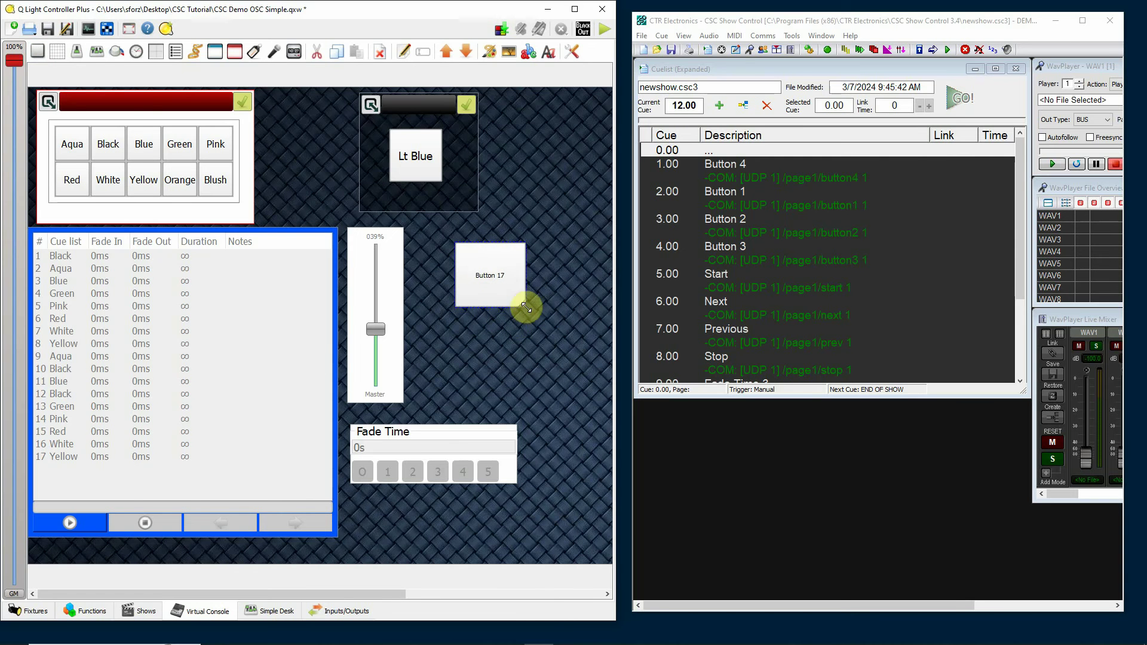
double_click(495, 292)
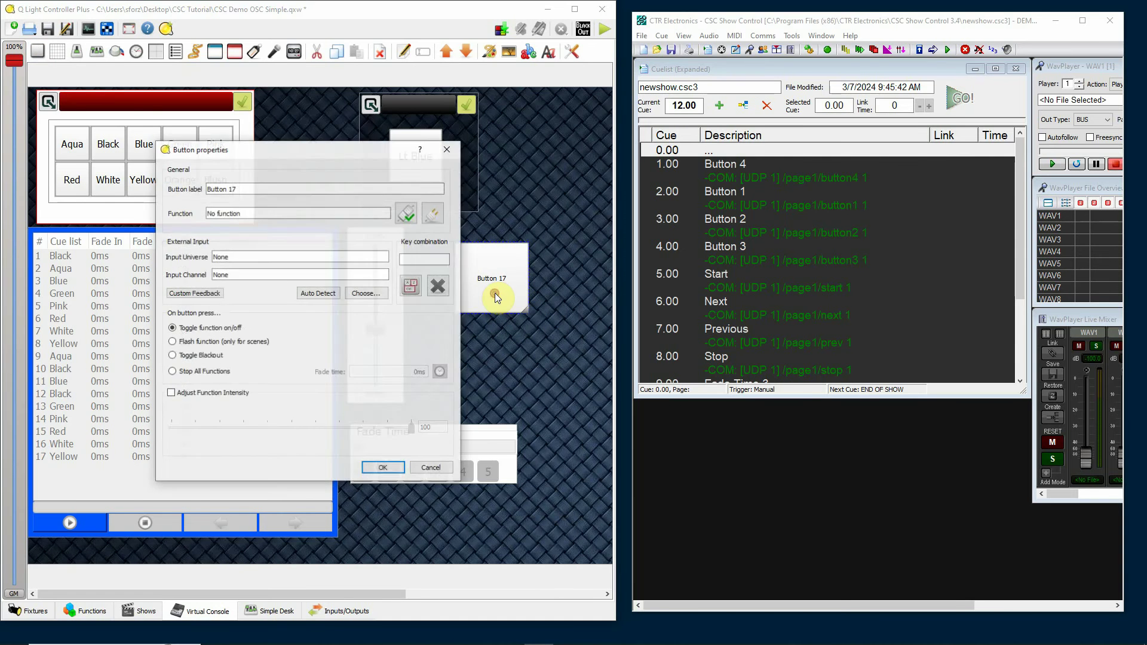
click(404, 214)
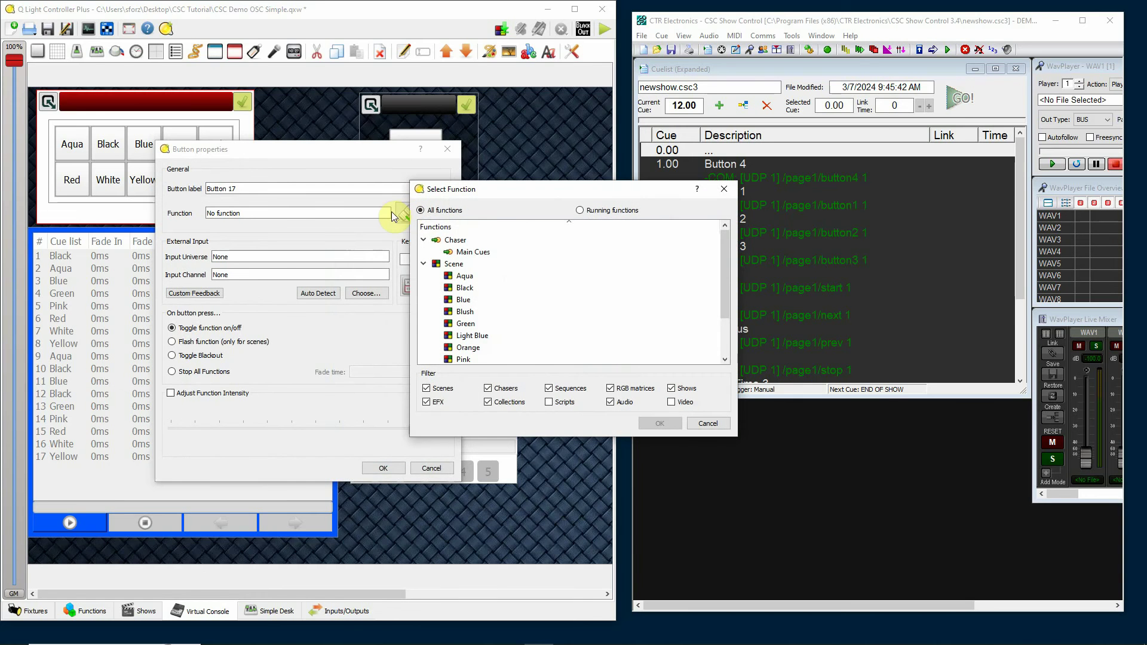
scroll(583, 274, down, 2)
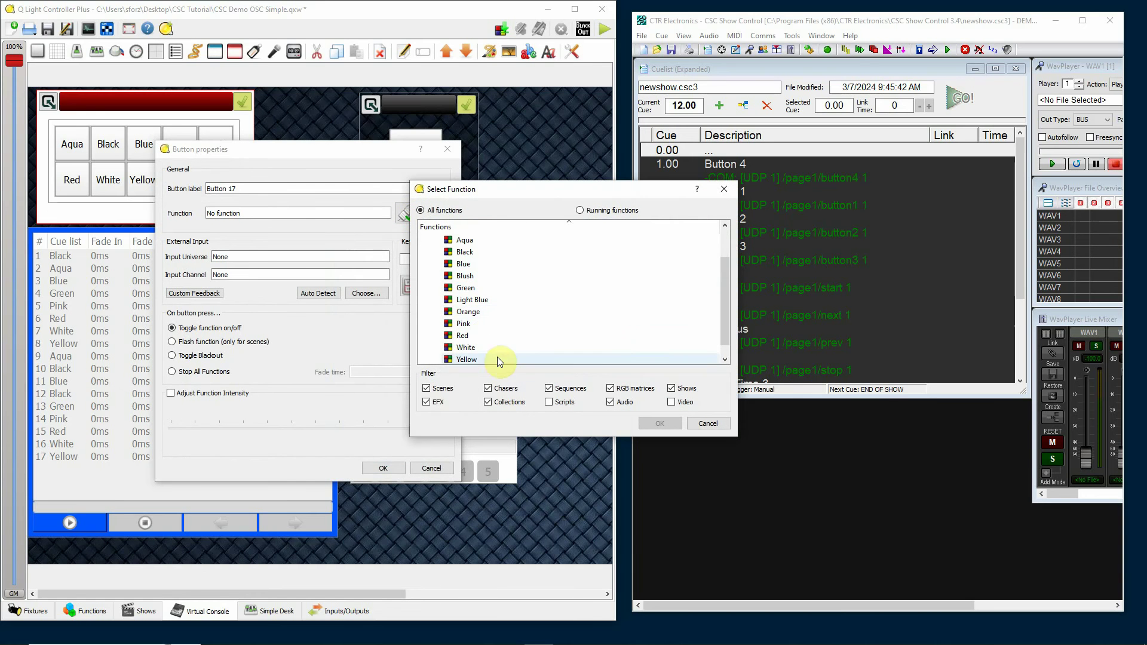
click(481, 333)
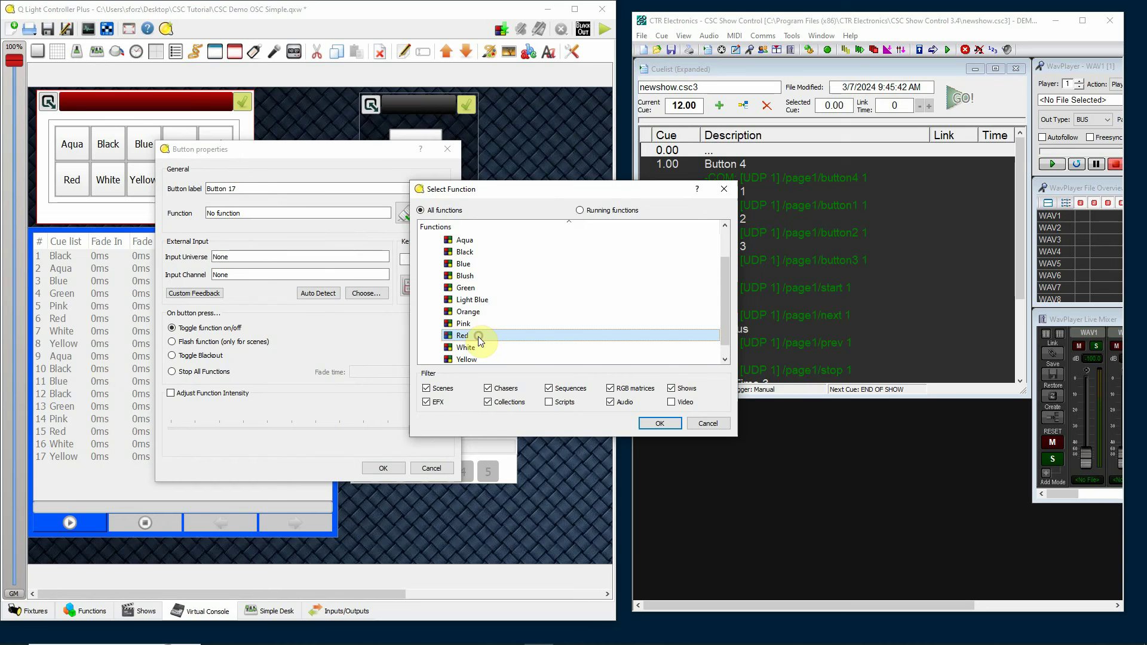
click(660, 424)
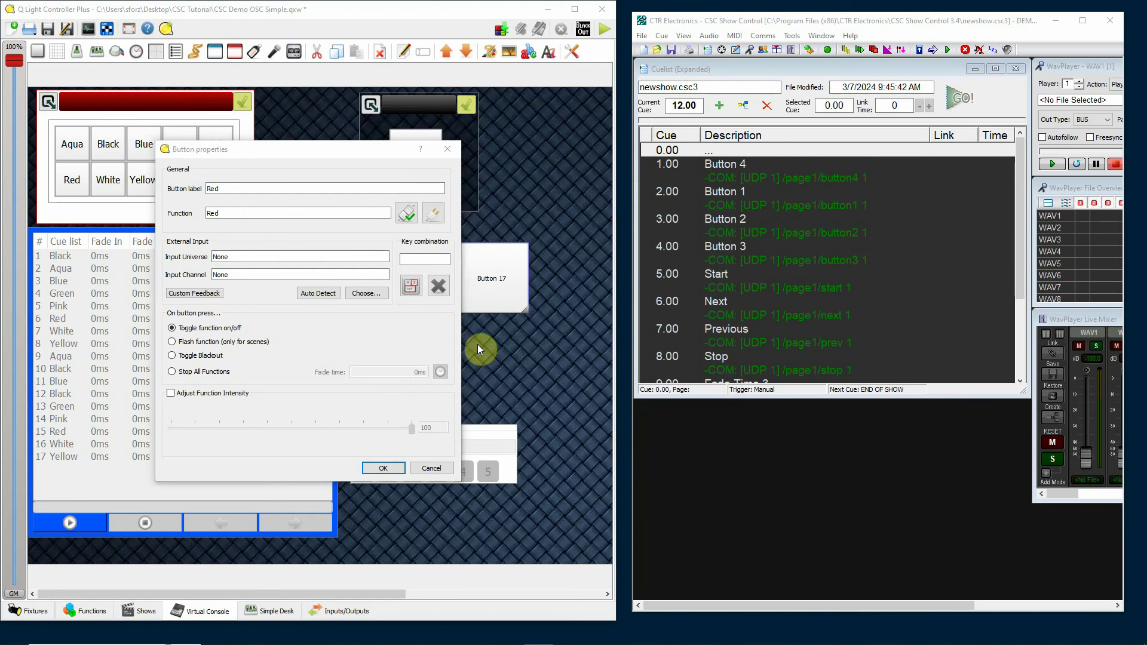
click(382, 468)
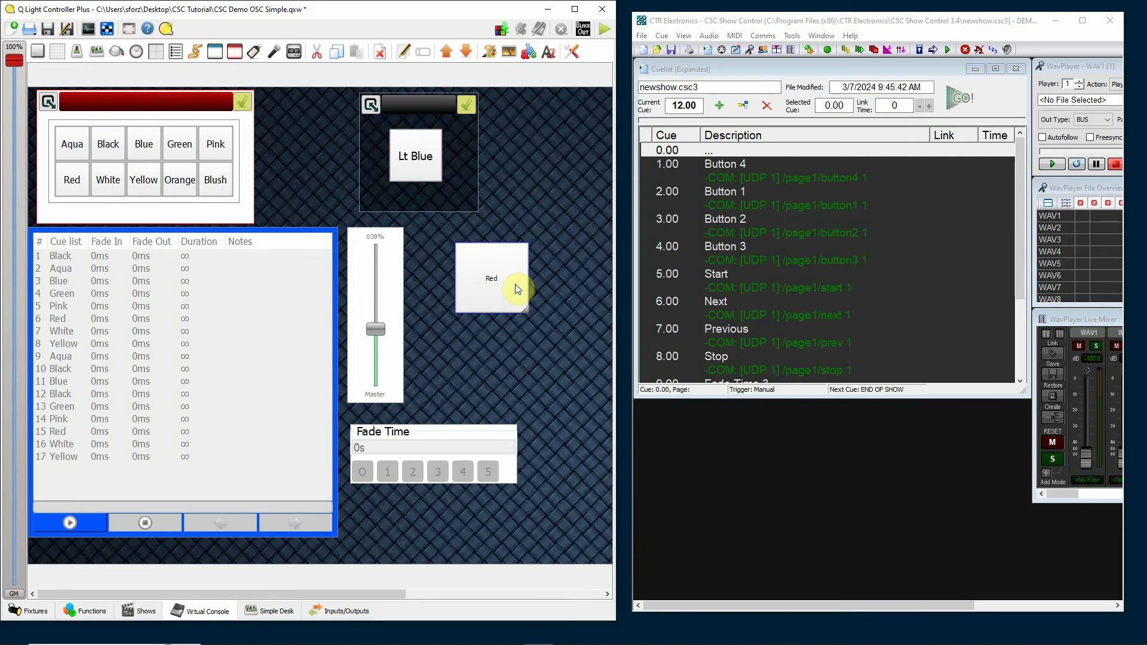
- Set the new Red button's font size to 14 and reshape it into a smaller square beside the Master slider
mouse_move(511, 286)
mouse_down()
mouse_move(511, 310)
mouse_move(502, 294)
mouse_up()
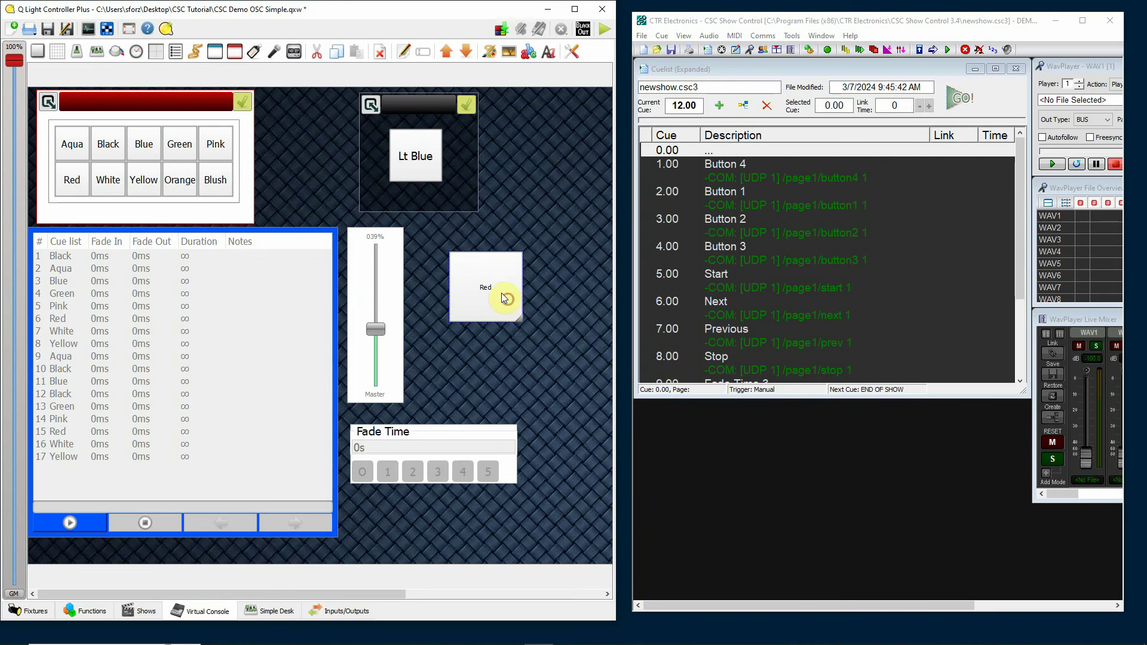
click(549, 52)
click(686, 318)
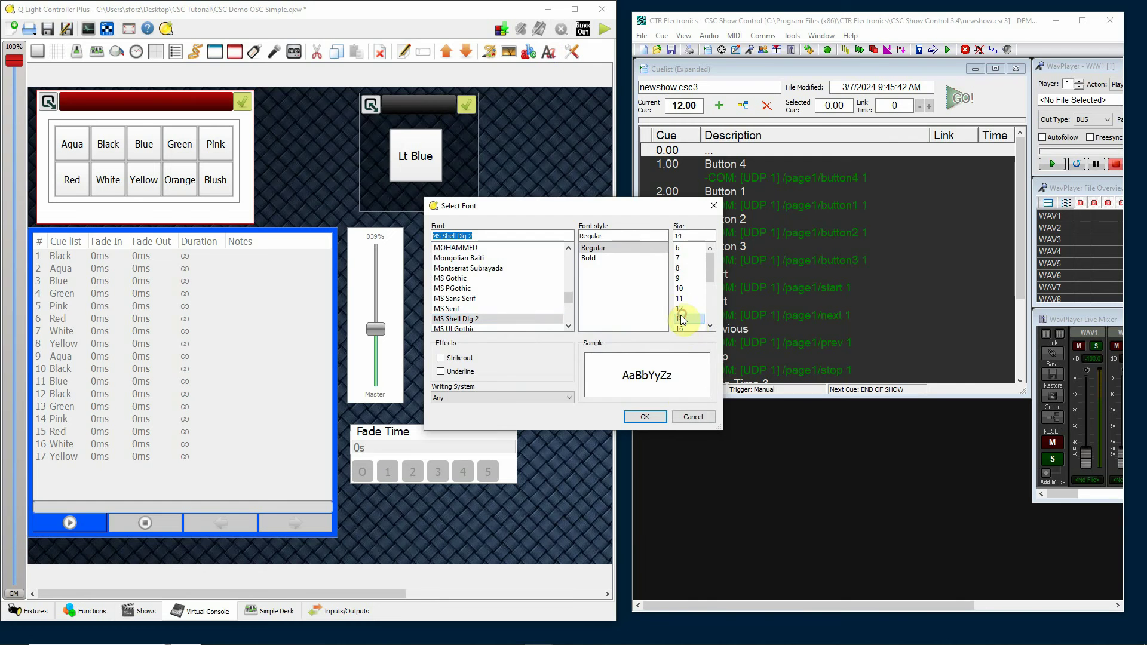
click(653, 418)
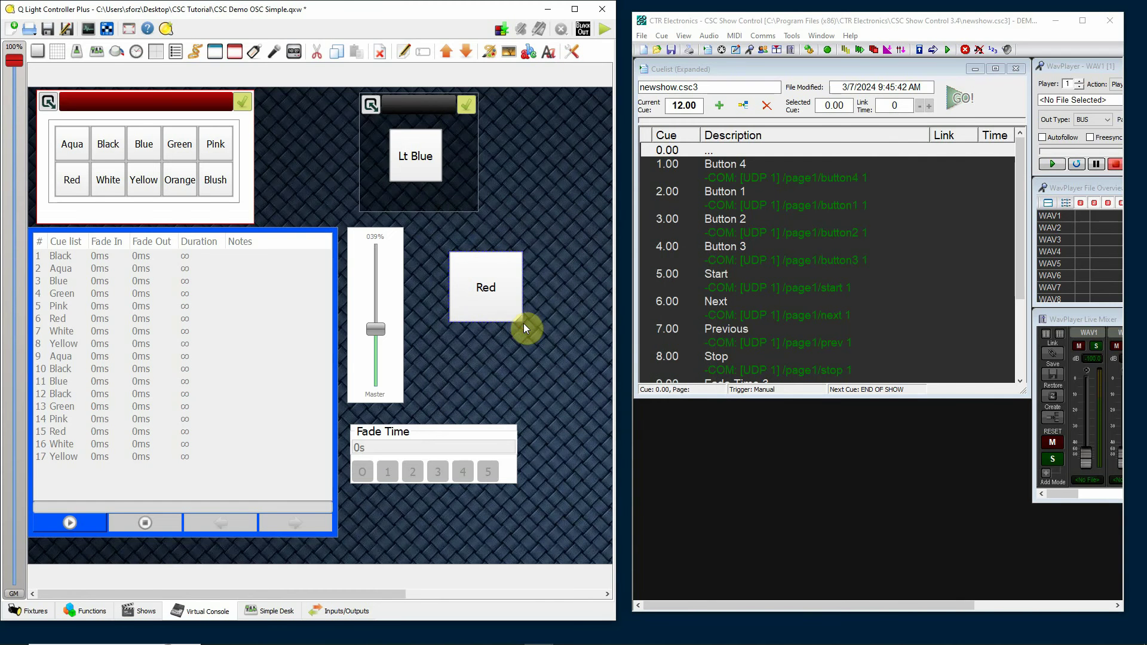
mouse_move(518, 321)
mouse_down()
mouse_move(505, 323)
mouse_move(507, 308)
mouse_up()
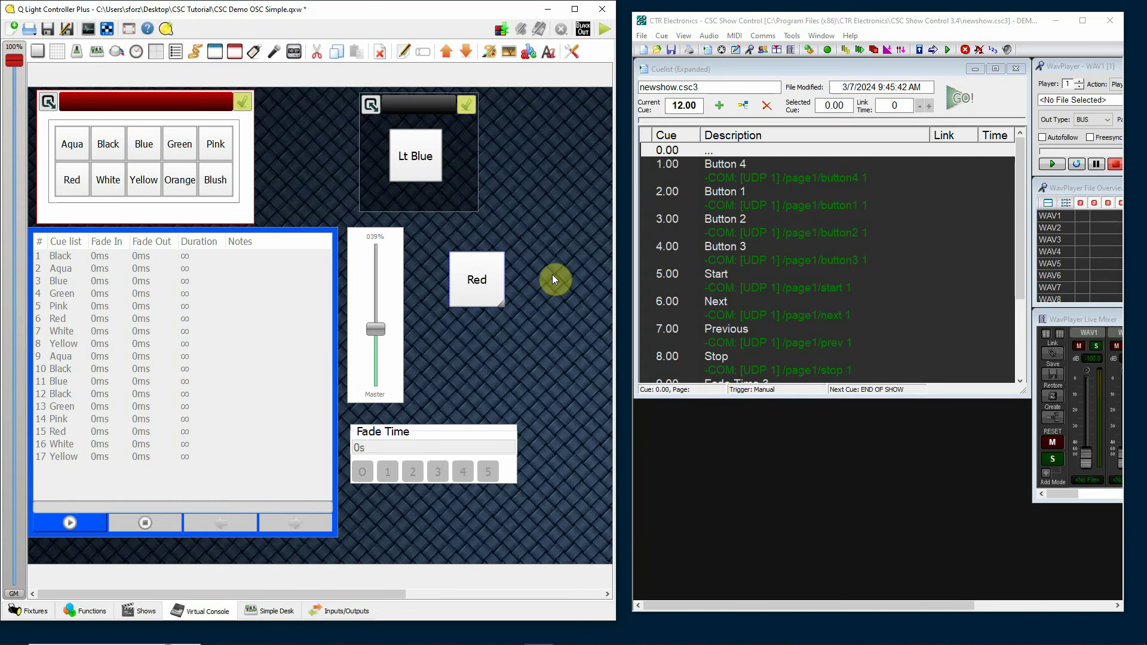
- Assign the /page1/bad/button channel of Generic OSC Demo as the new Red button's external input
double_click(479, 283)
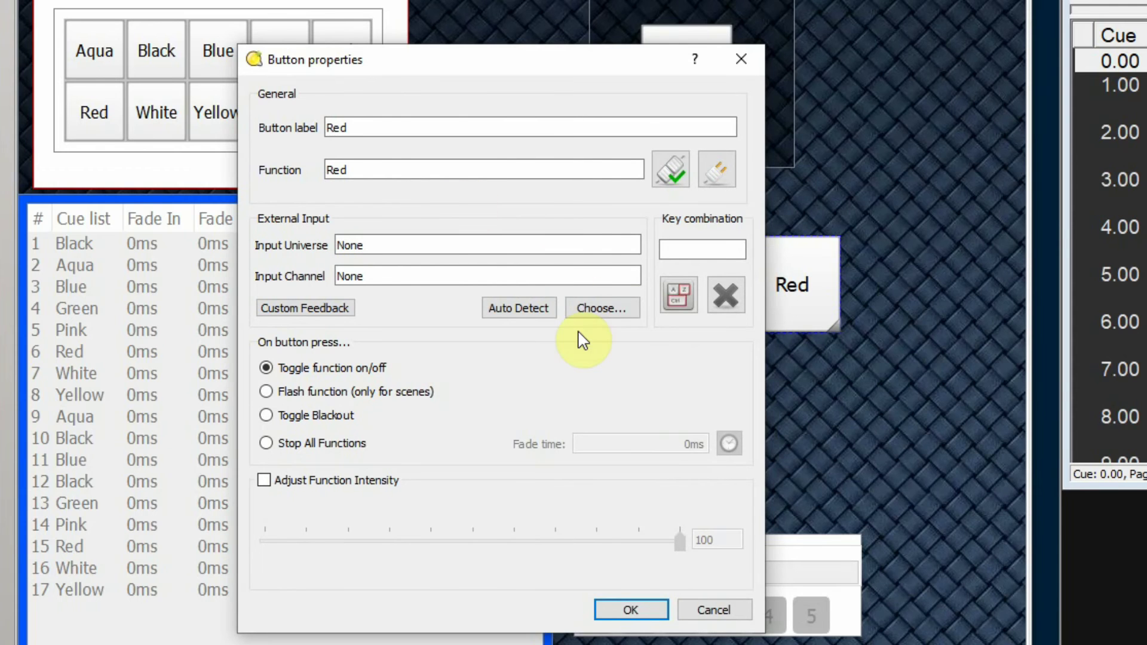
click(612, 308)
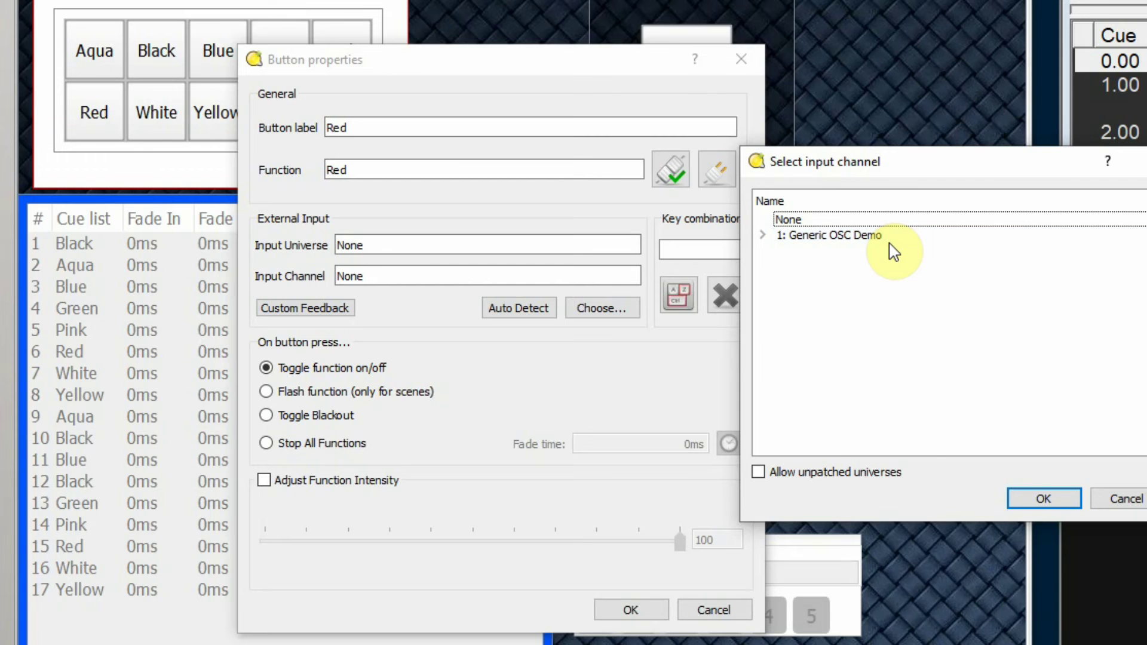
click(763, 235)
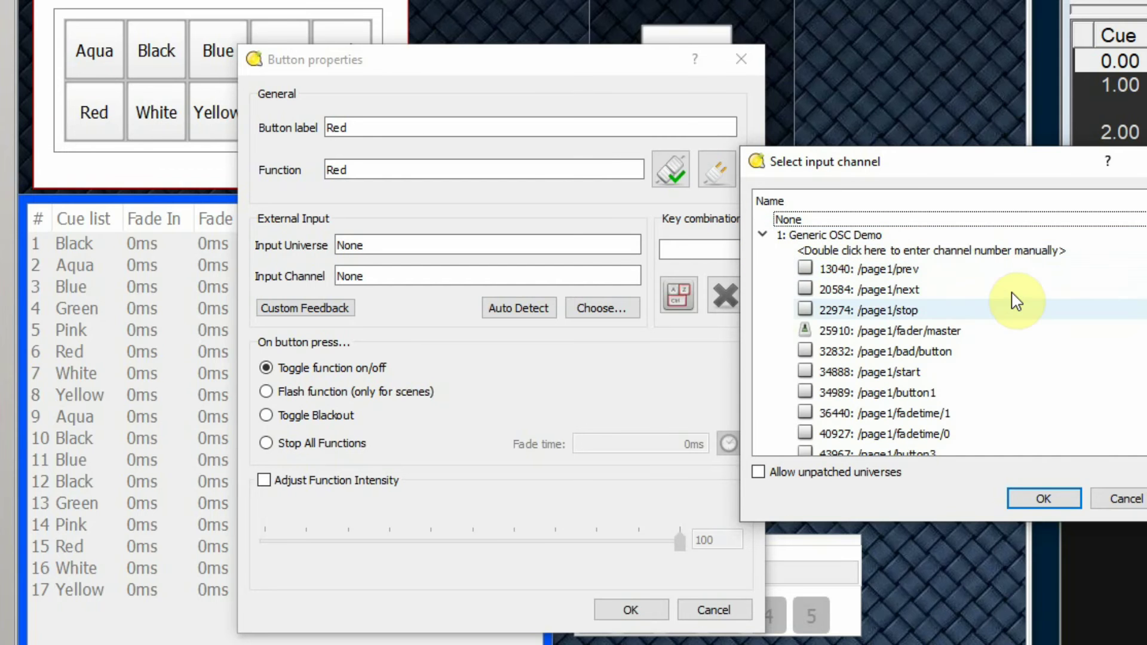
click(950, 355)
click(1040, 499)
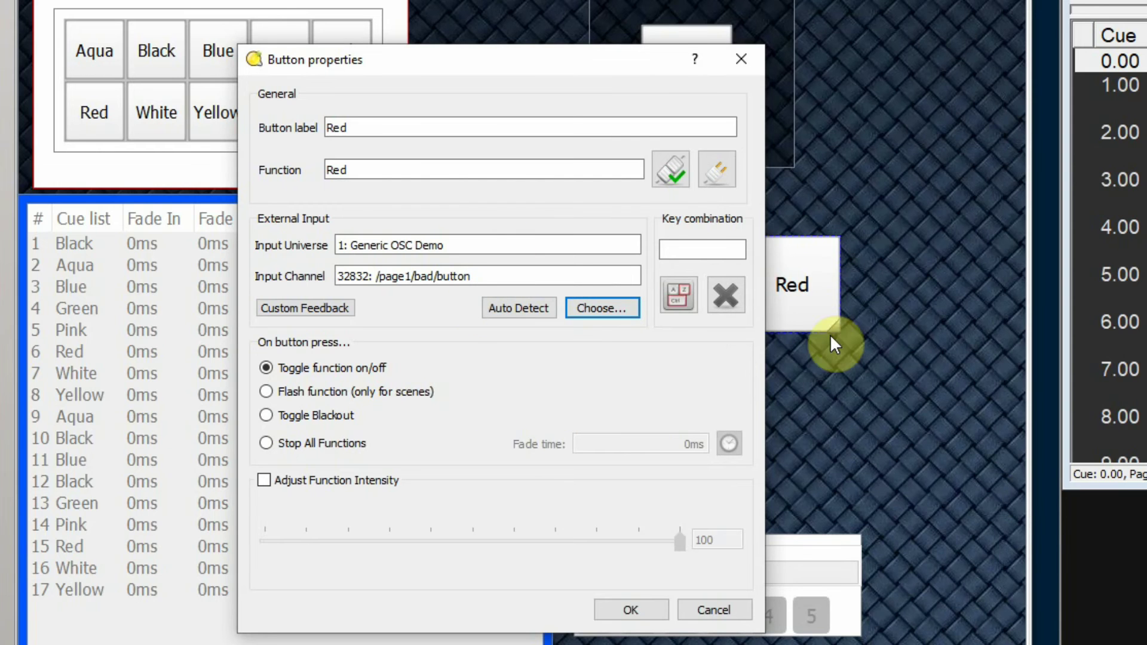
click(640, 609)
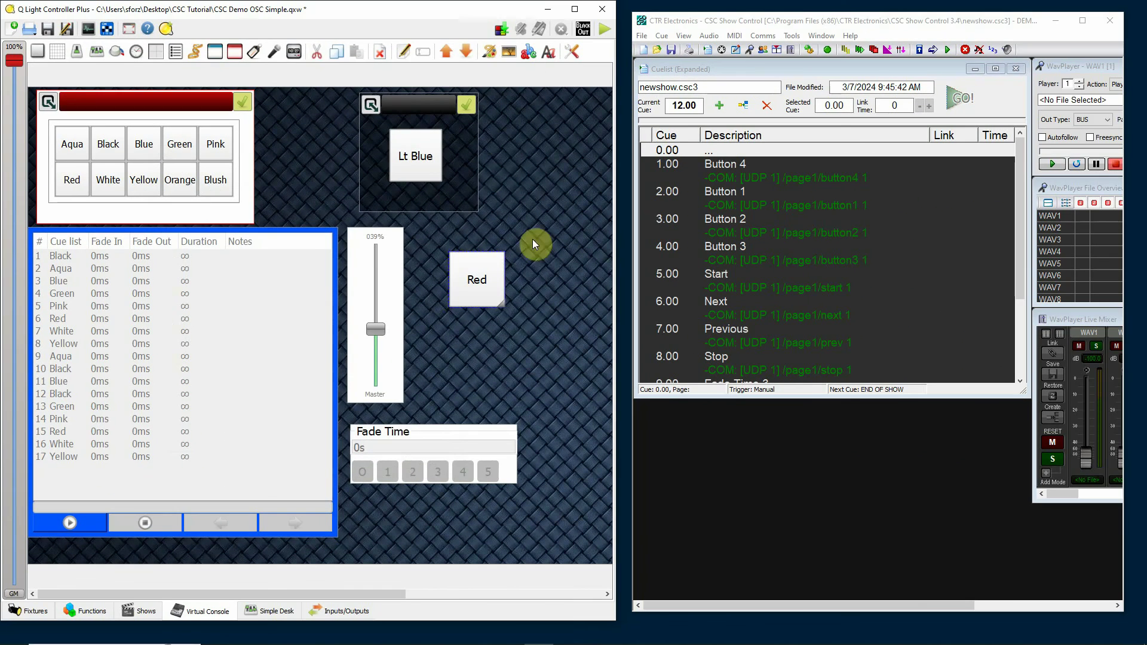
- Enter operate mode, switch to CSC Show Control and send /page1/bad/button 1 over UDP 1 twice to toggle the Red button on and off
click(604, 30)
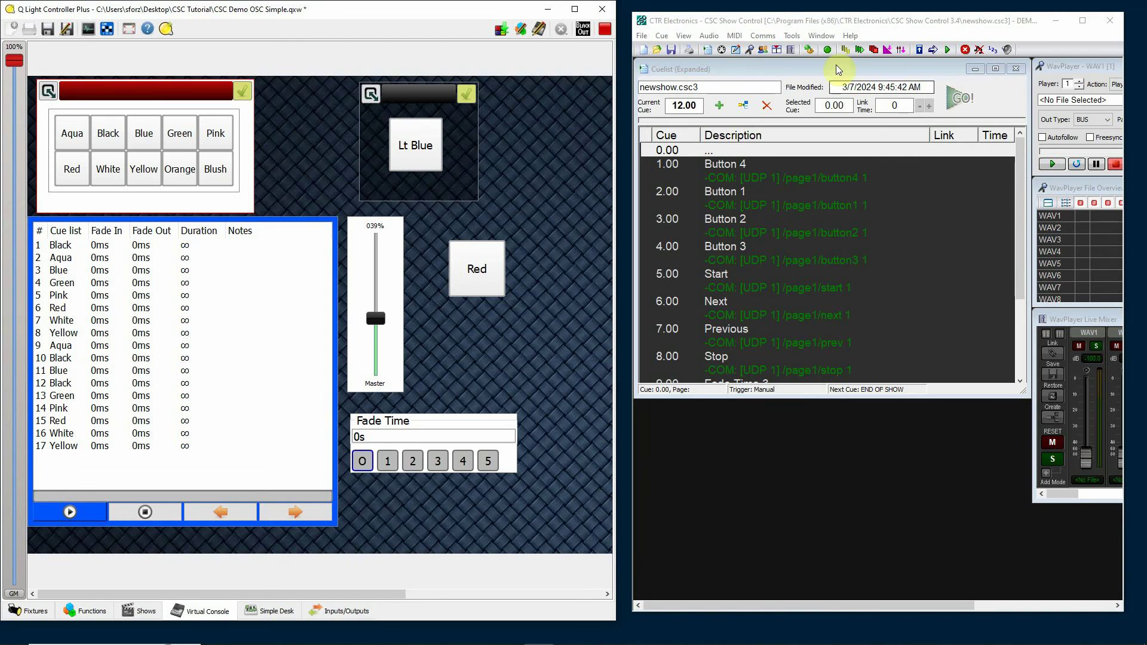
click(764, 37)
click(771, 49)
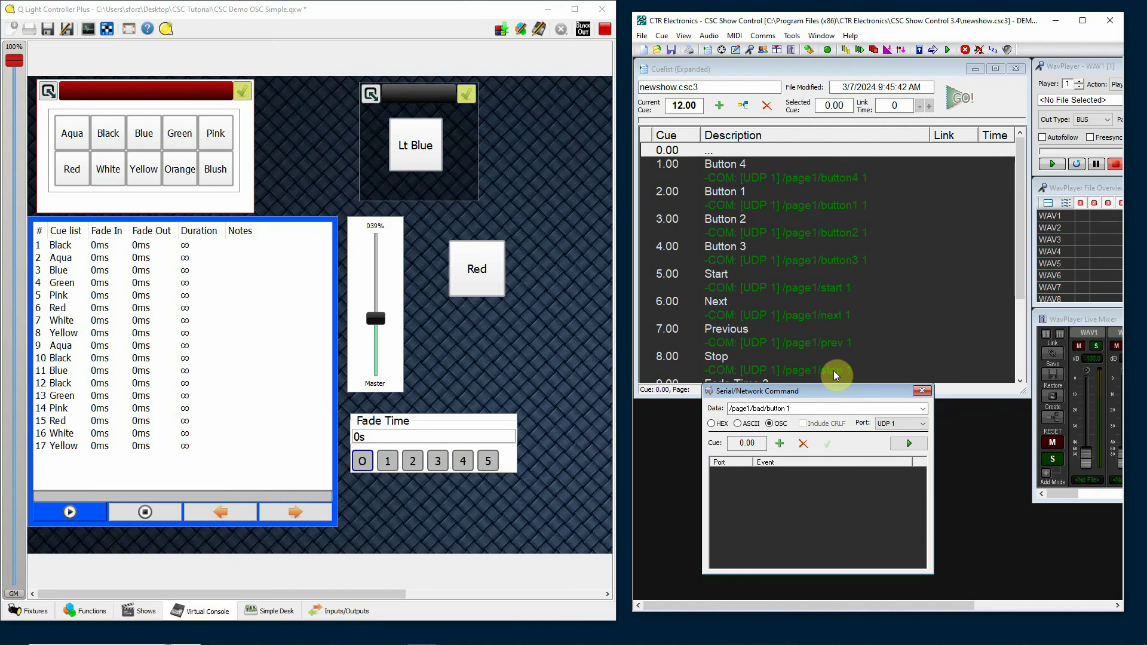
click(910, 445)
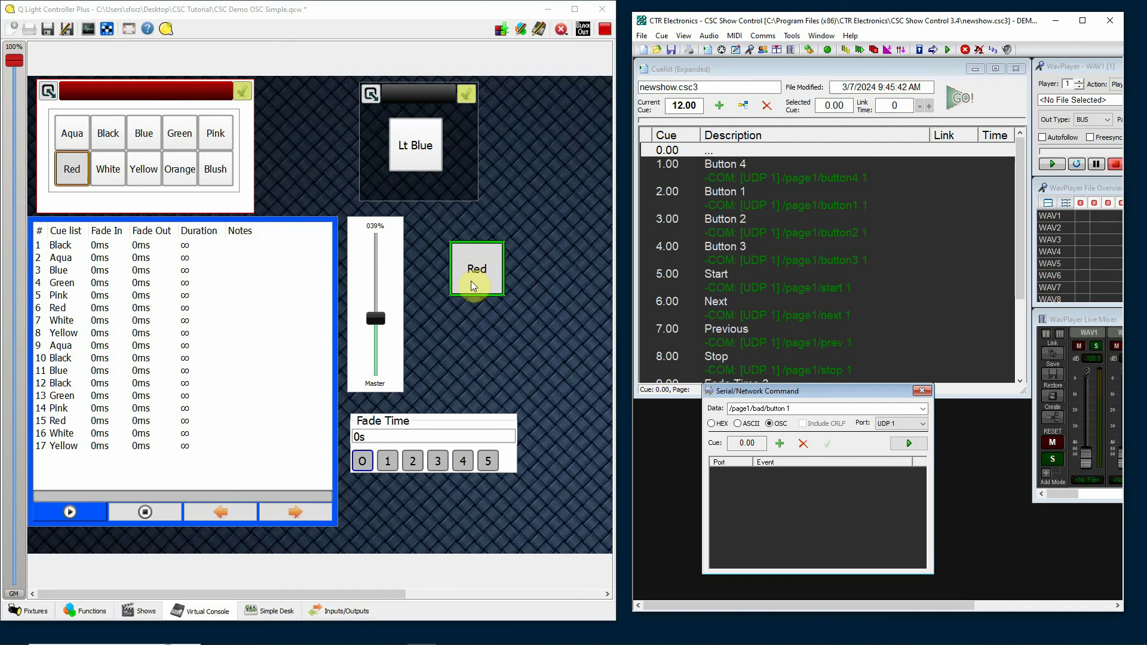
click(917, 448)
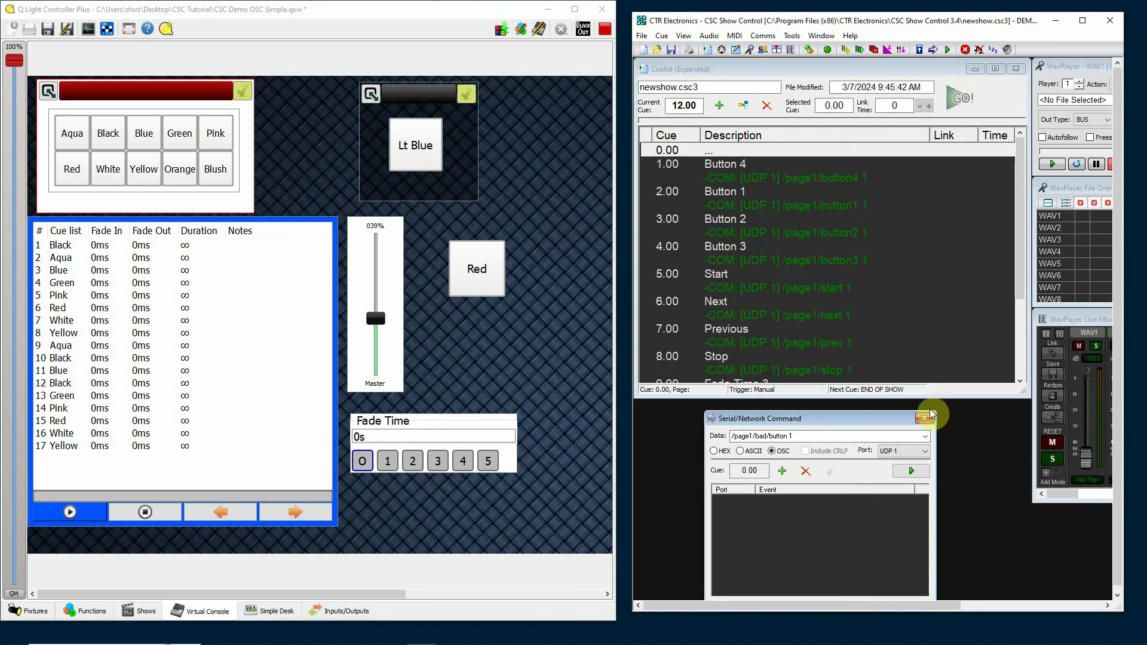
click(920, 409)
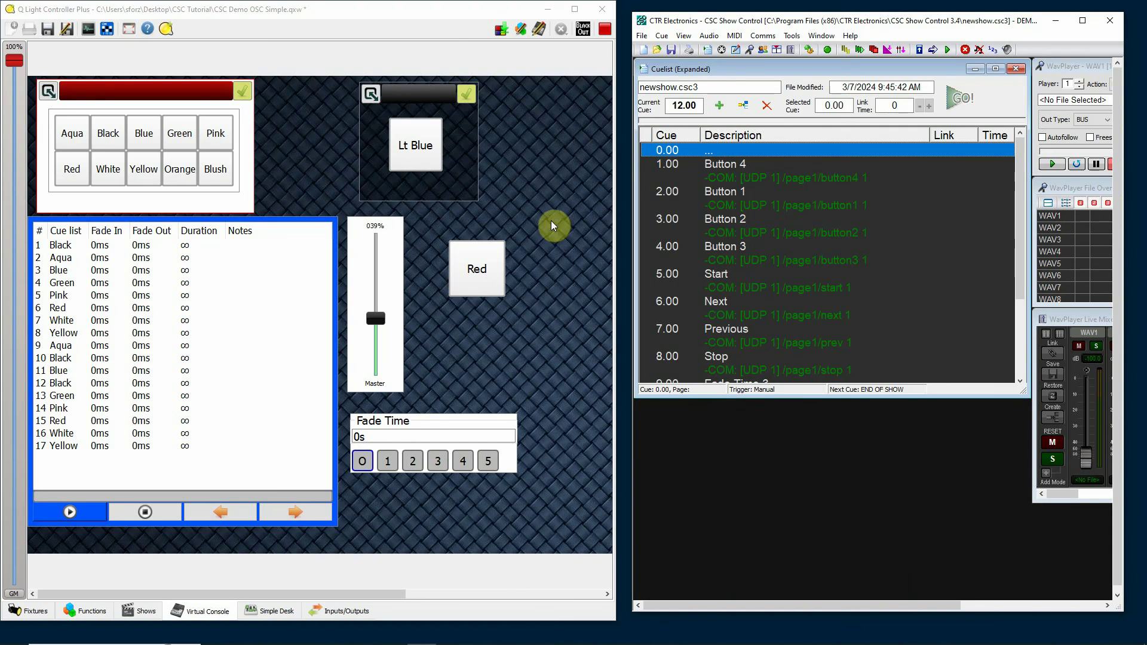
- Fire cue 1.00 (Button 4), switch to Q Light Controller Plus and open the fixture monitor over the cue list
click(724, 167)
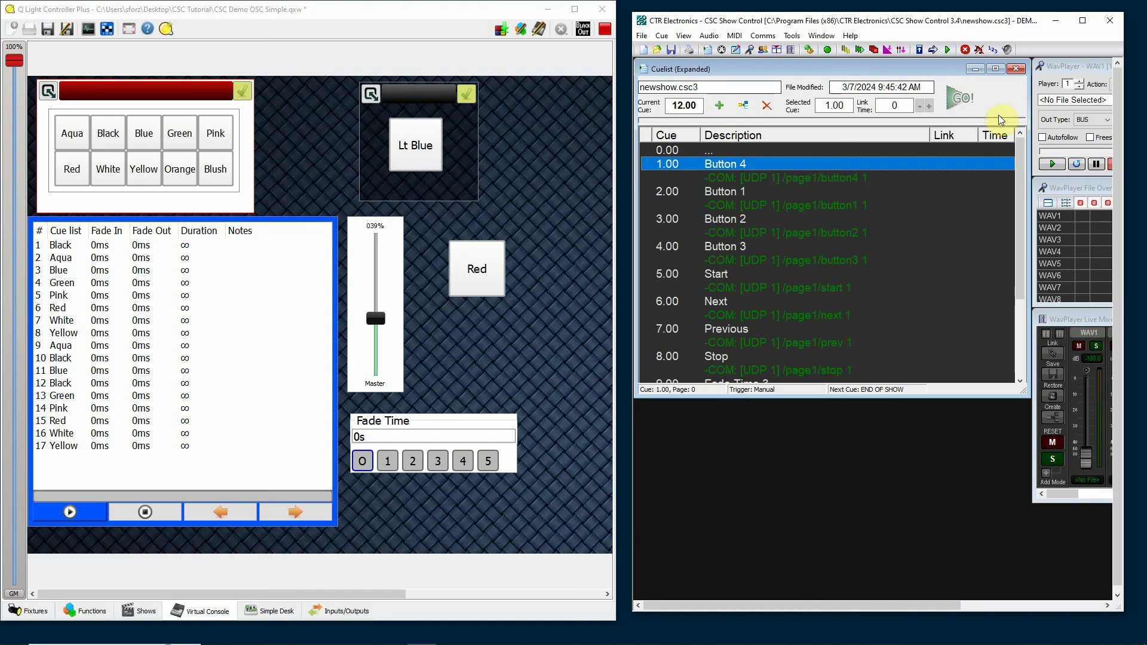
click(951, 110)
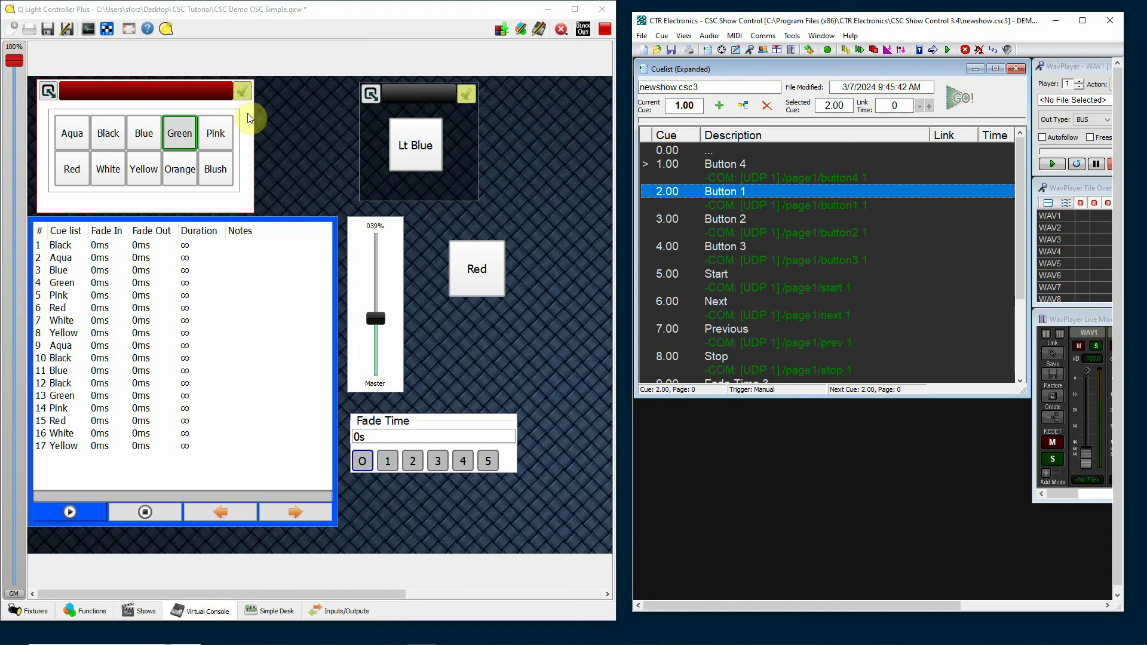
click(107, 29)
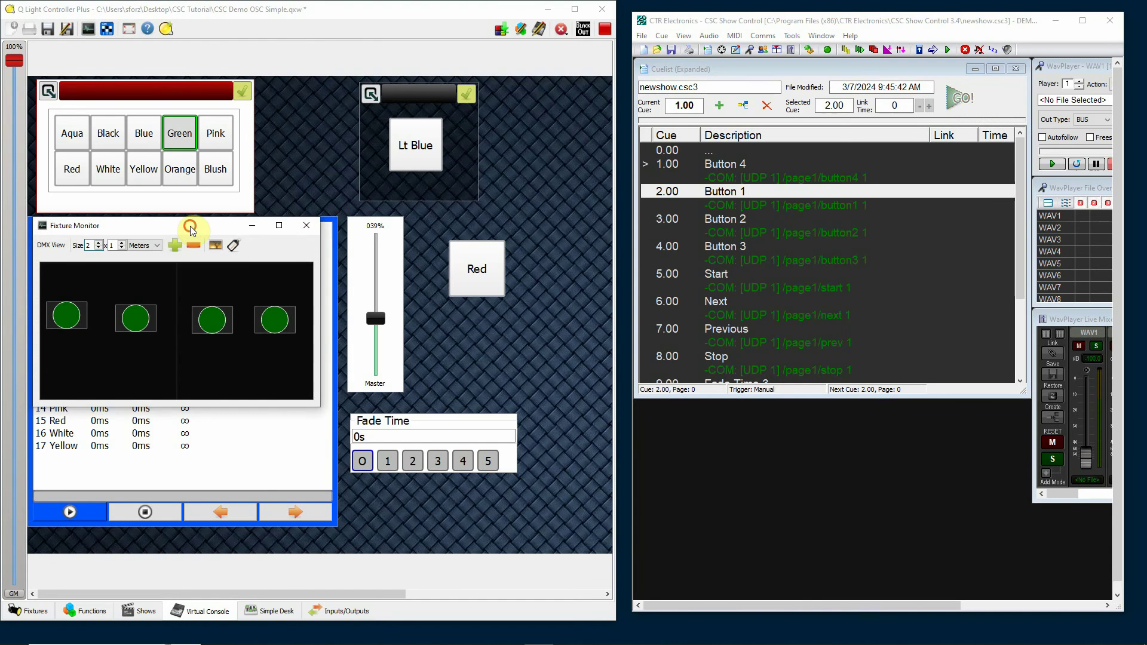
drag(184, 221, 229, 243)
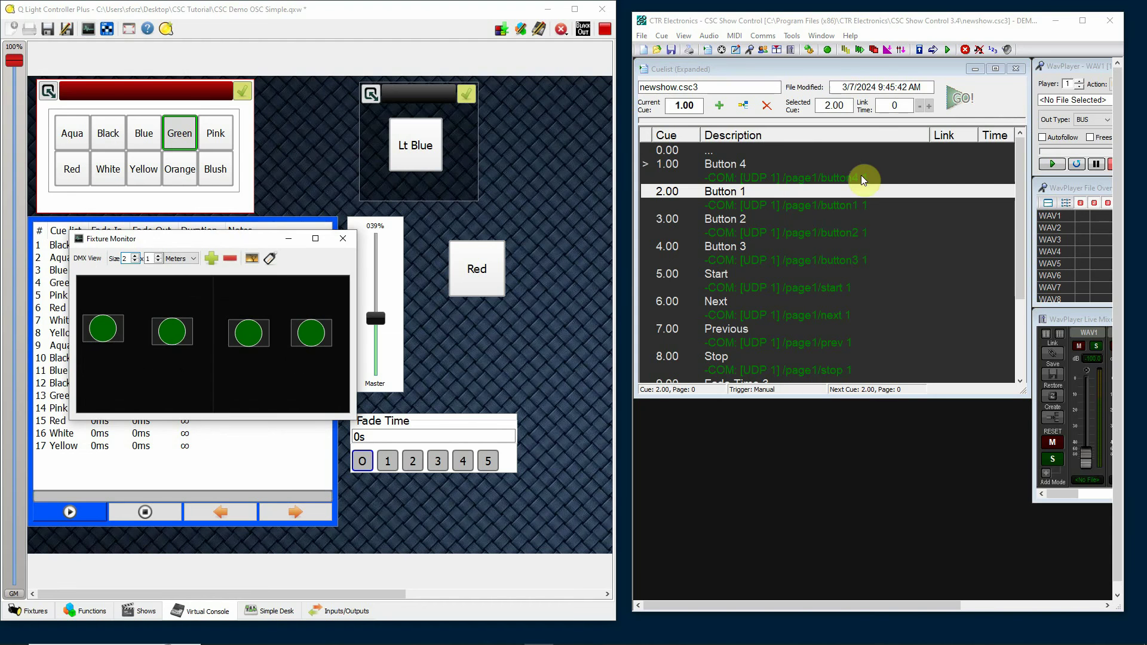
- Fire cue 2.00 (Button 1) in CSC Show Control and raise the Master slider in Q Light Controller Plus to 100%
click(739, 203)
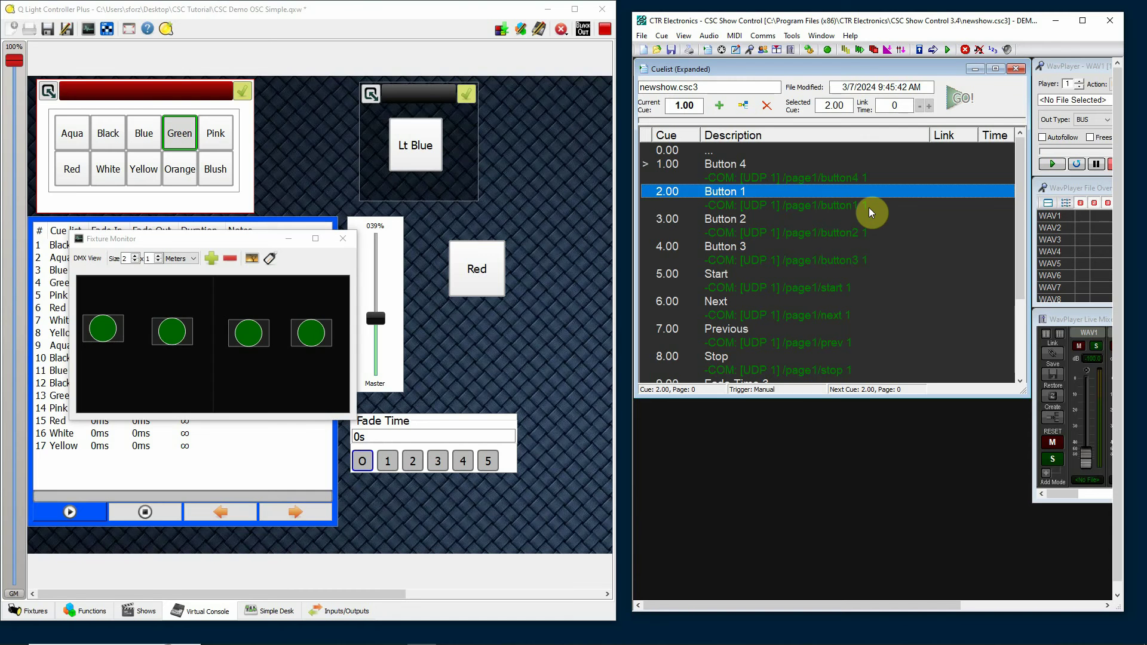
click(948, 105)
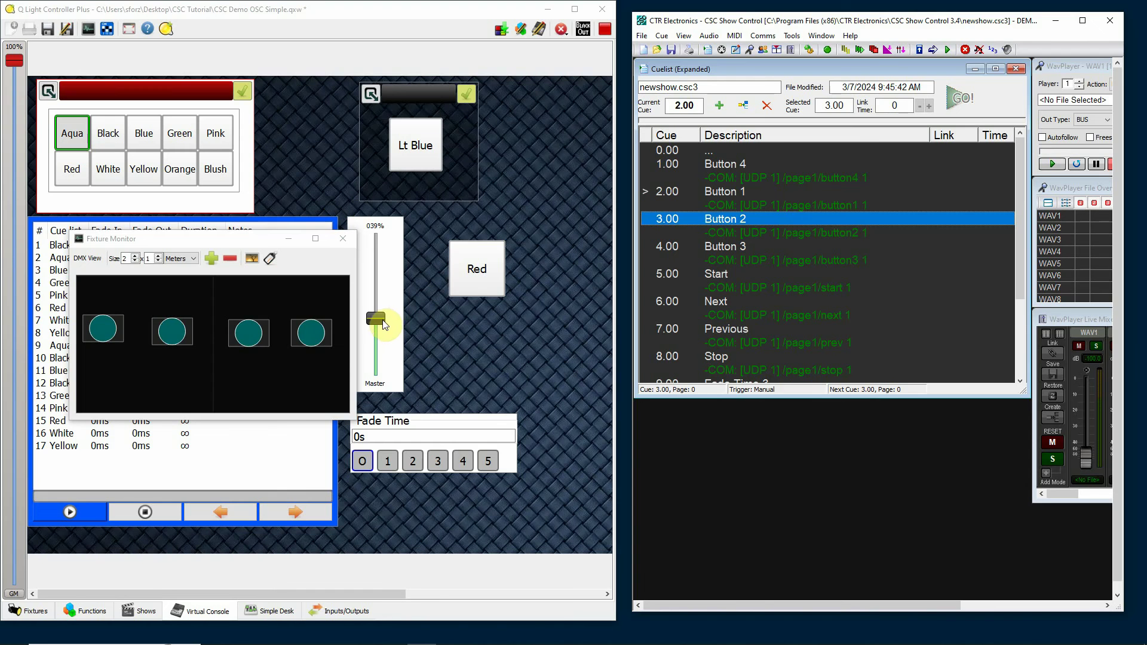
click(379, 319)
drag(379, 317, 375, 238)
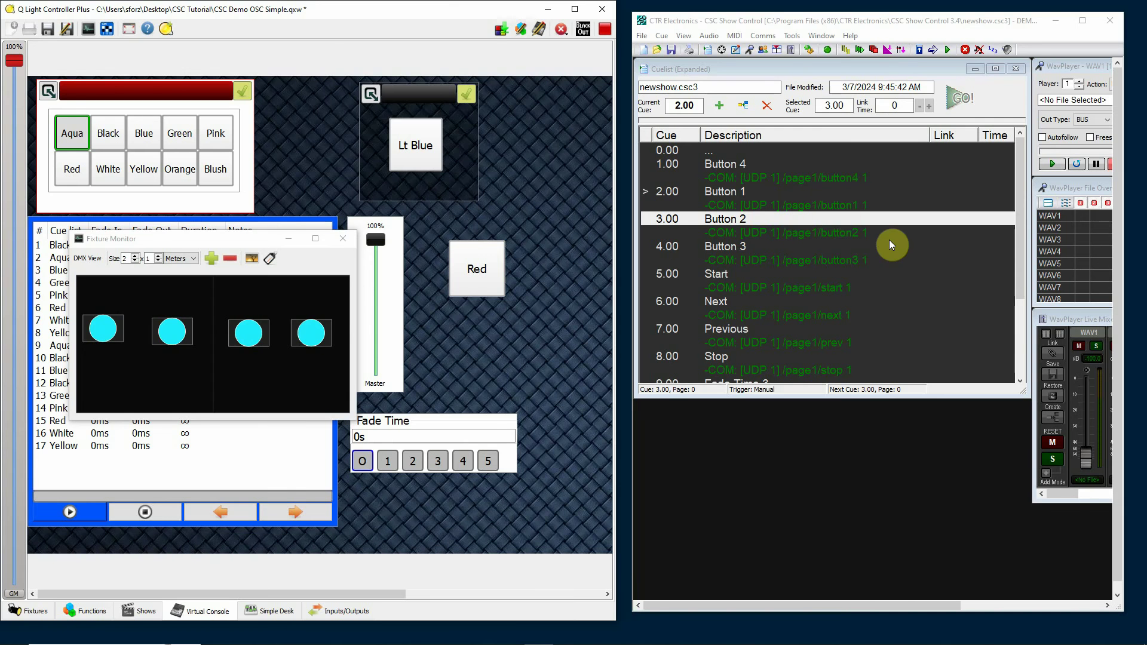
- Fire cue 3.00 (Button 2) in CSC Show Control, followed by cue 2.00 (Button 1)
click(783, 220)
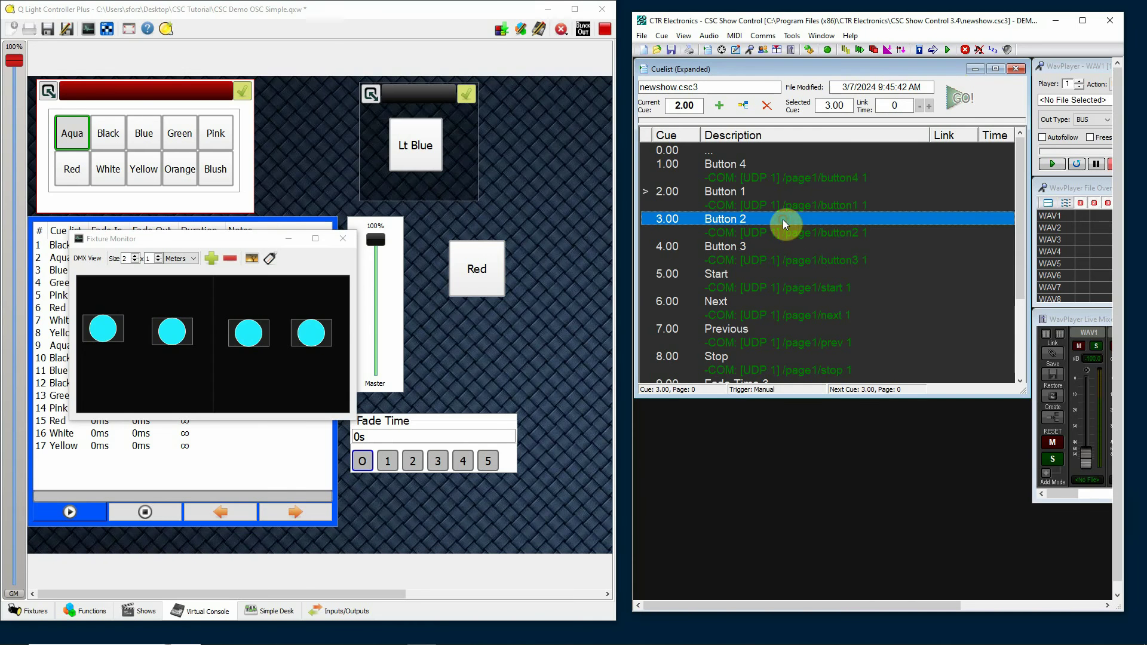
click(955, 100)
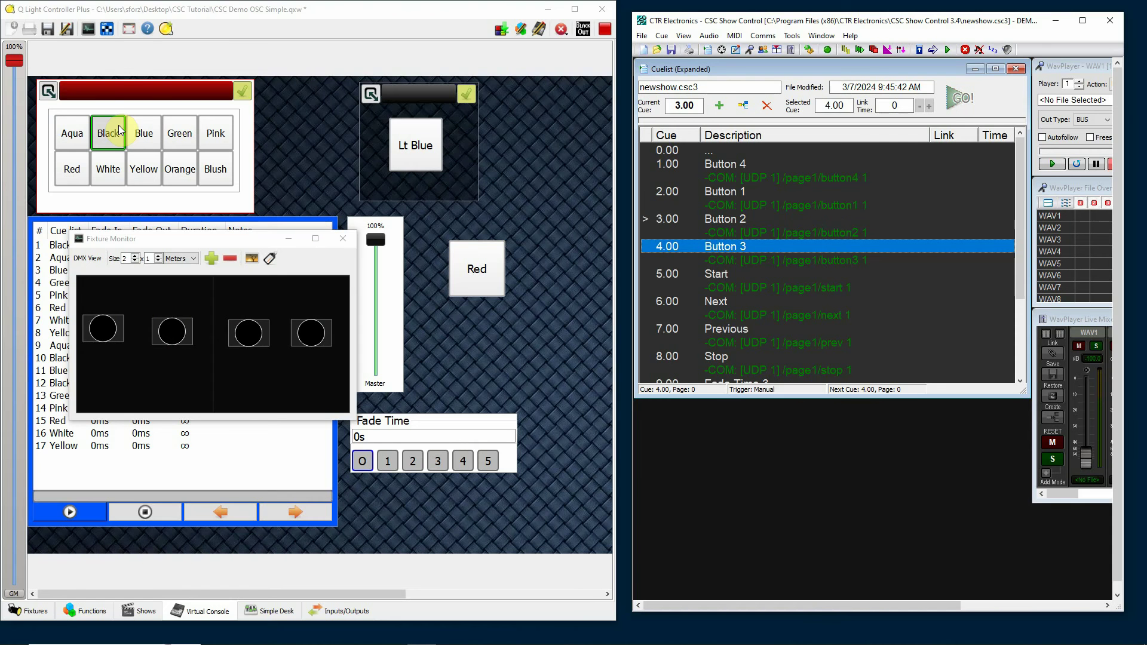
click(744, 190)
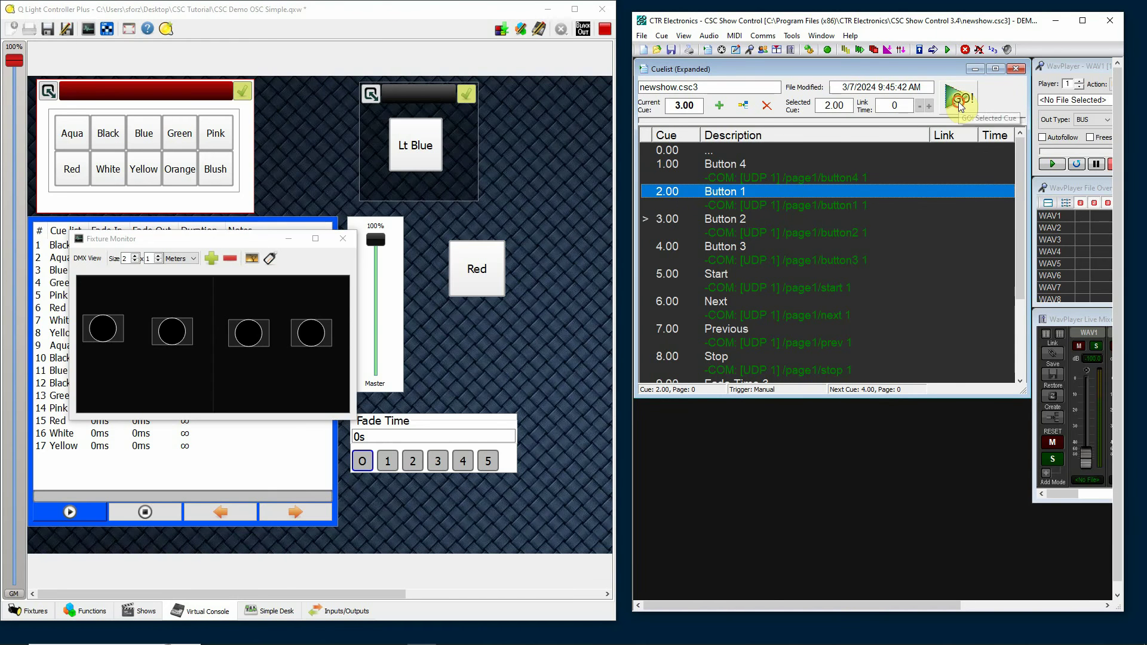
click(960, 105)
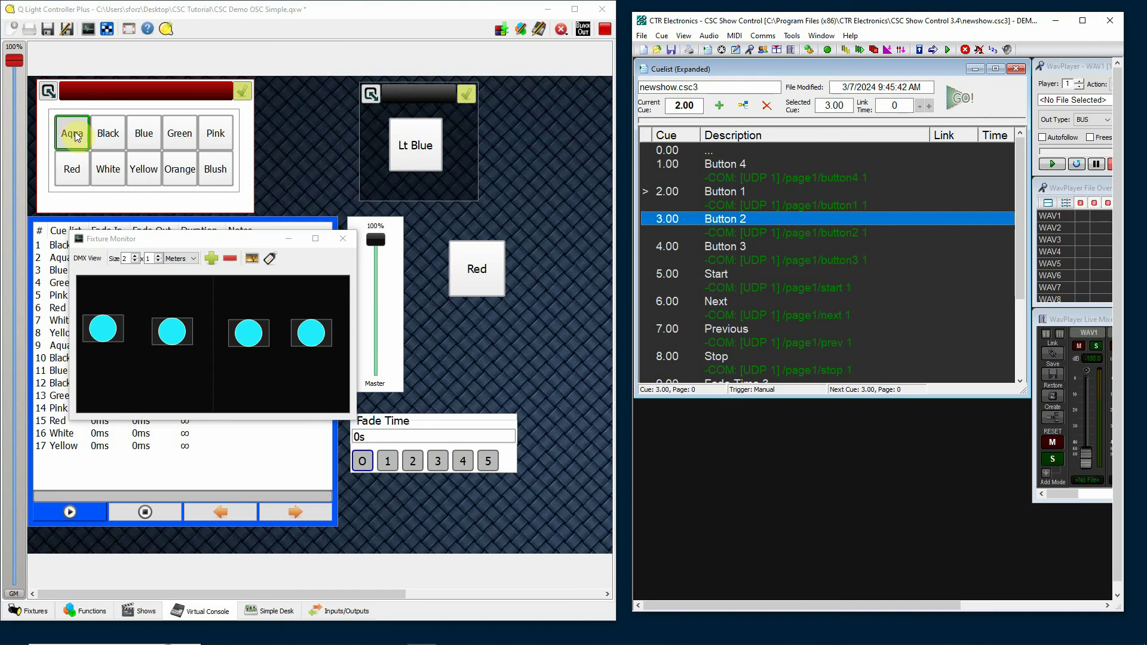
- Fire cue 2.00 (Button 1) again to toggle the Aqua button off, and reselect that cue
click(732, 191)
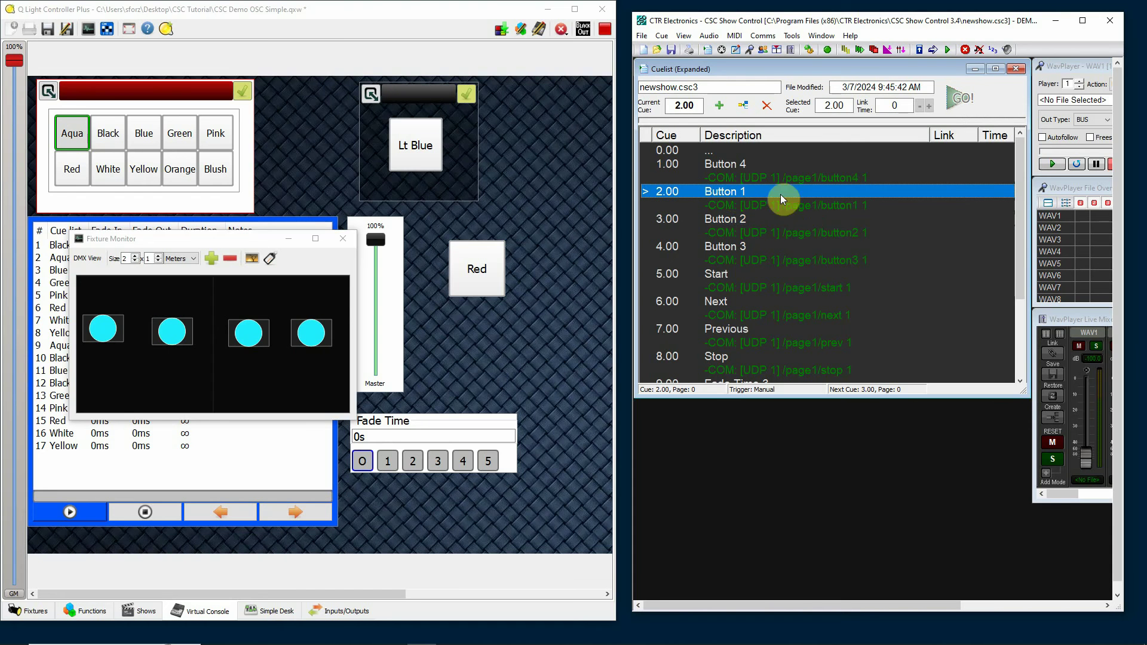
click(961, 102)
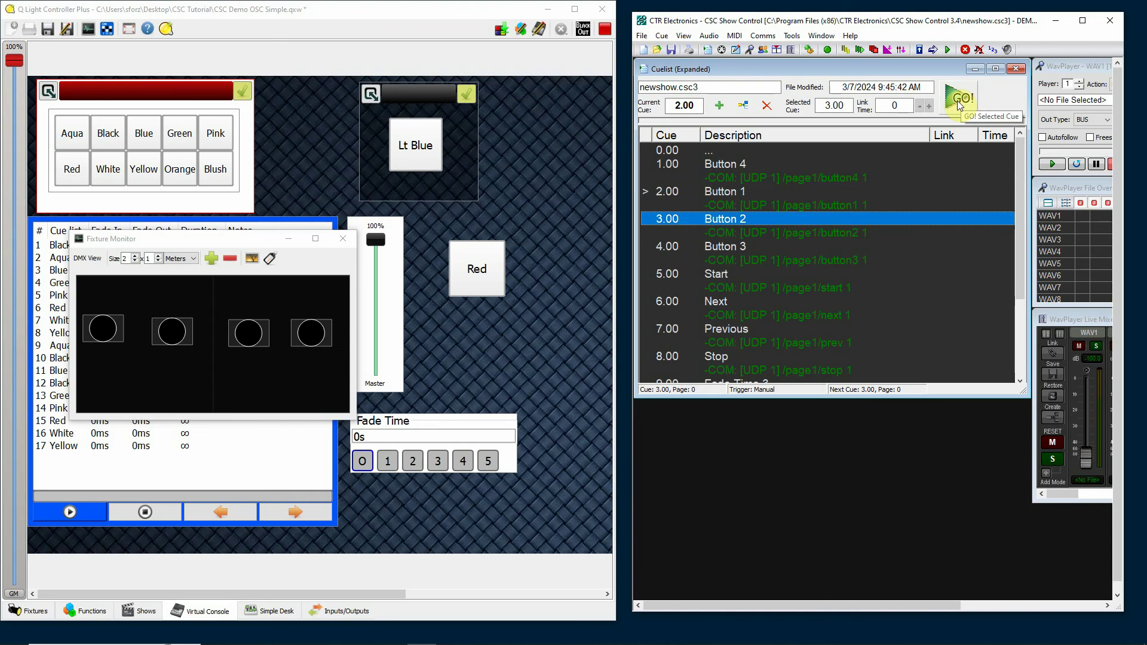
click(723, 194)
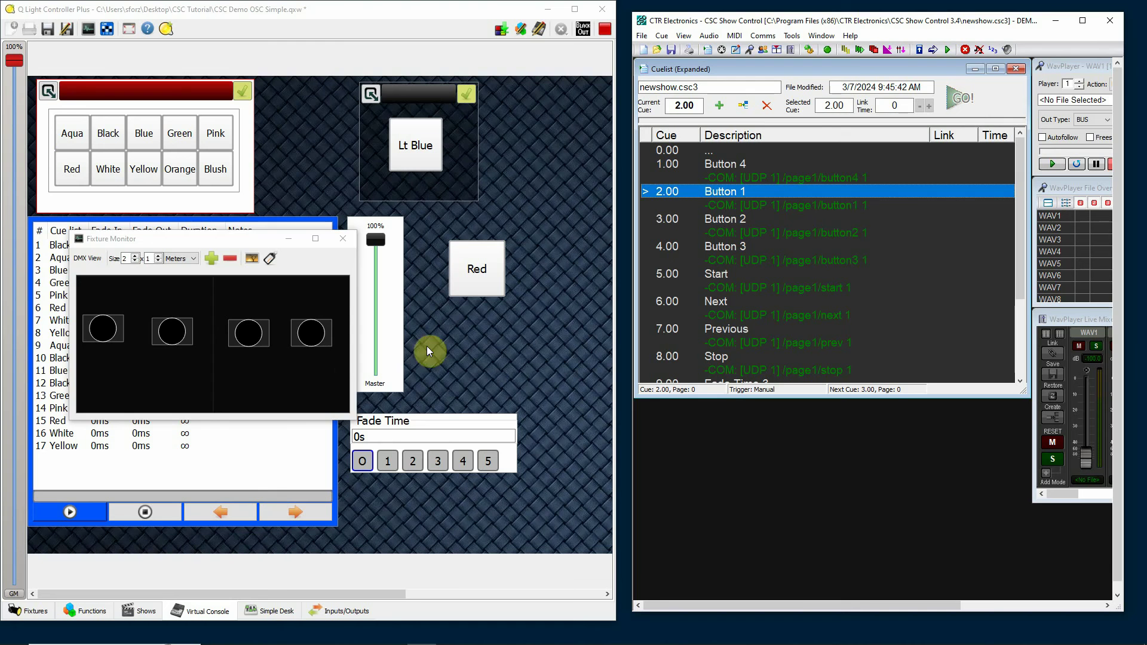
- Close the fixture monitor covering the cue list and select cue 2.00 (Button 1) in CSC Show Control
click(230, 240)
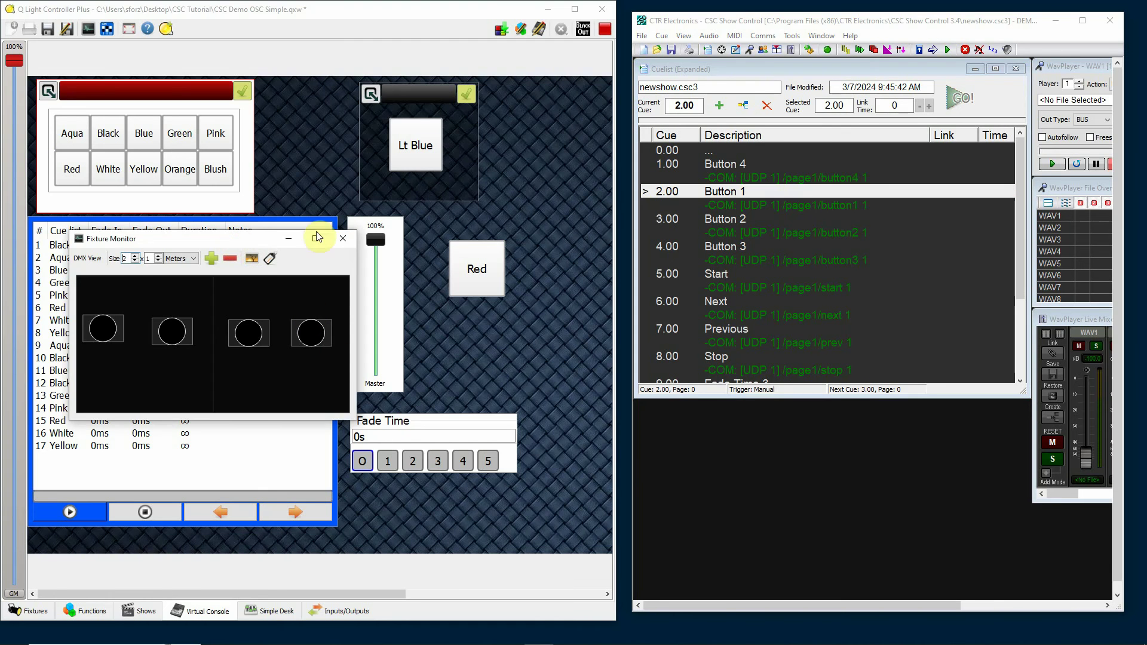
drag(197, 239, 155, 200)
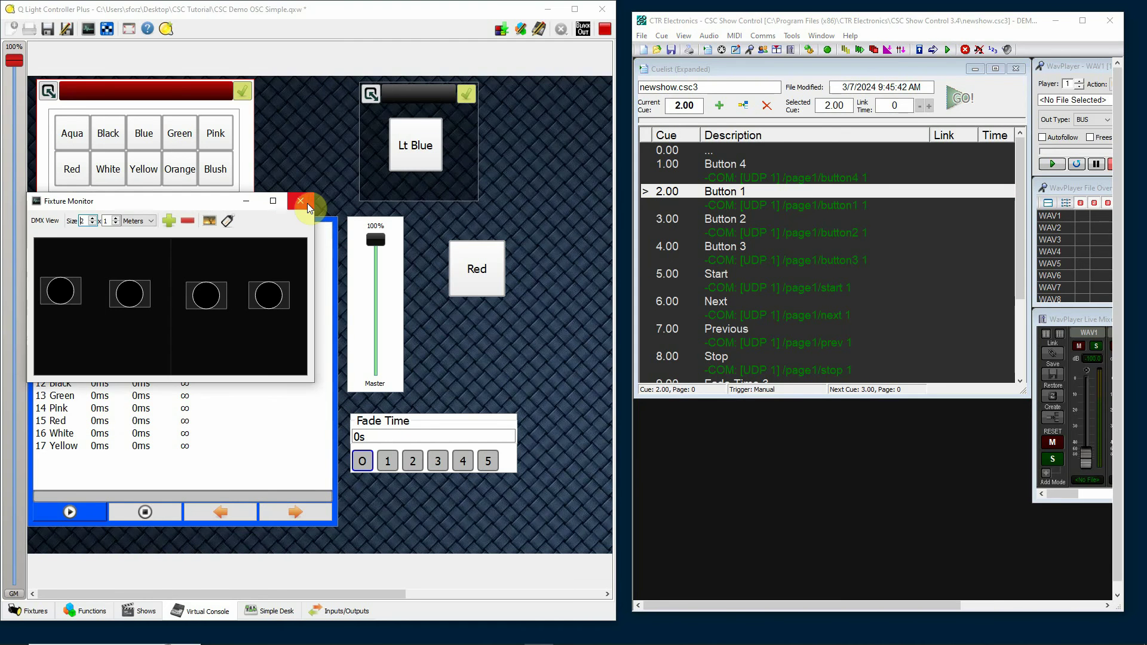
click(307, 204)
click(756, 197)
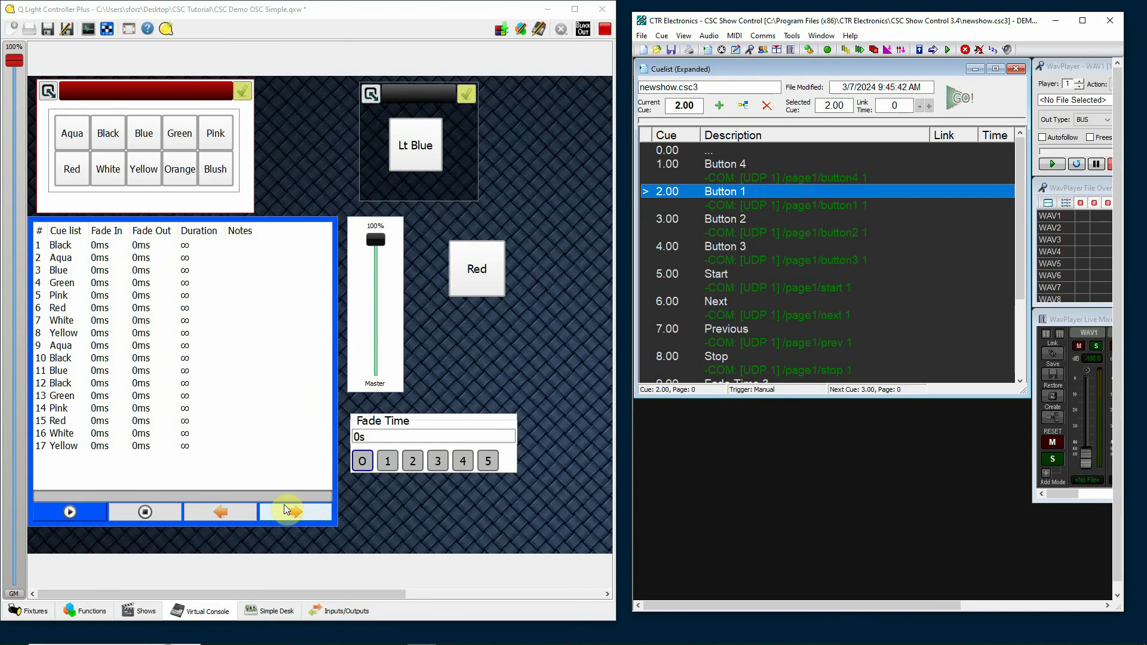
- Switch Q Light Controller Plus to design mode and open the channel list of the Generic OSC Demo input profile
click(604, 30)
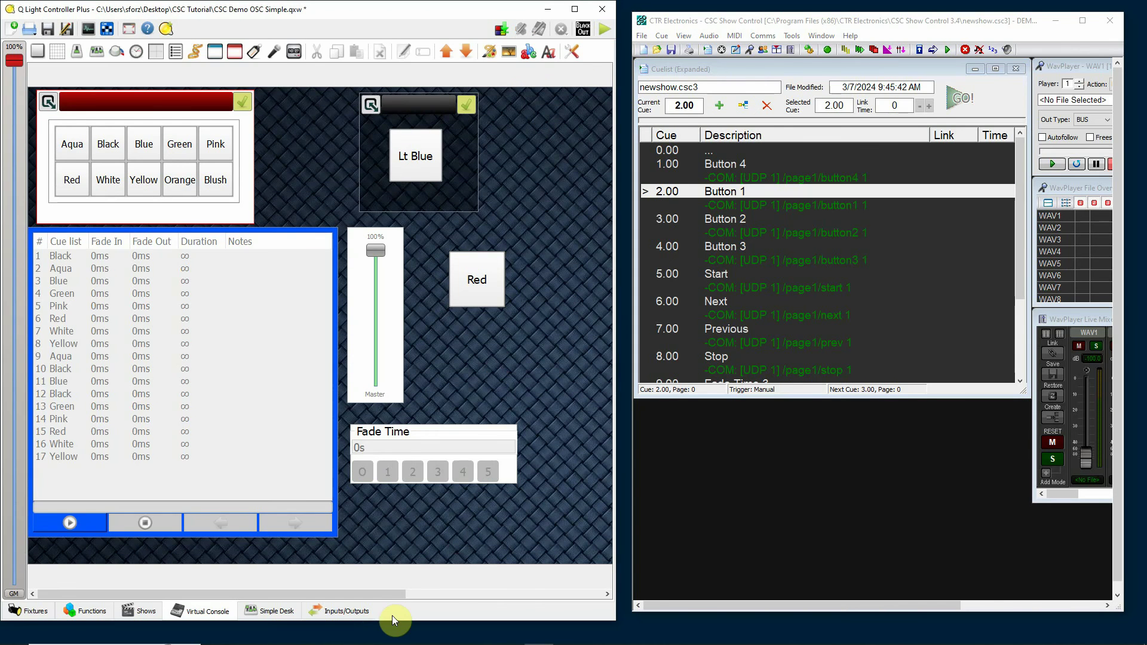
click(347, 612)
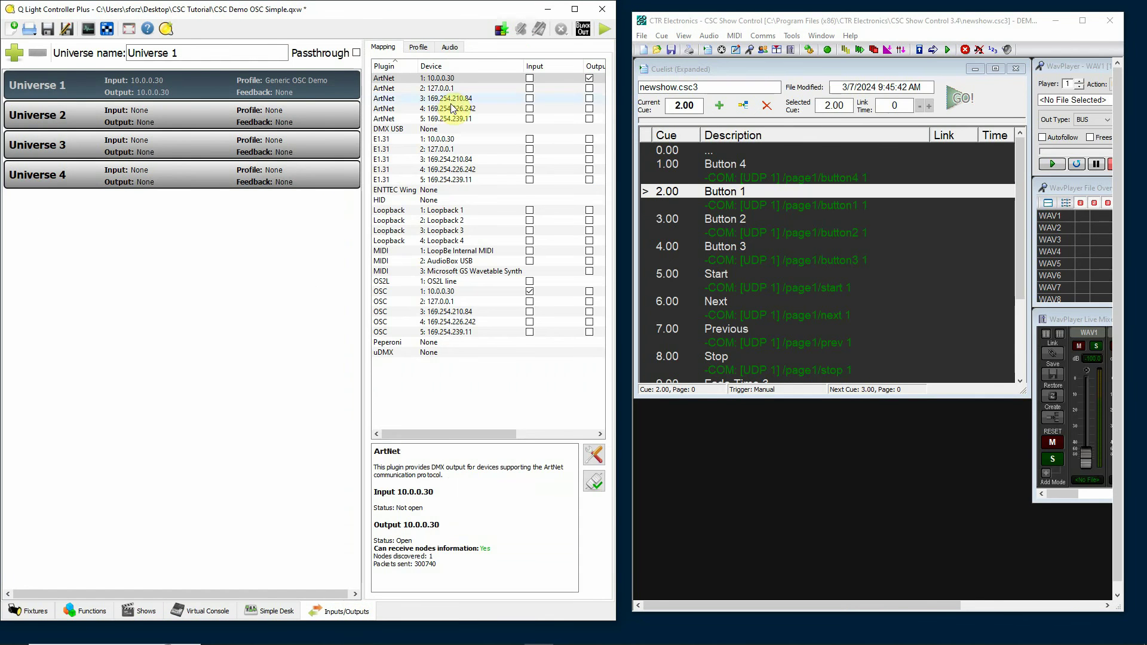
click(418, 47)
click(447, 149)
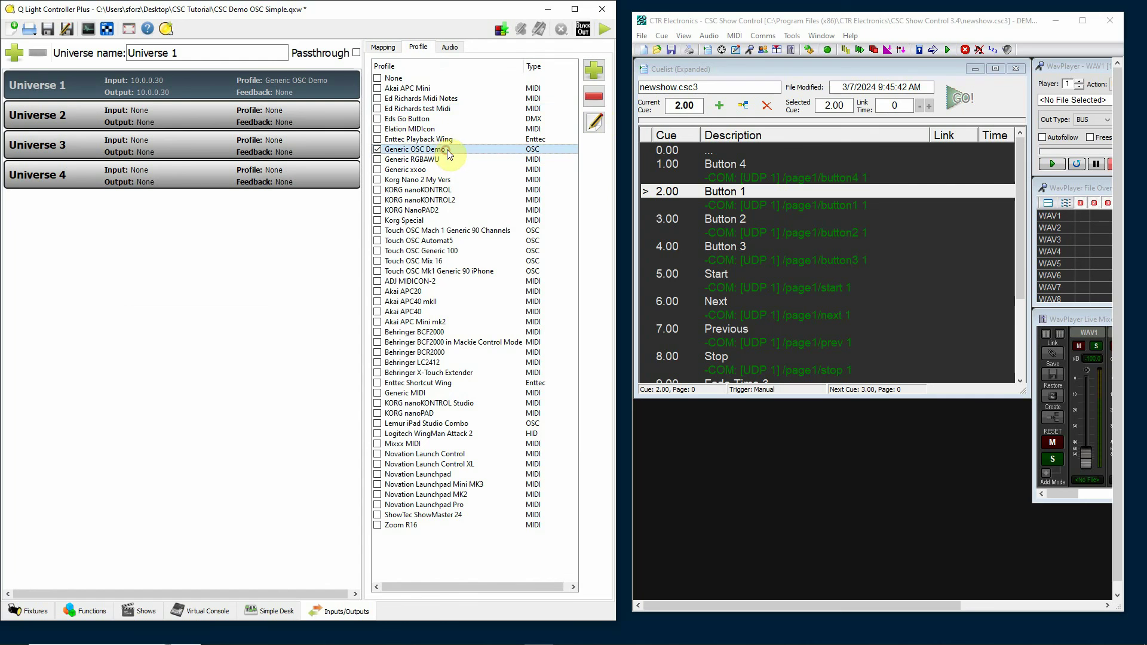
click(594, 123)
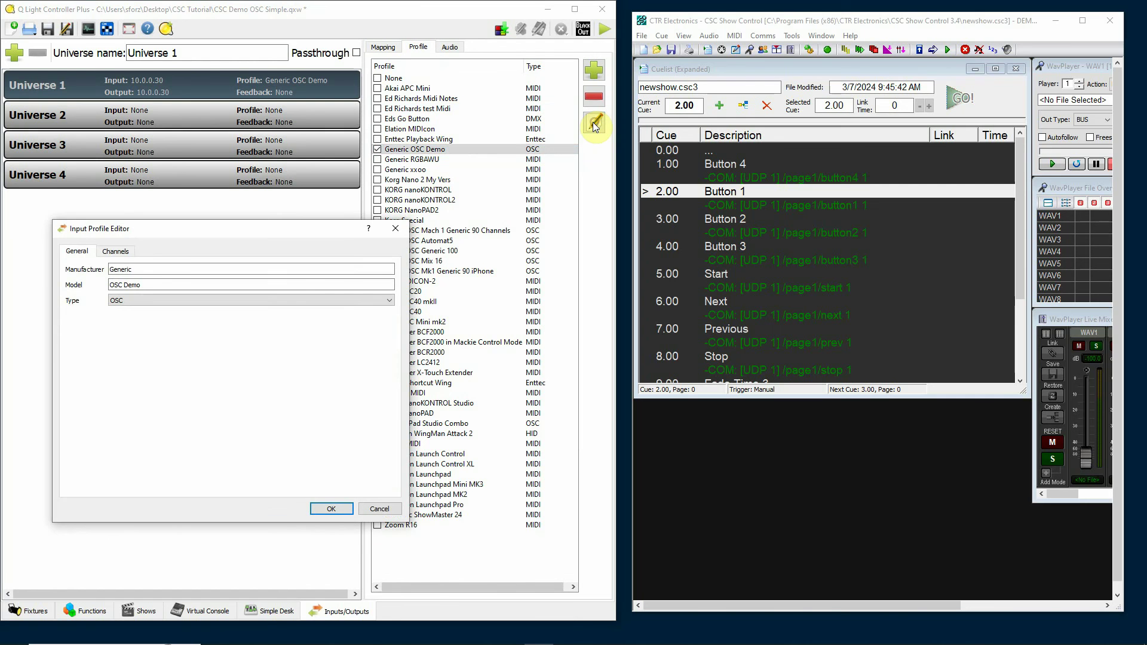
click(116, 251)
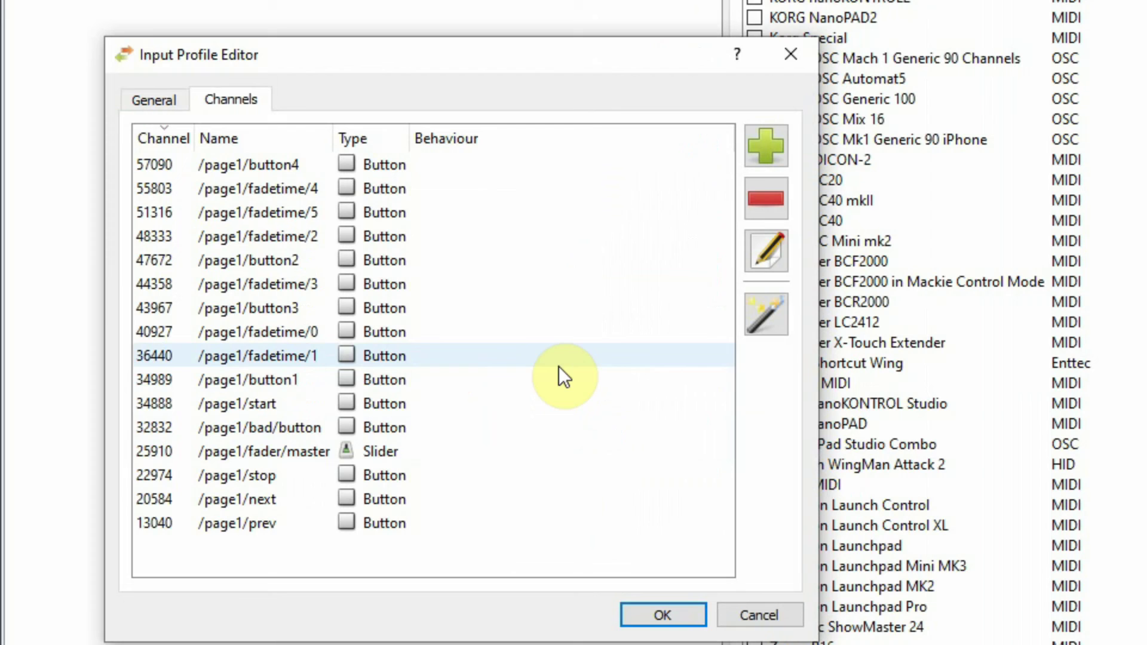
- Check the extra press/release behaviour setting of the /page1/start, stop, next and prev channels, and close the profile editor
click(302, 403)
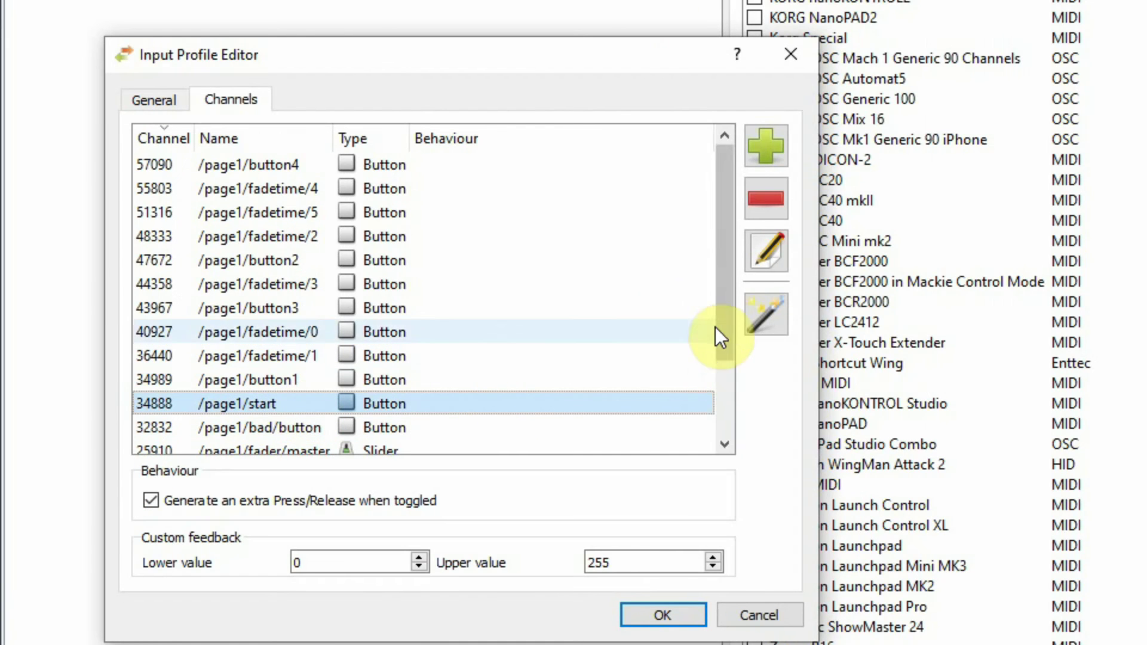
drag(729, 305, 732, 407)
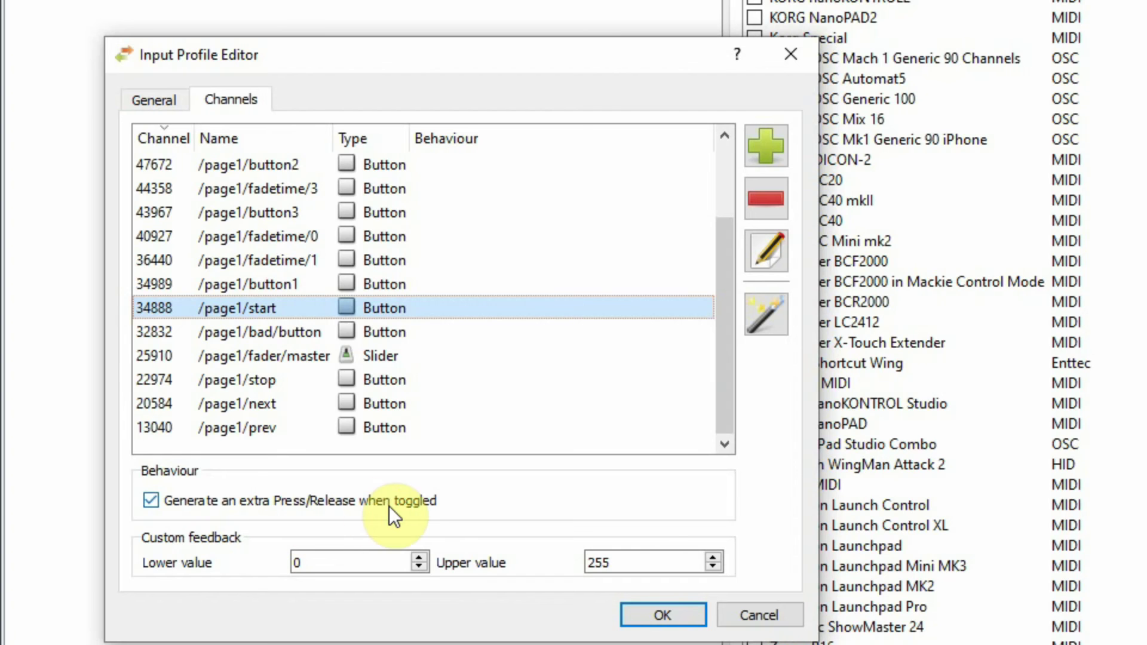
click(293, 382)
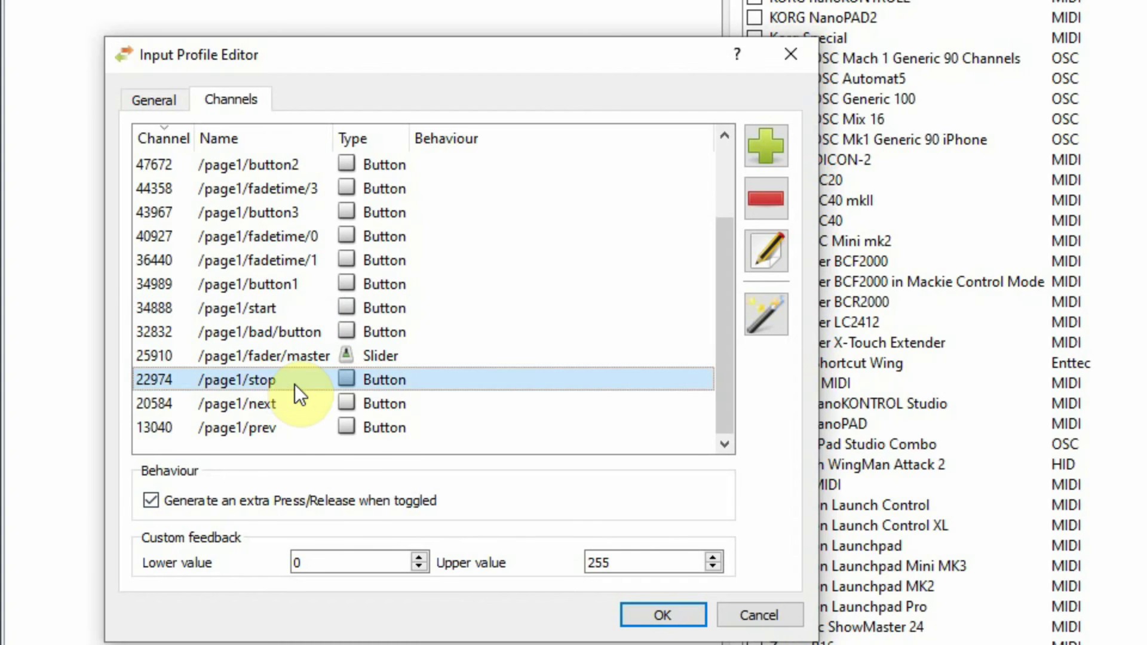
click(298, 404)
click(288, 428)
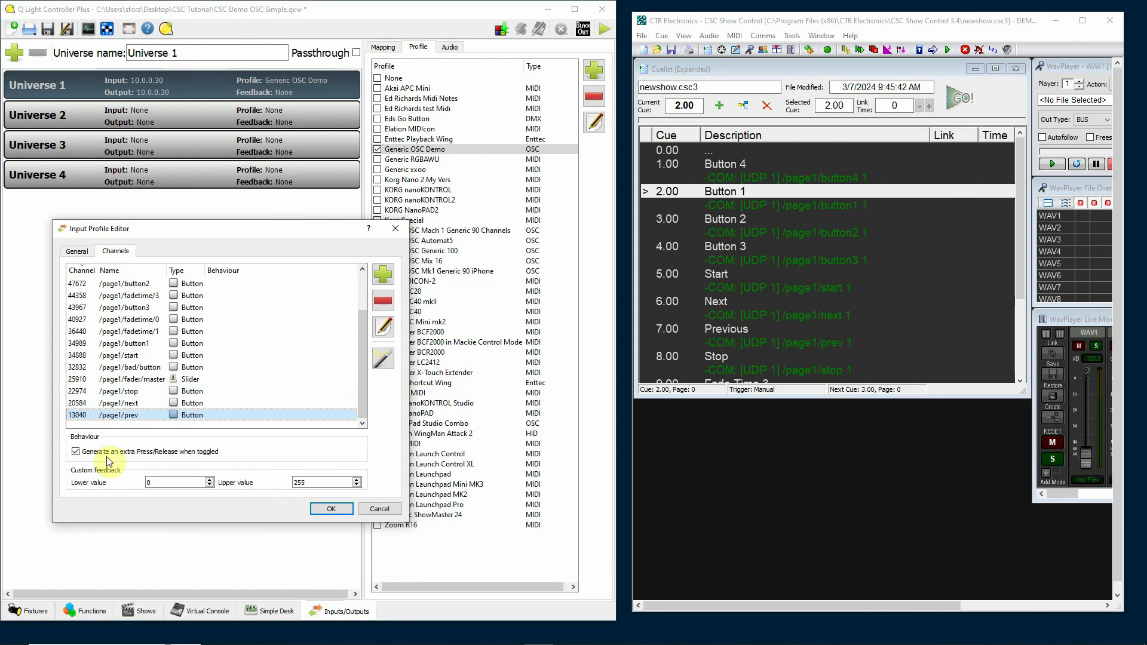
click(135, 391)
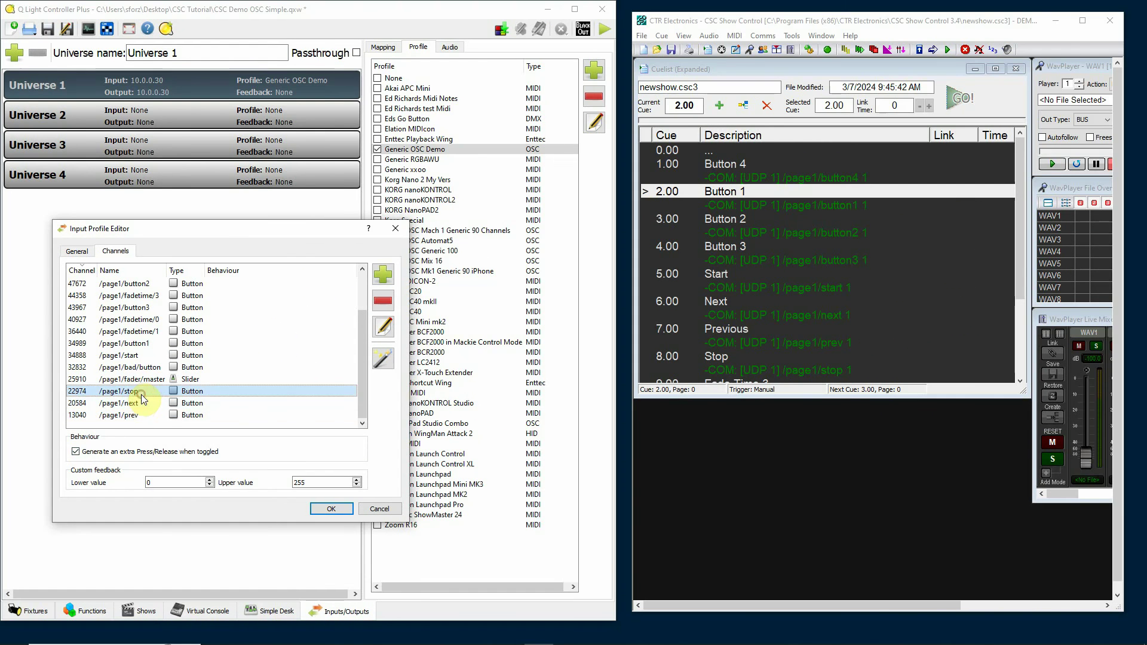
click(331, 509)
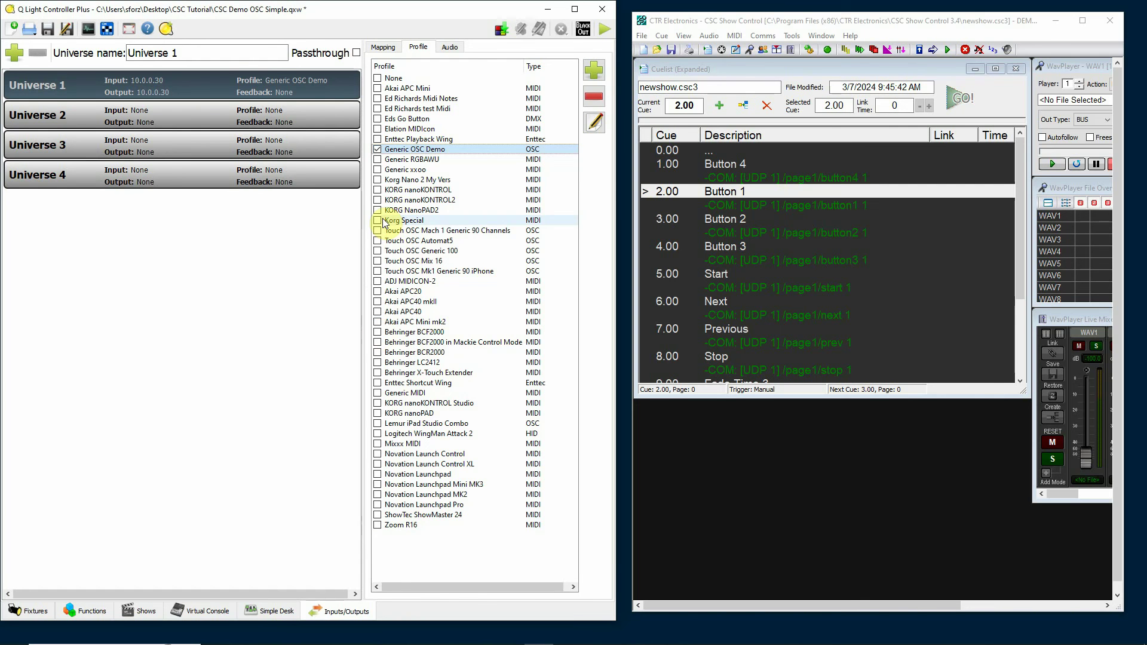
- Return to the virtual console in operate mode and fire cue 5.00 (Start) in CSC Show Control
click(185, 609)
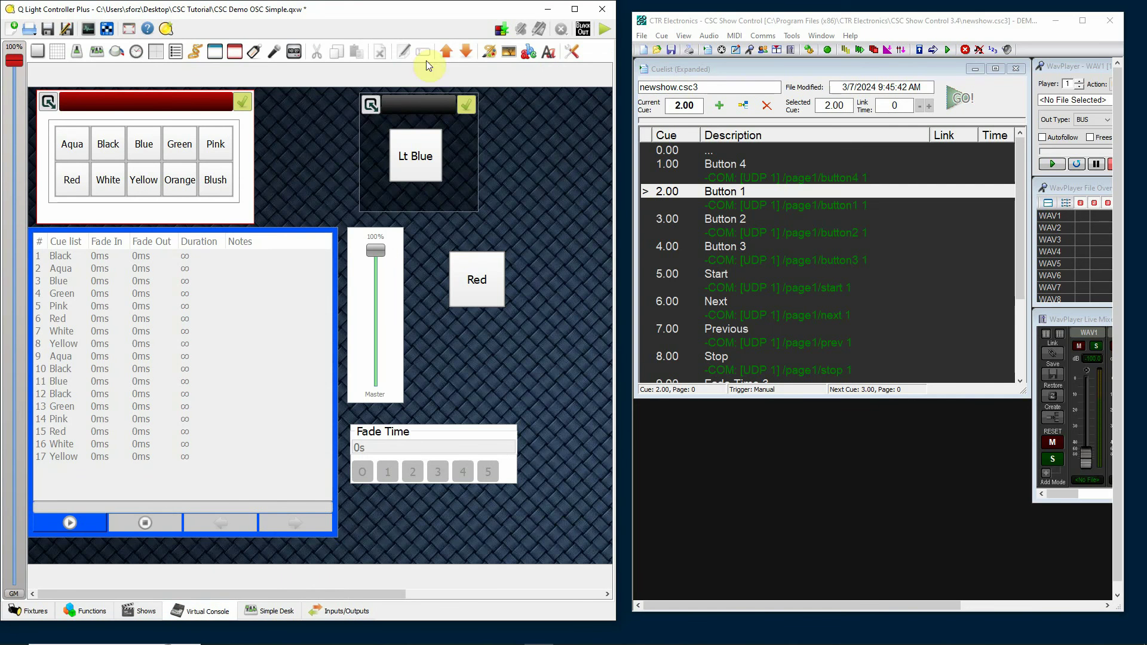
click(605, 28)
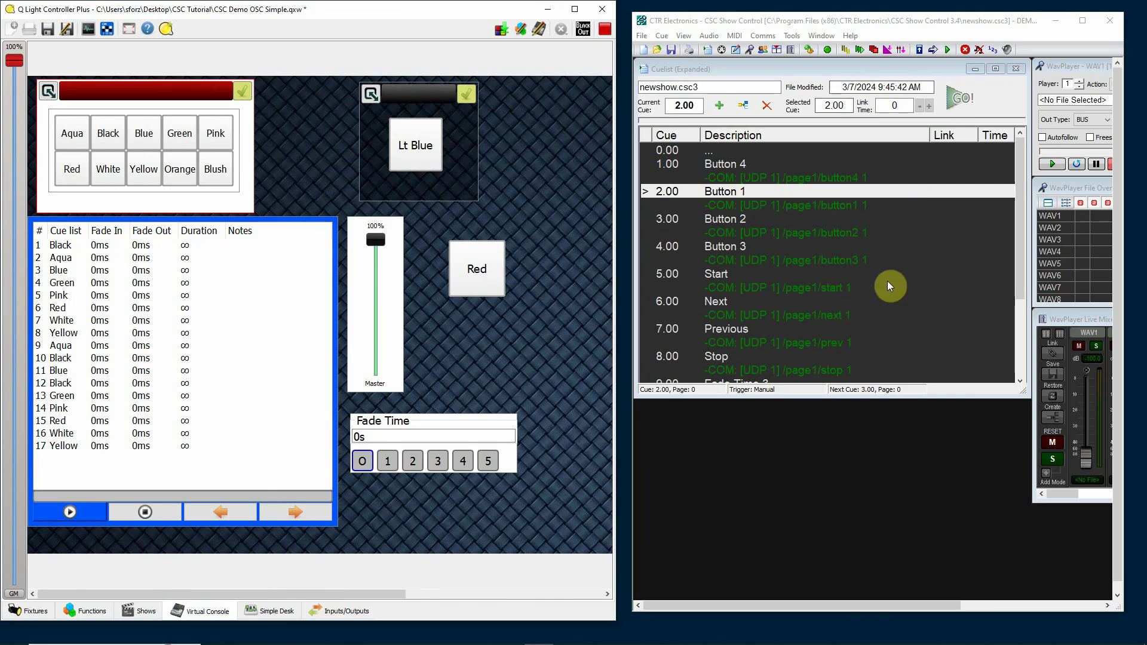
click(709, 276)
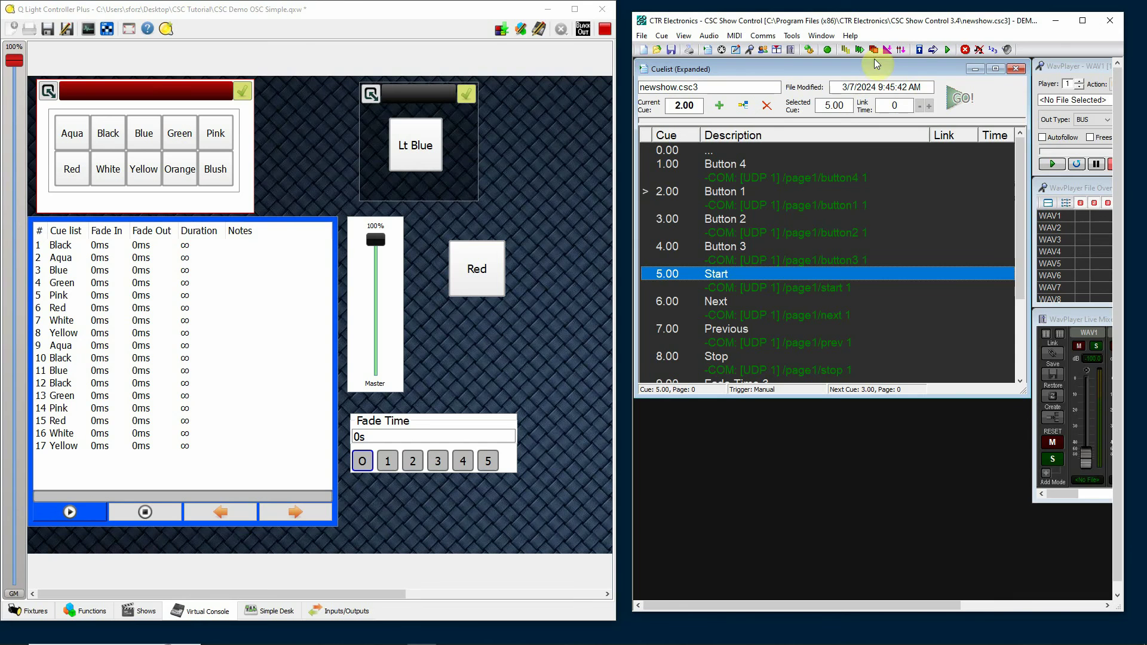
click(961, 99)
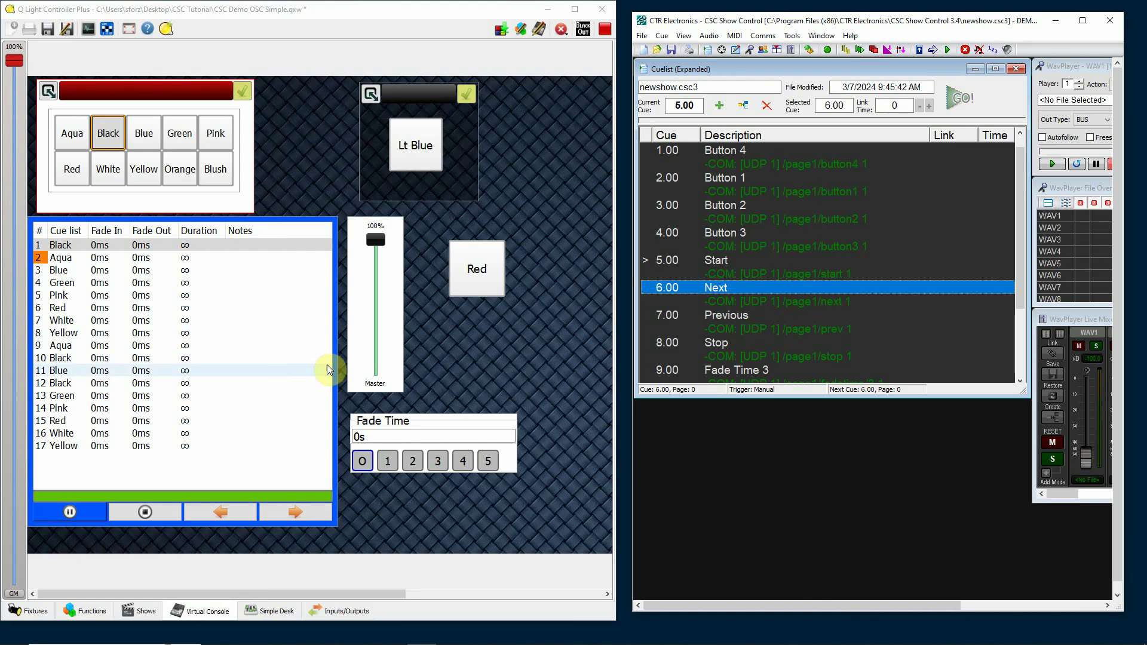
- Fire cue 6.00 (Next) three times, reselecting it in the CSC cuelist before each repeat
click(970, 99)
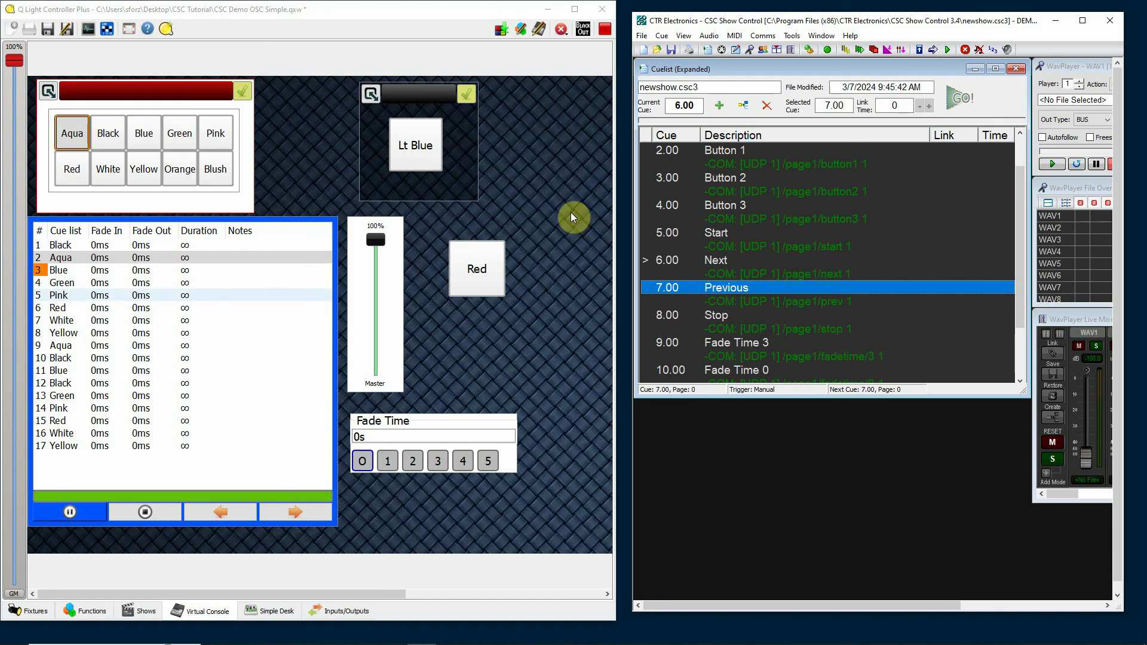
click(713, 264)
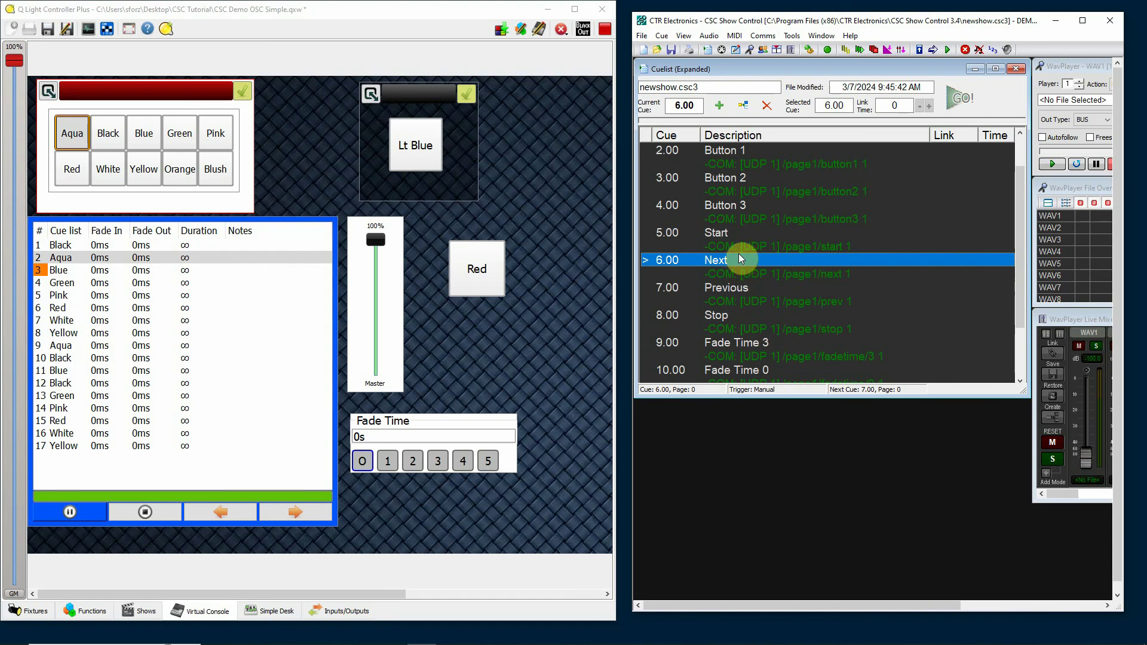
click(958, 100)
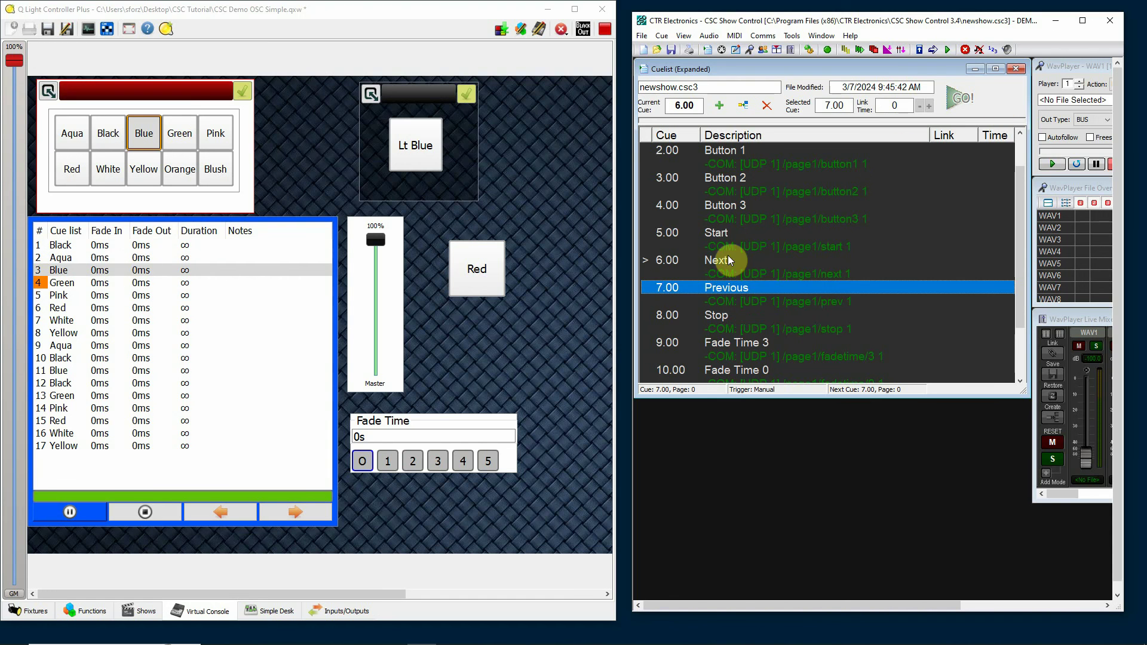
click(727, 260)
click(958, 100)
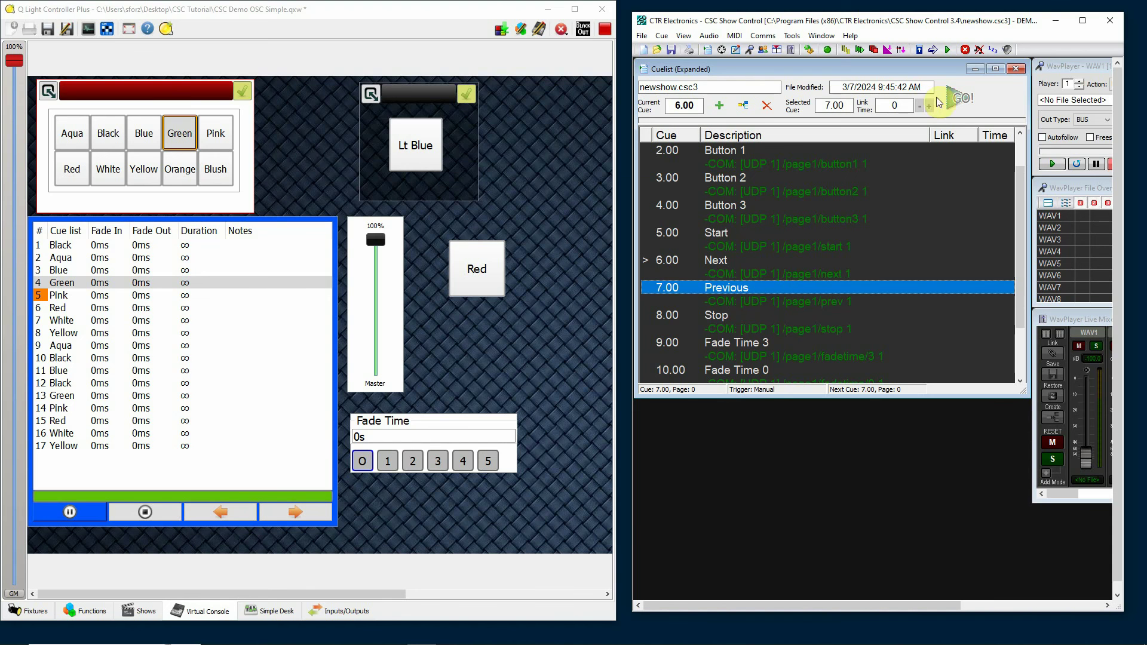
- Fire cue 7.00 (Previous), followed by cue 8.00 (Stop), to step the light cue list back and halt it
click(958, 97)
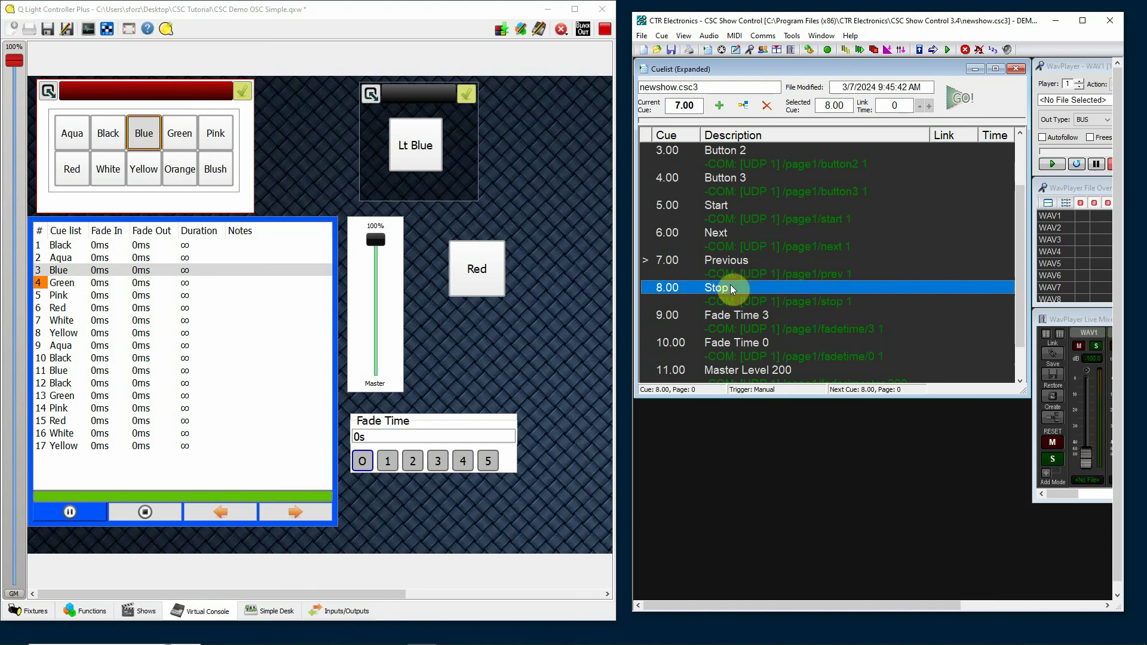
click(281, 514)
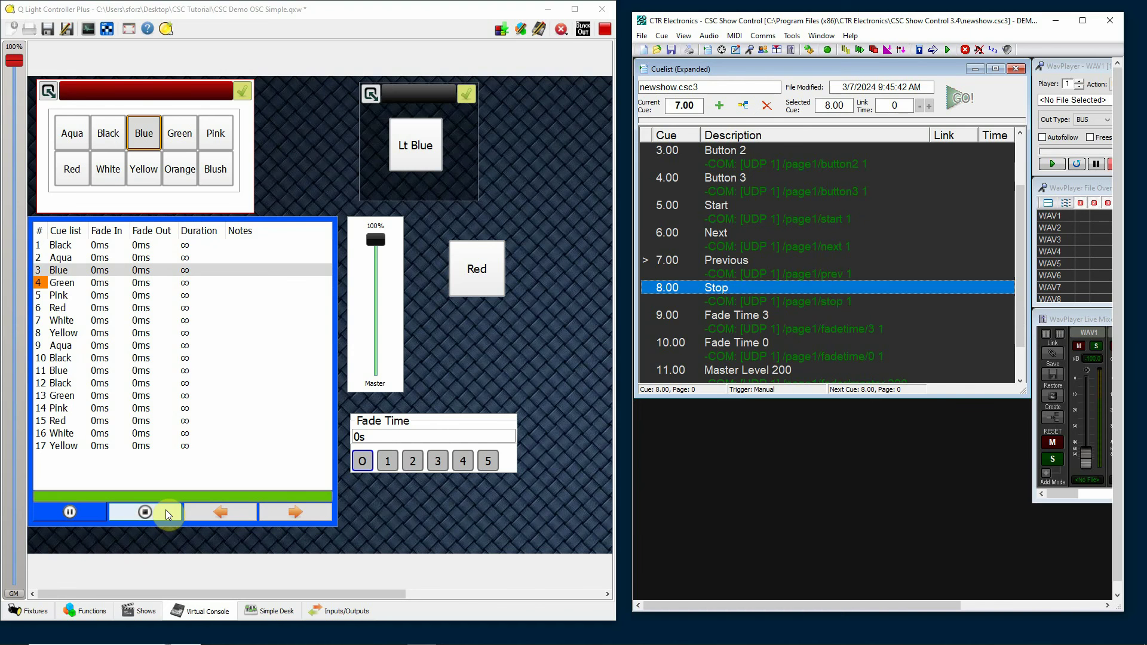
click(960, 102)
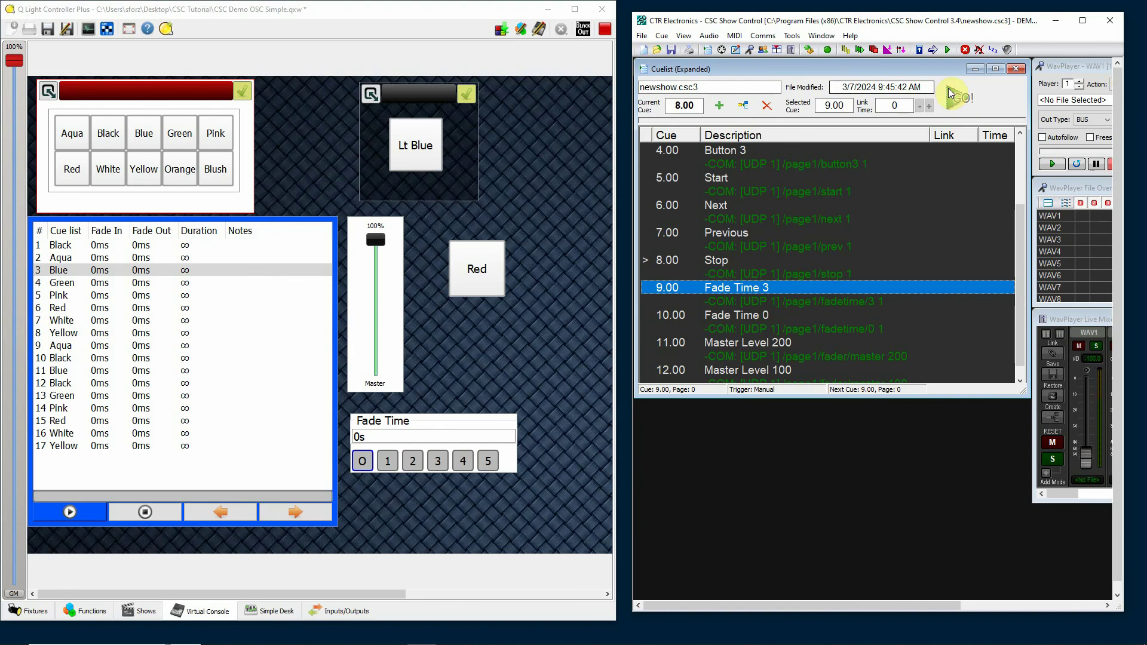
- Reselect cue 8.00 (Stop) and fire it a second time to reset the cue list to its first entry
click(729, 260)
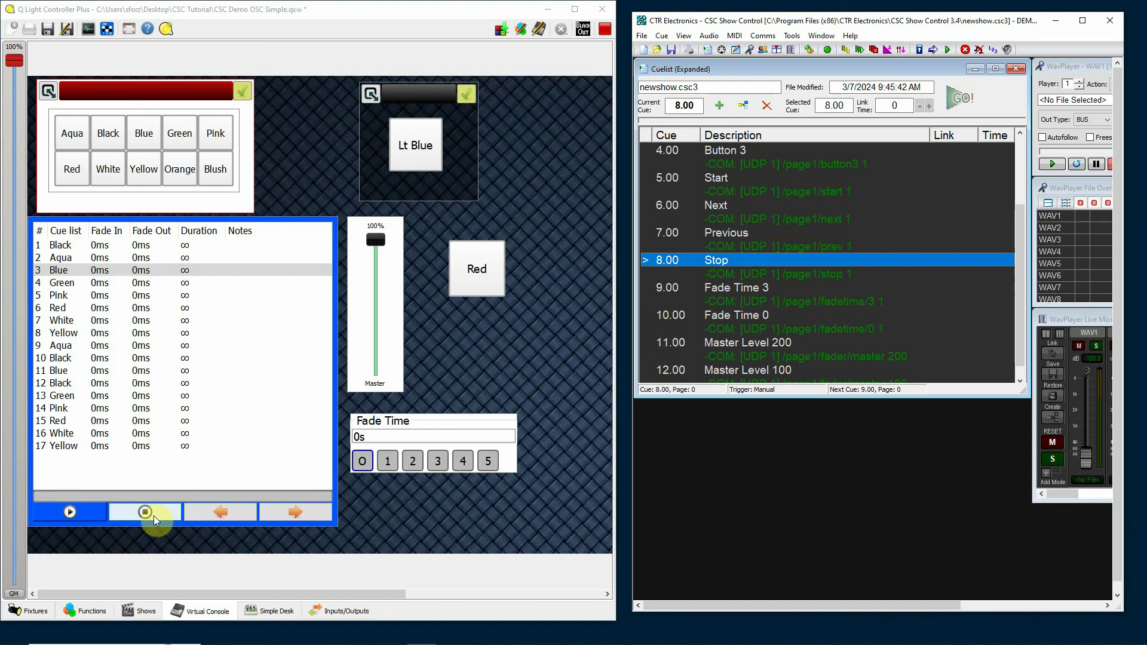
click(152, 512)
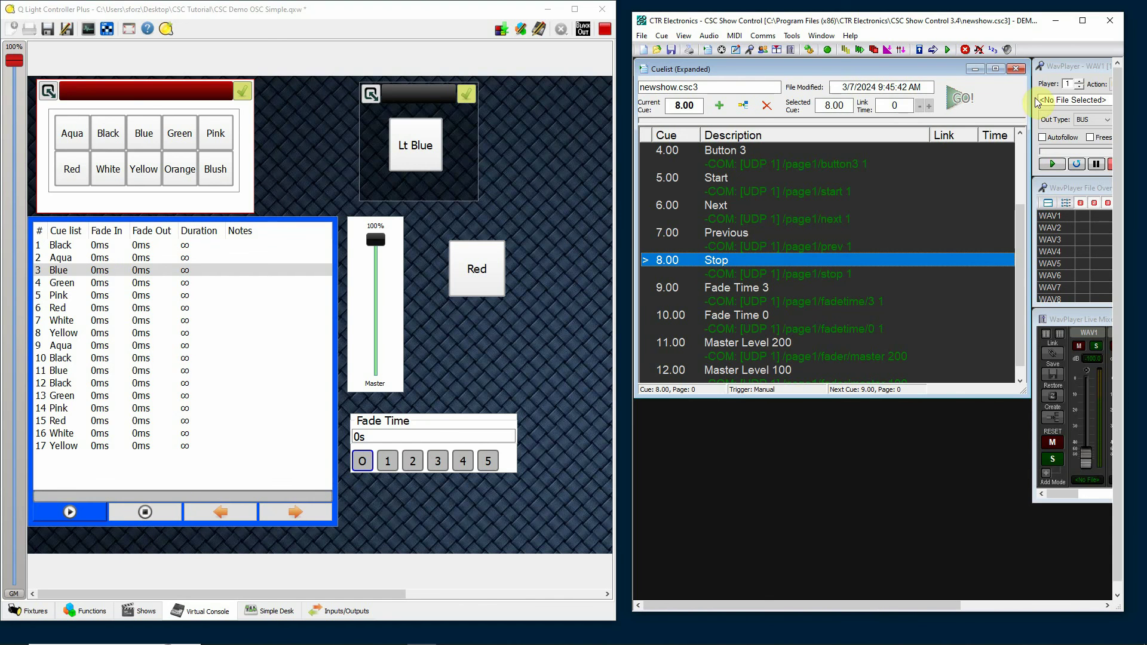
click(956, 103)
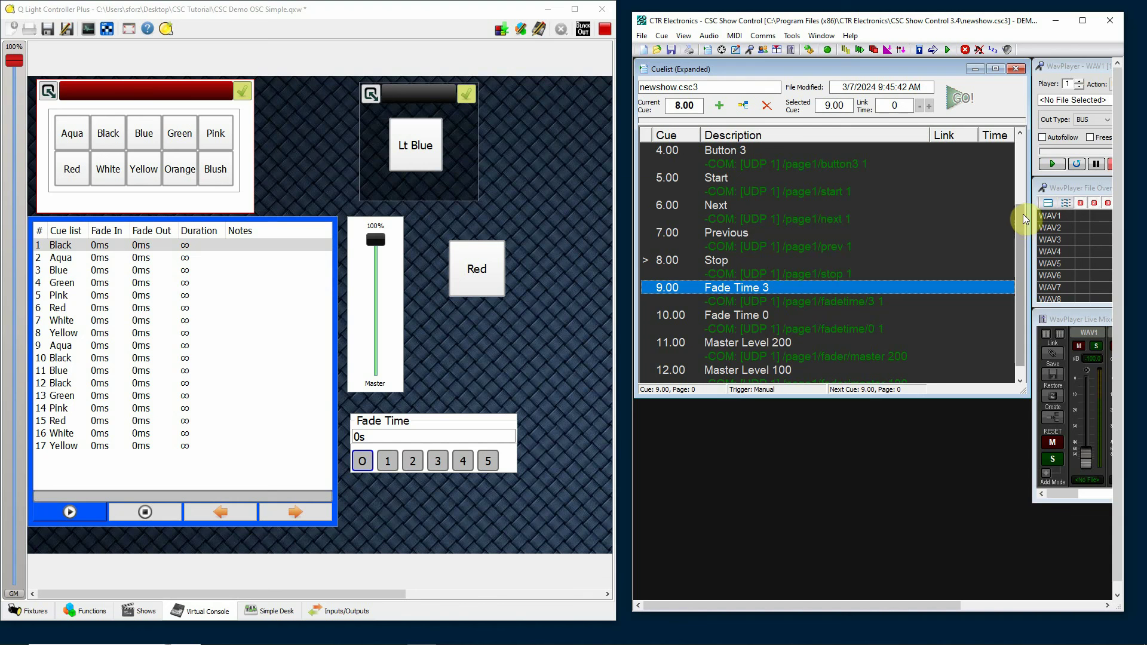
- Fire cue 1.00 (Button 4) and reopen the fixture monitor in Q Light Controller Plus, placed below the color buttons
scroll(1017, 225, up, 4)
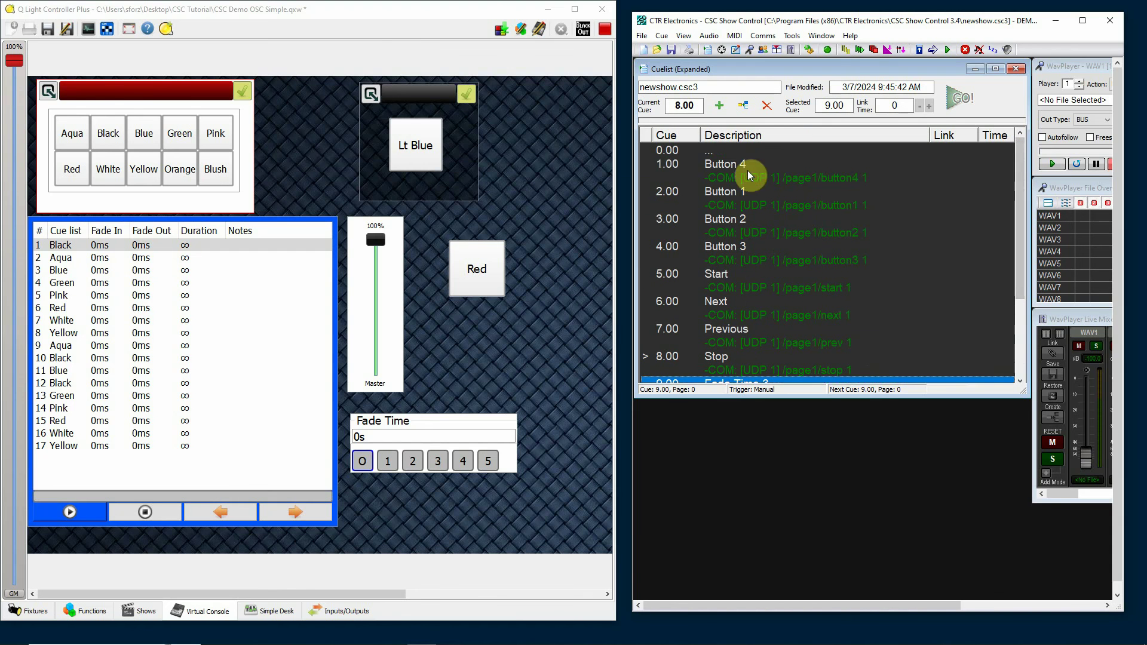
click(747, 170)
click(962, 100)
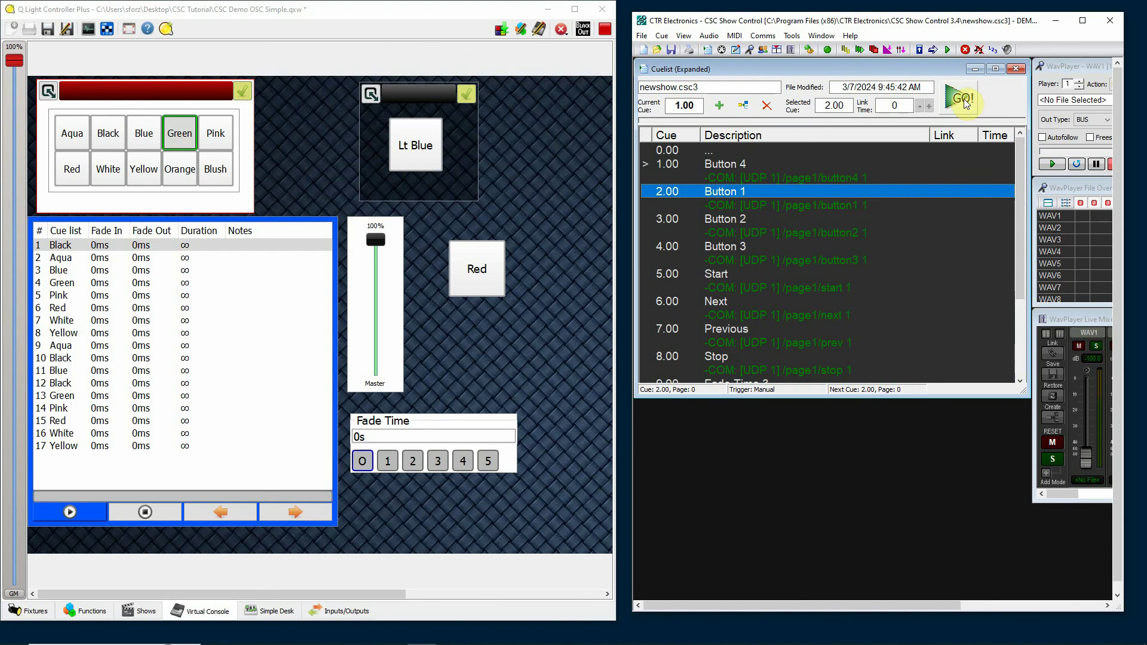
click(89, 29)
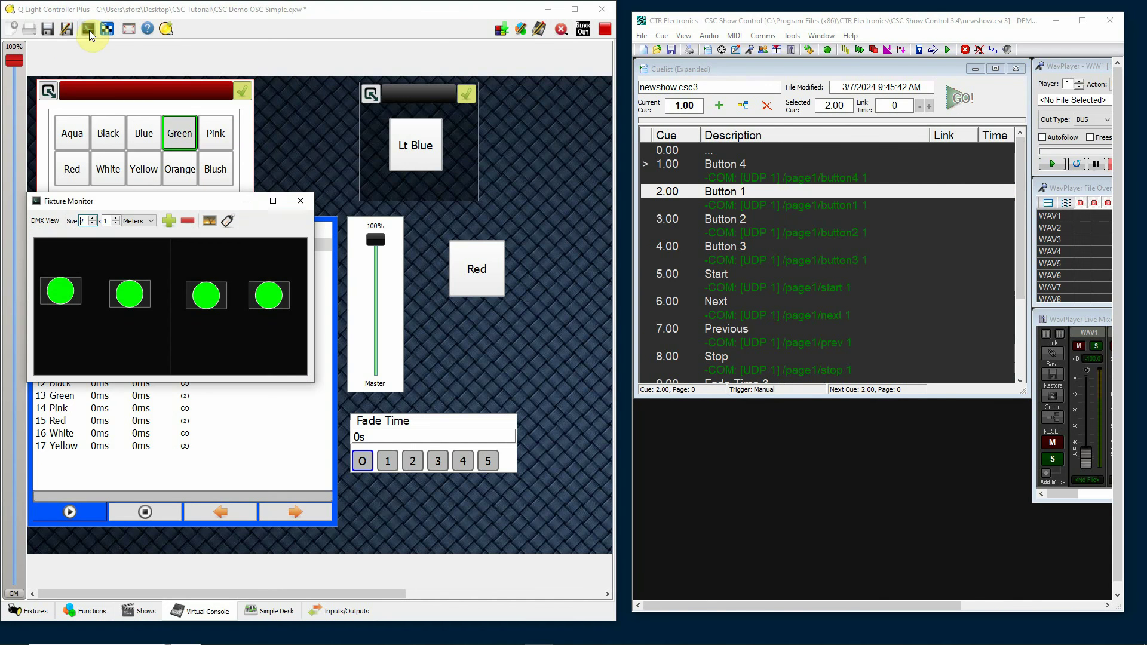
drag(213, 207, 230, 276)
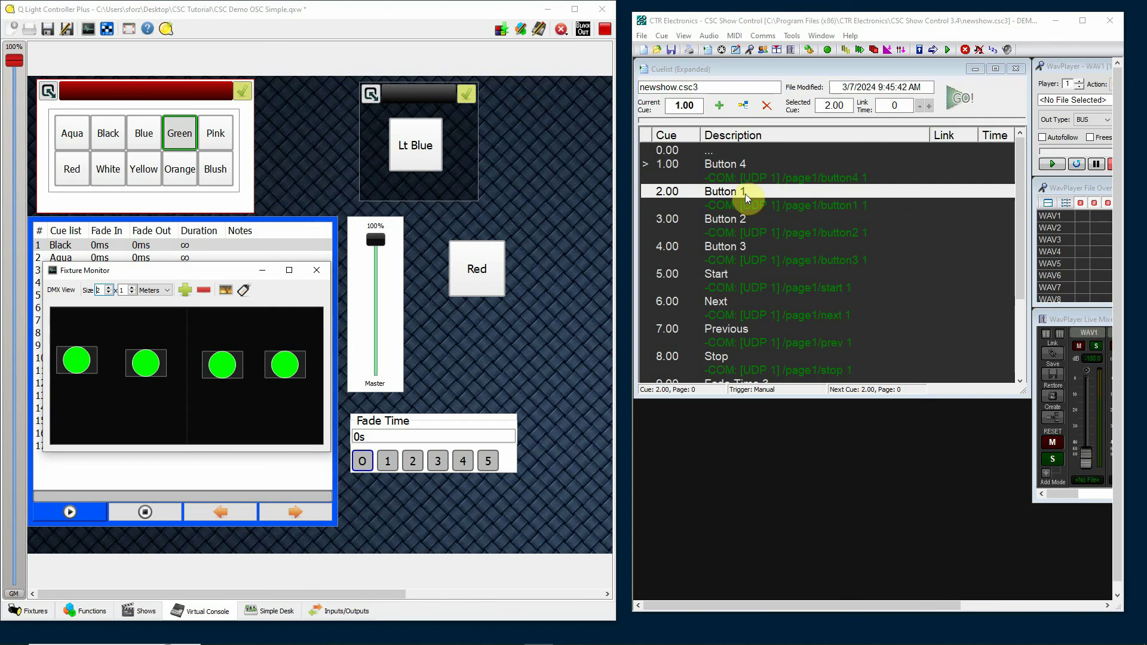
- Fire cue 2.00 (Button 1), and activate the Green and Aqua buttons directly in the Q Light Controller Plus virtual console
click(964, 100)
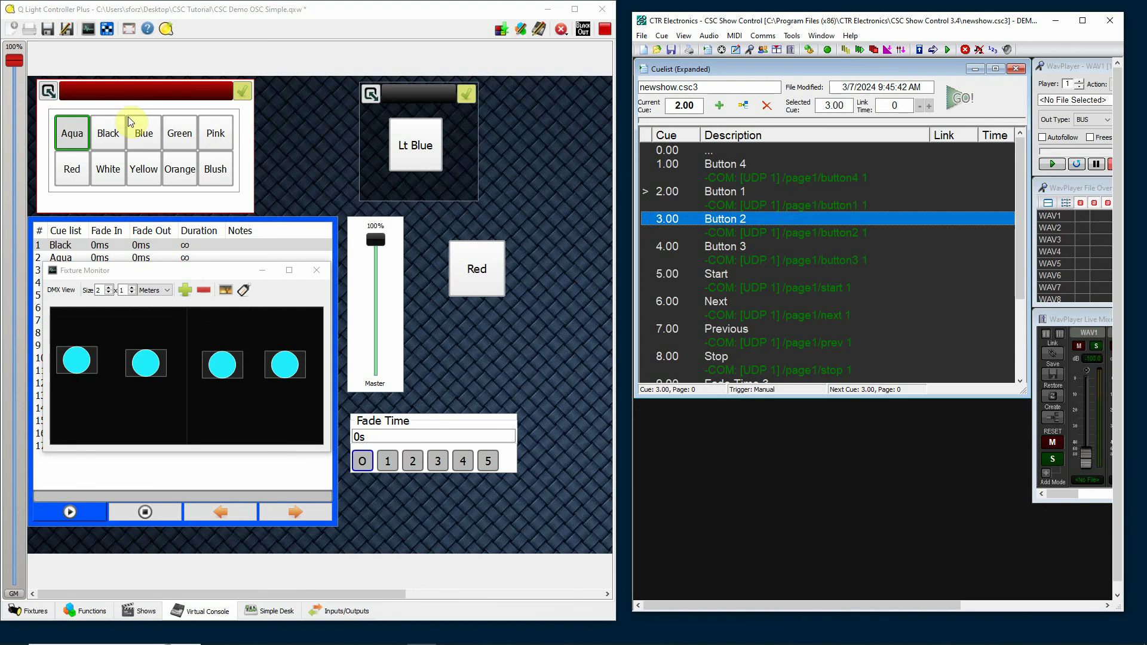
click(186, 137)
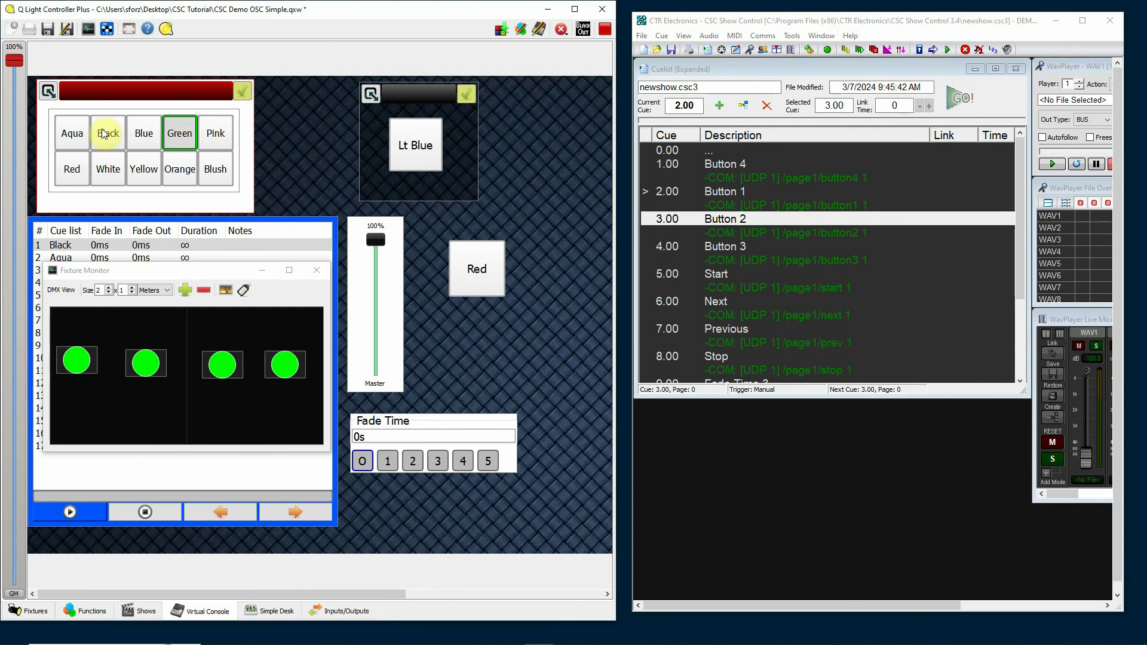
click(71, 134)
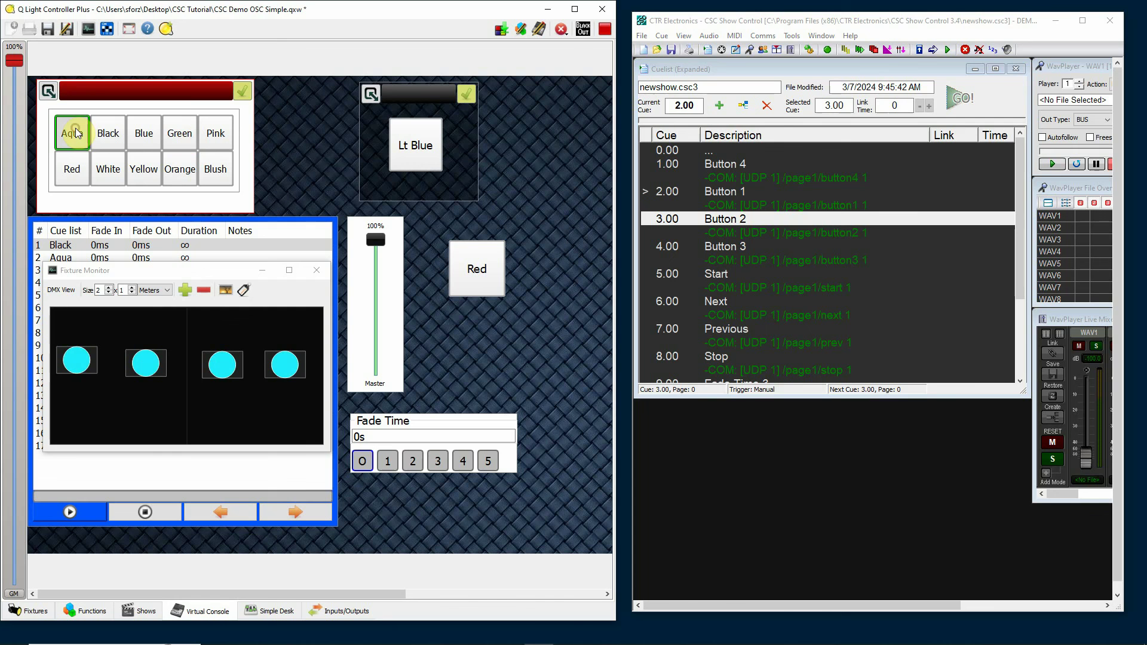
- Set the virtual console's fade time to 3s and activate the Green button followed by the Aqua button
click(439, 461)
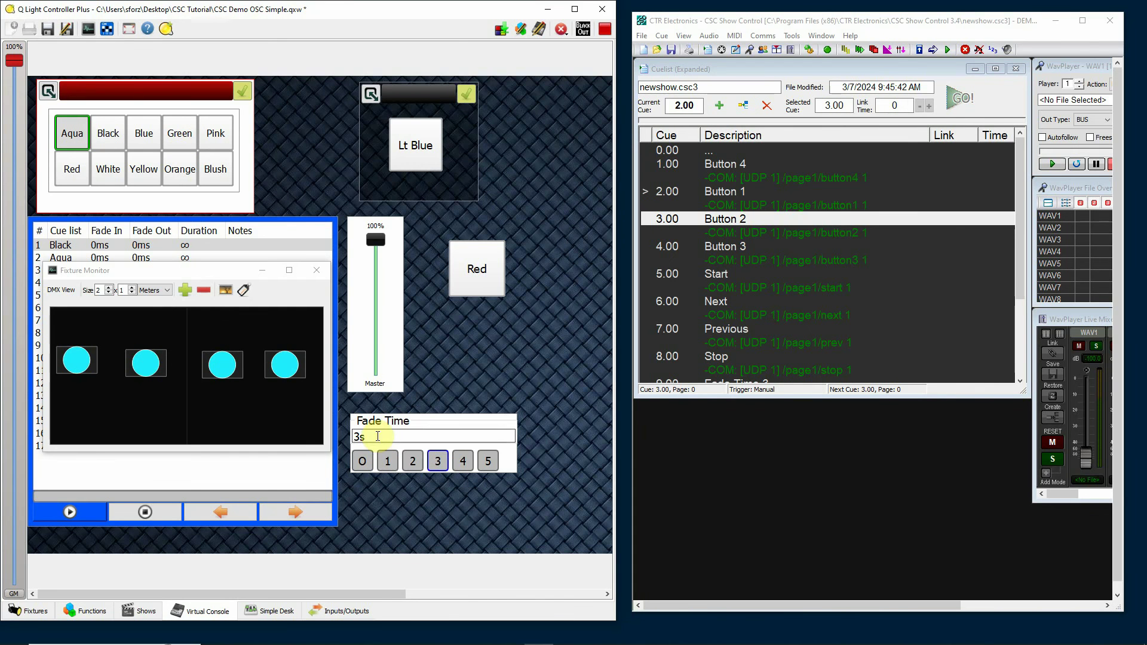
click(178, 134)
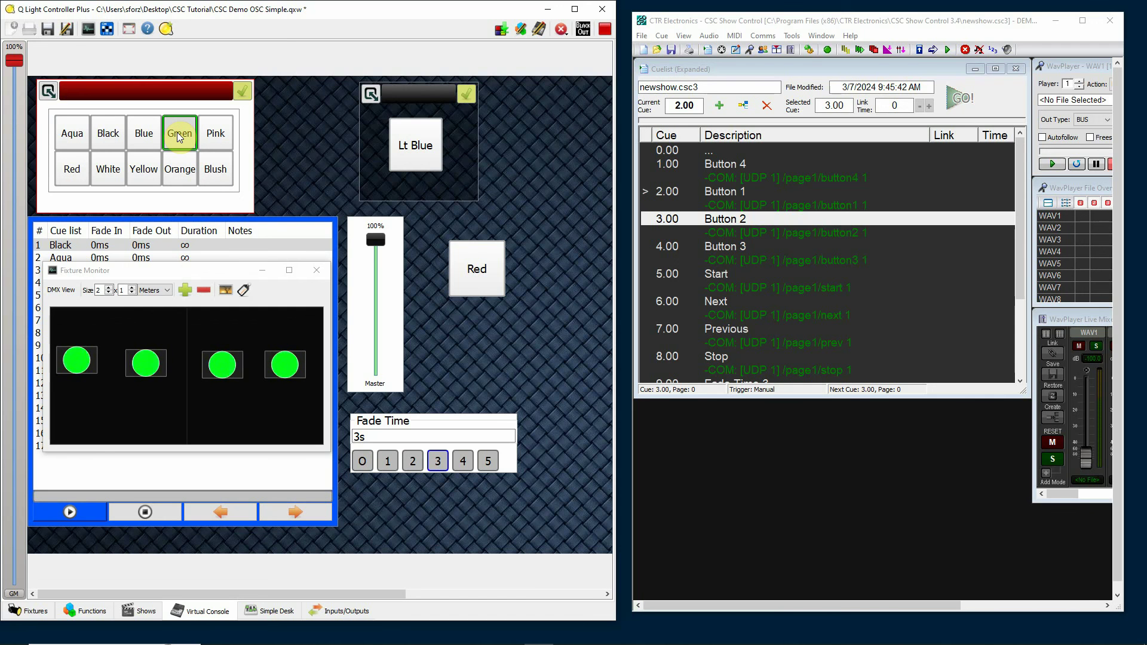
click(70, 138)
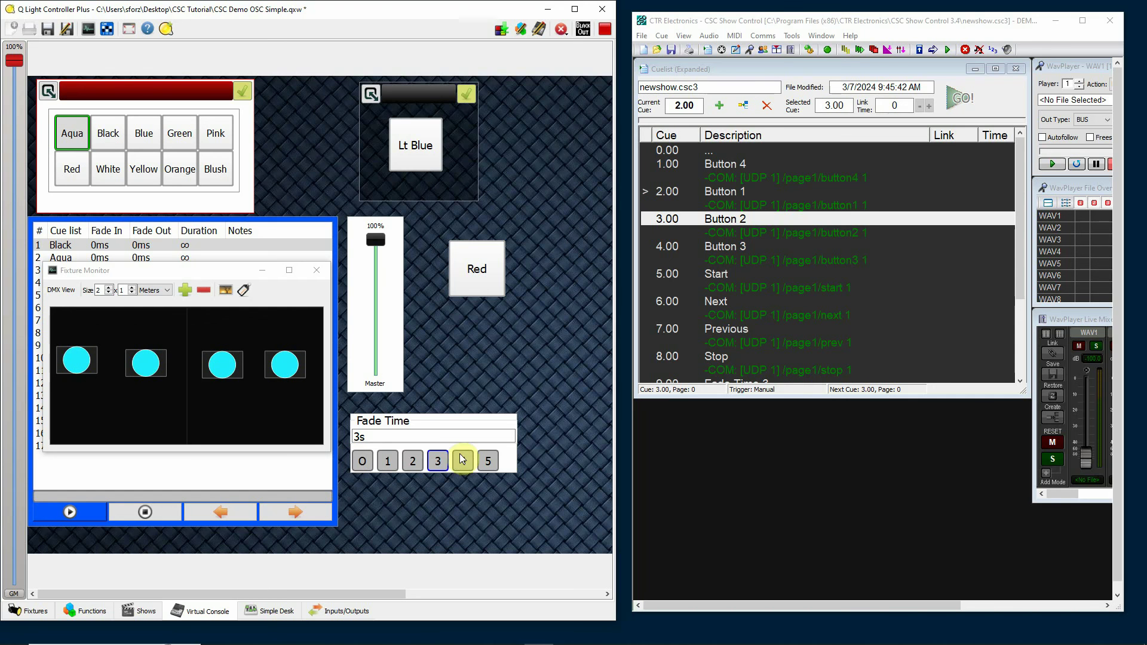
- Reset the virtual console's fade time to 0s and fire cue 9.00 (Fade Time 3) in the CSC cue list
scroll(956, 308, down, 5)
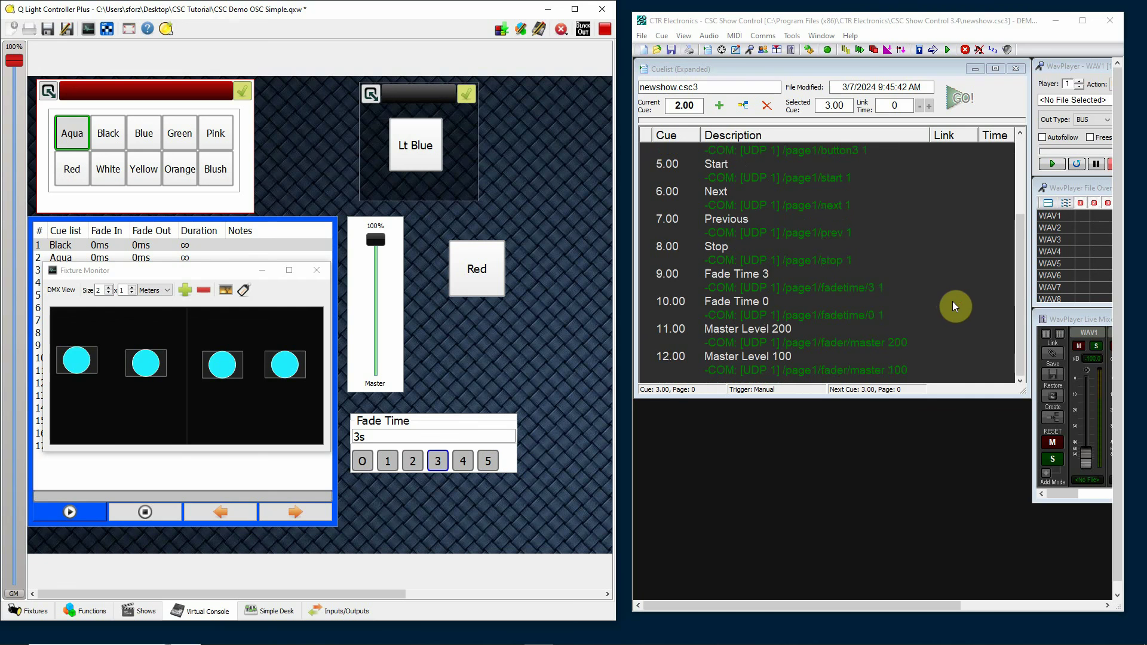
scroll(948, 298, up, 2)
scroll(936, 296, down, 1)
click(362, 461)
click(751, 278)
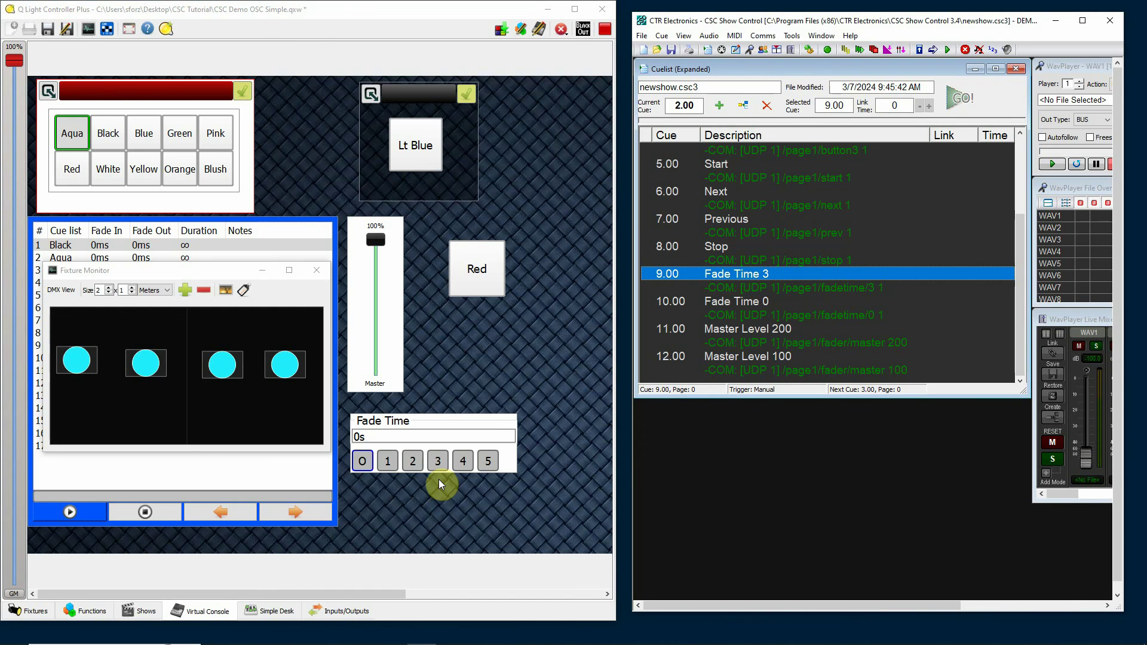
click(955, 106)
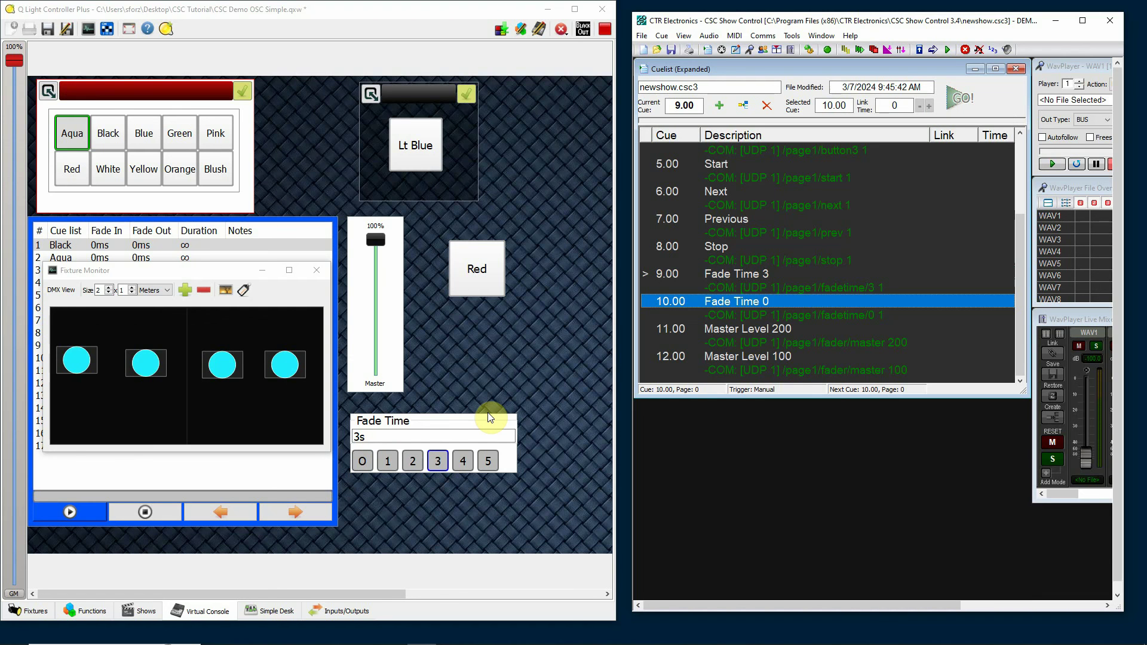
- Fire cue 1.00 (Button 4) to test the Green button with the 3-second fade
click(1016, 151)
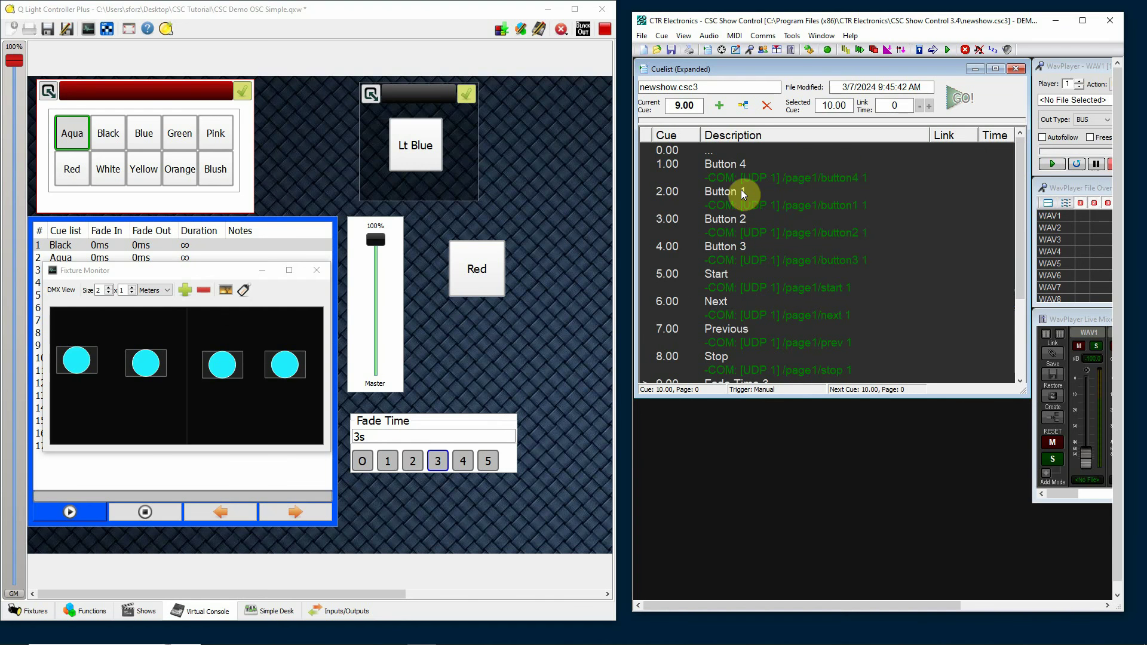
click(725, 163)
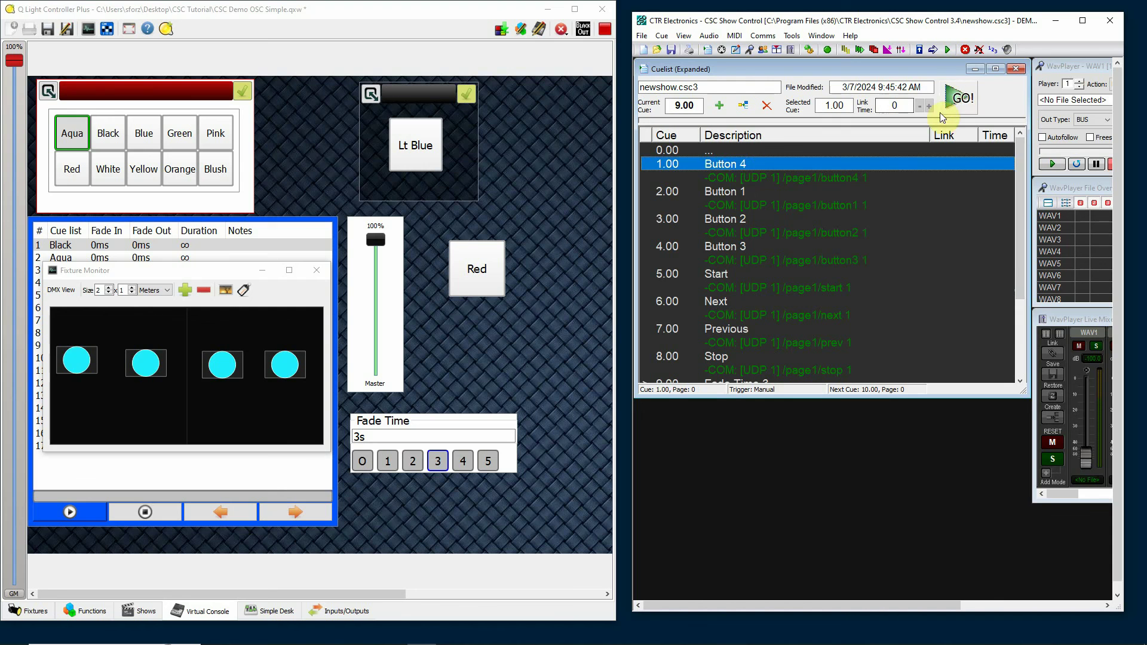
click(951, 99)
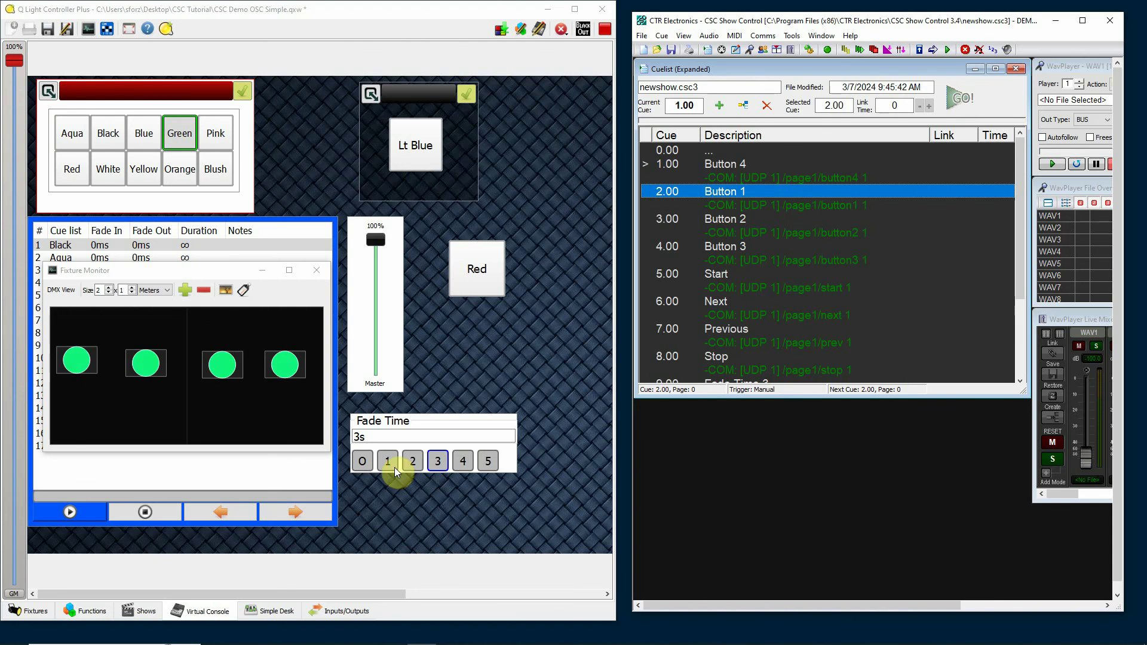
- Fire cue 10.00 (Fade Time 0), followed by cue 2.00 (Button 1) to test an instant color change
scroll(934, 286, down, 3)
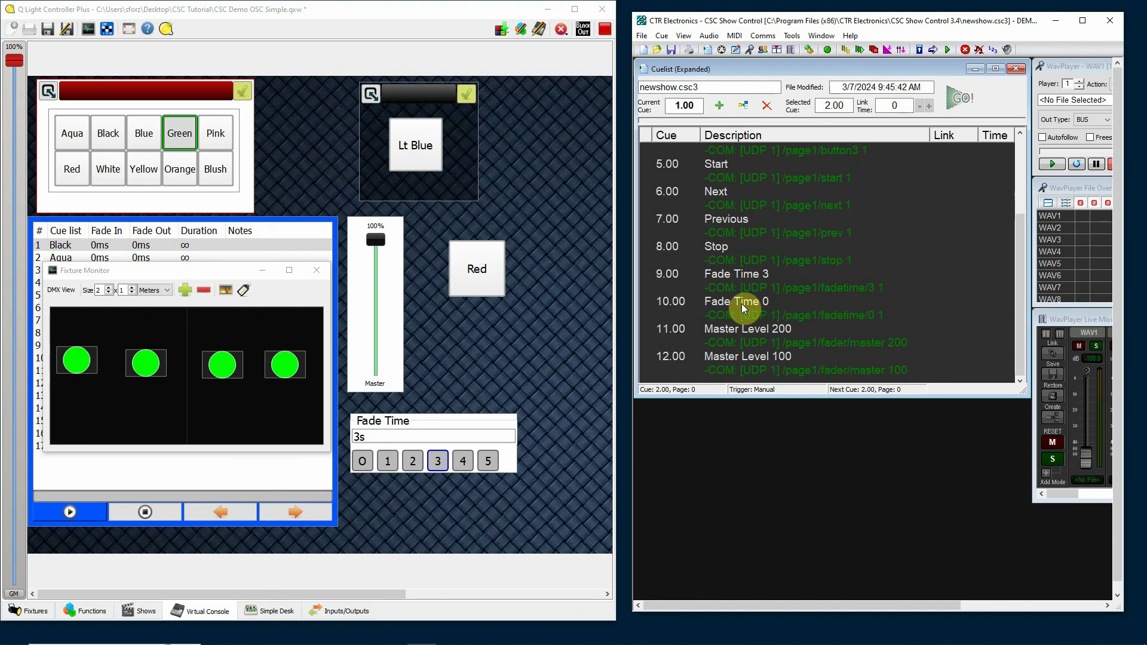
click(735, 300)
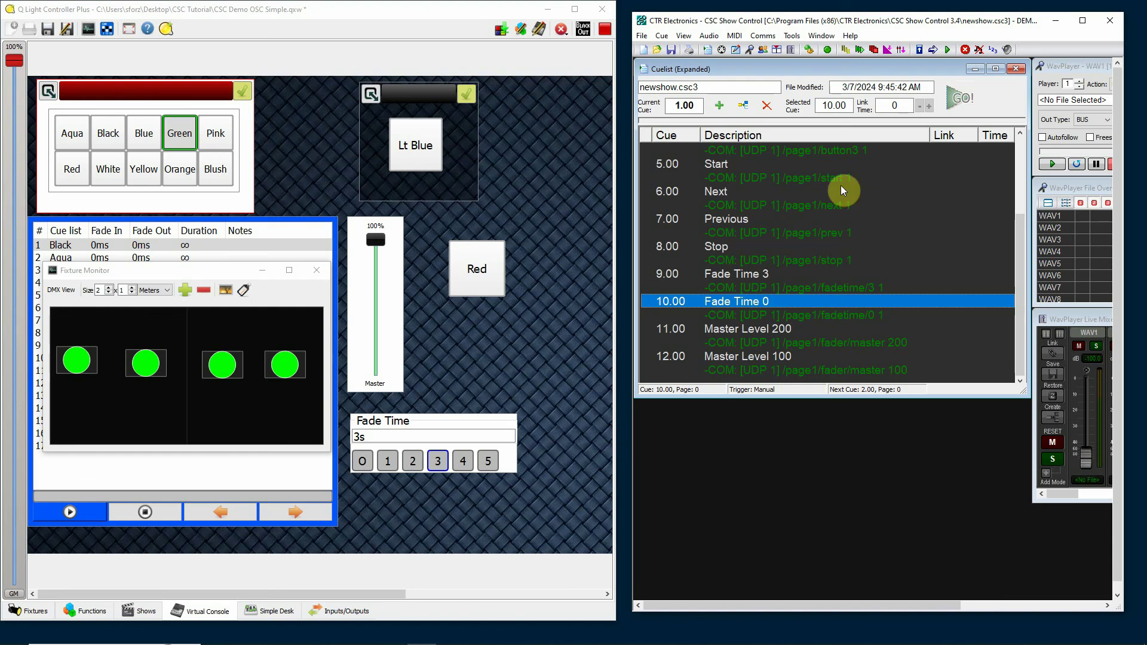
click(963, 104)
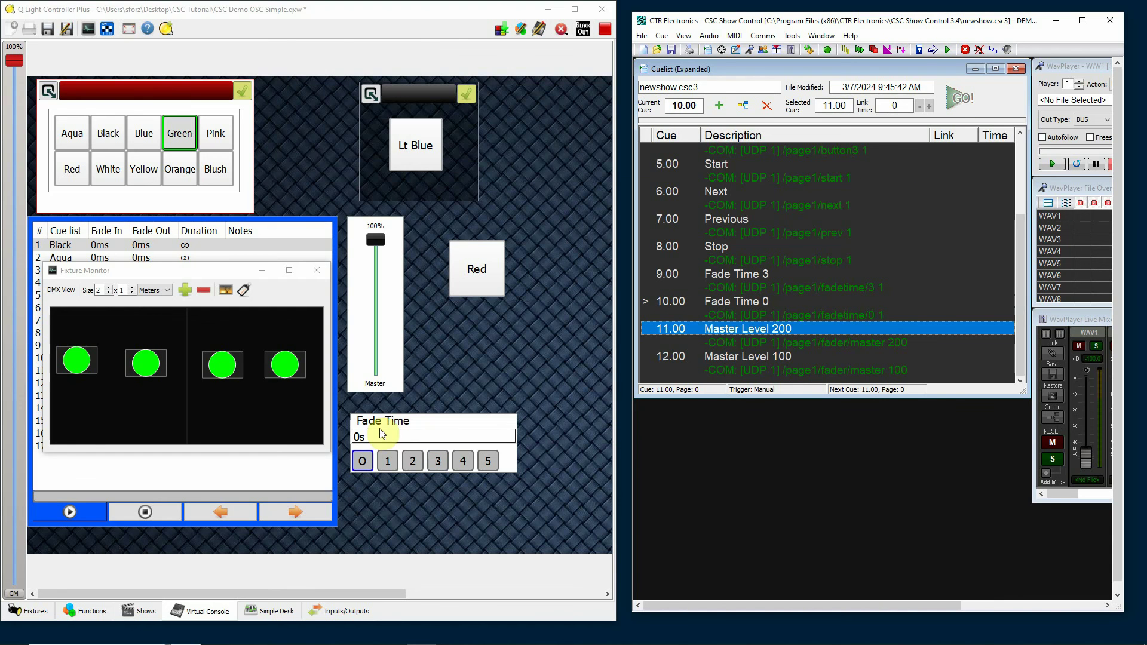
click(1020, 146)
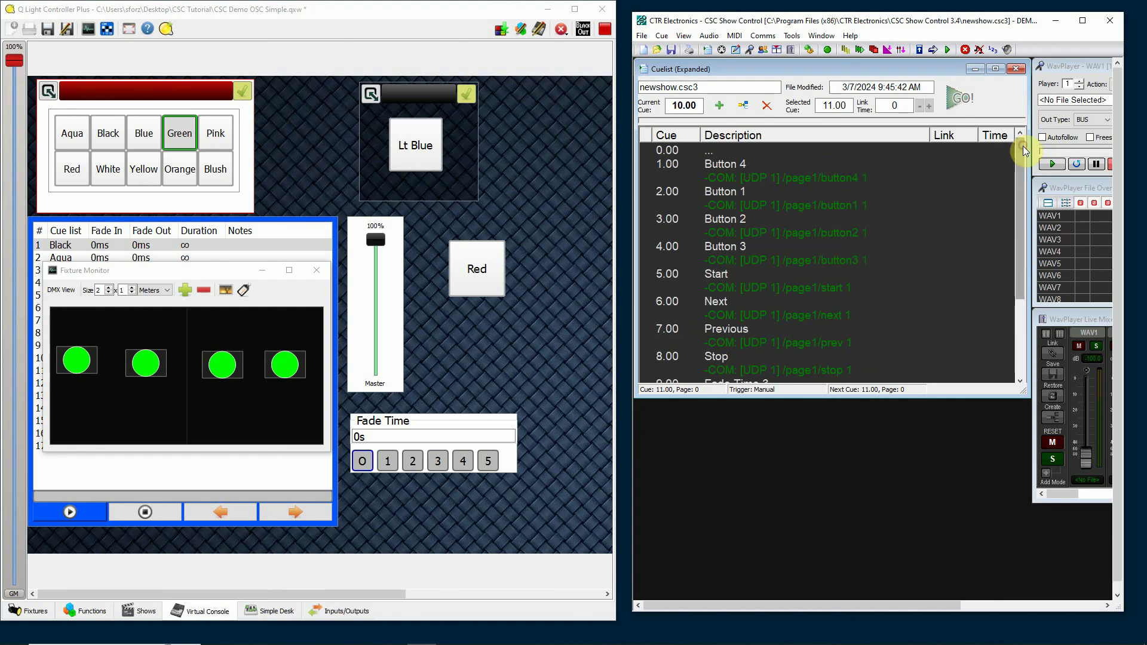
click(729, 190)
click(962, 102)
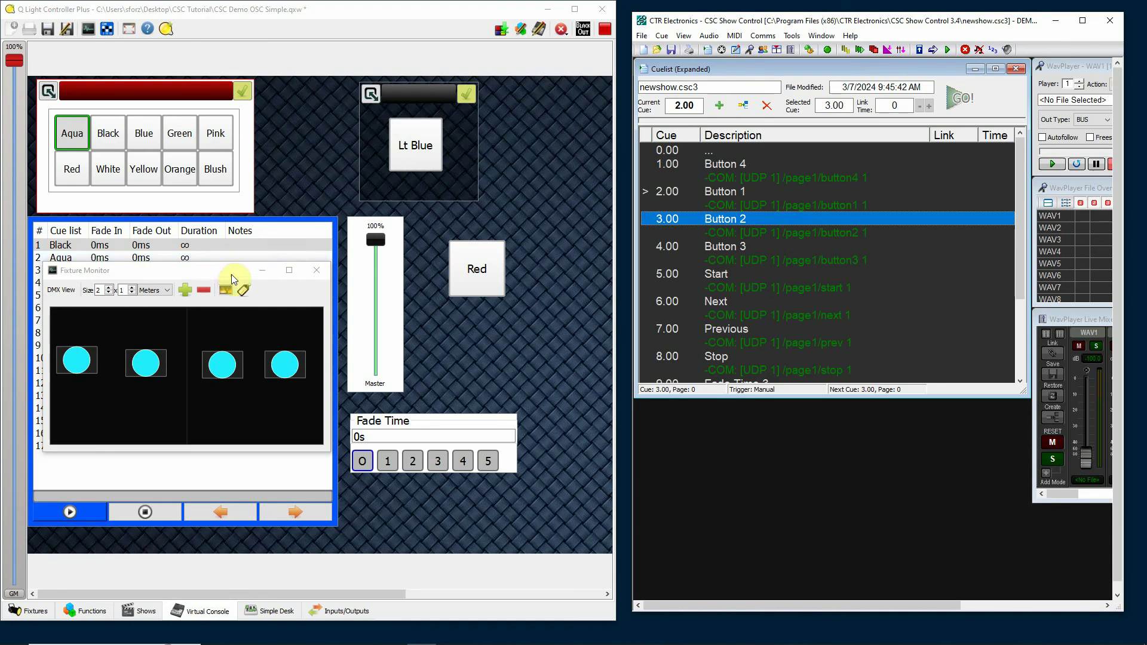
- Move the fixture monitor up over the color buttons' lower edge, dim the lights with the Master fader, and return it to 100%
drag(233, 274, 224, 209)
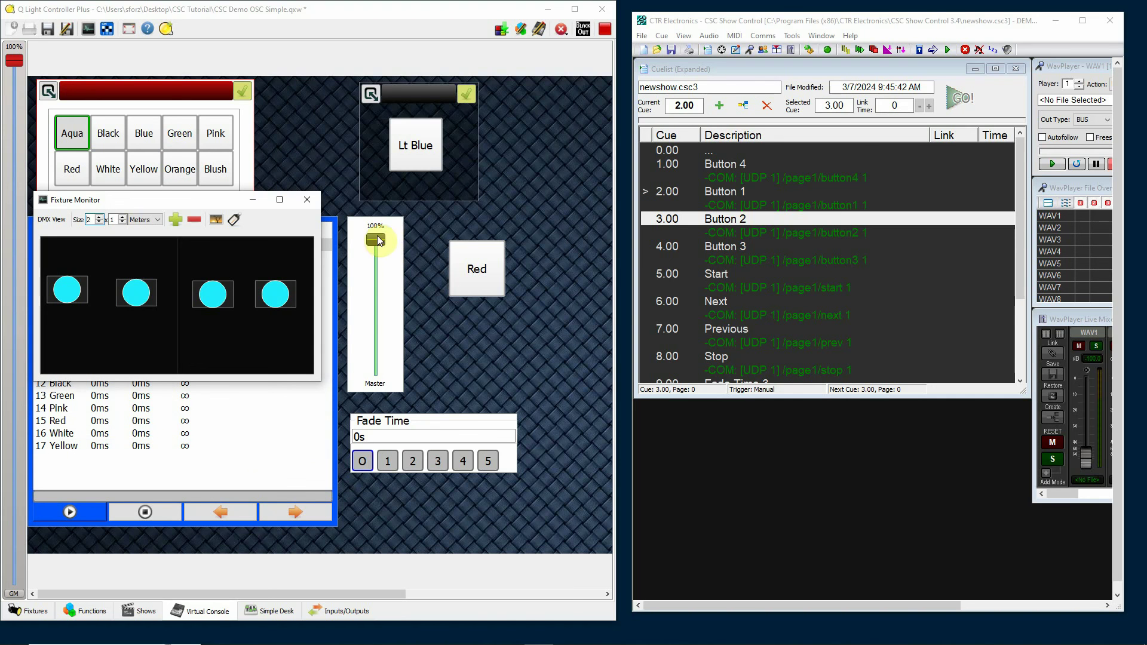
drag(384, 248, 381, 281)
scroll(380, 281, down, 10)
scroll(381, 281, up, 15)
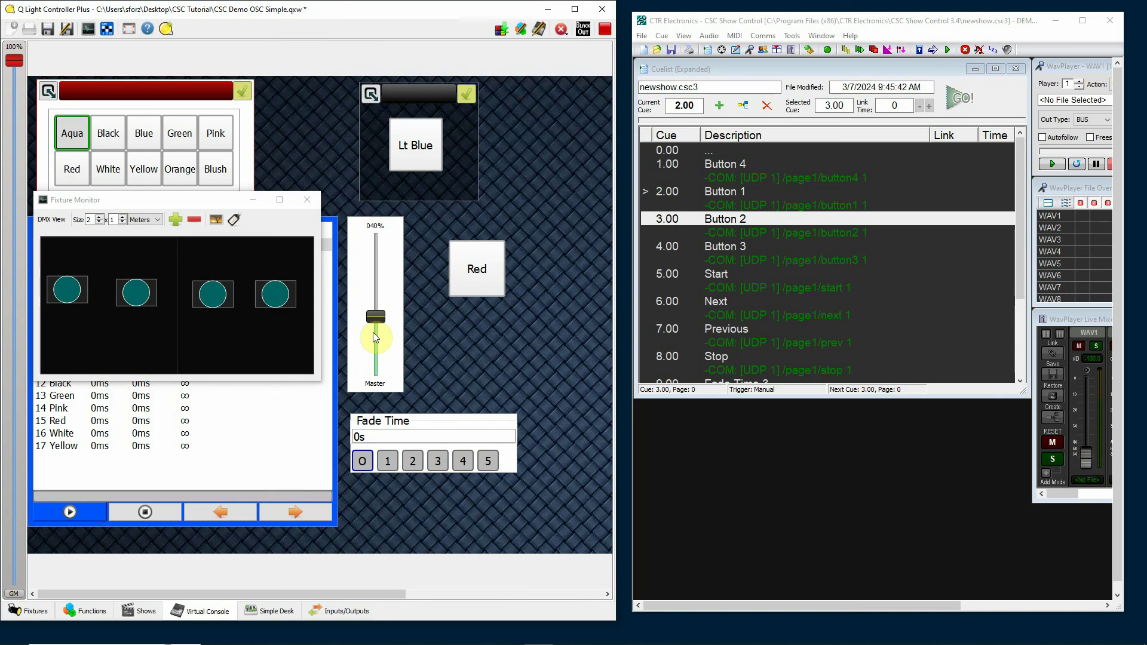
scroll(381, 281, up, 5)
mouse_move(377, 238)
mouse_down()
mouse_move(385, 338)
mouse_move(375, 229)
mouse_up()
click(671, 225)
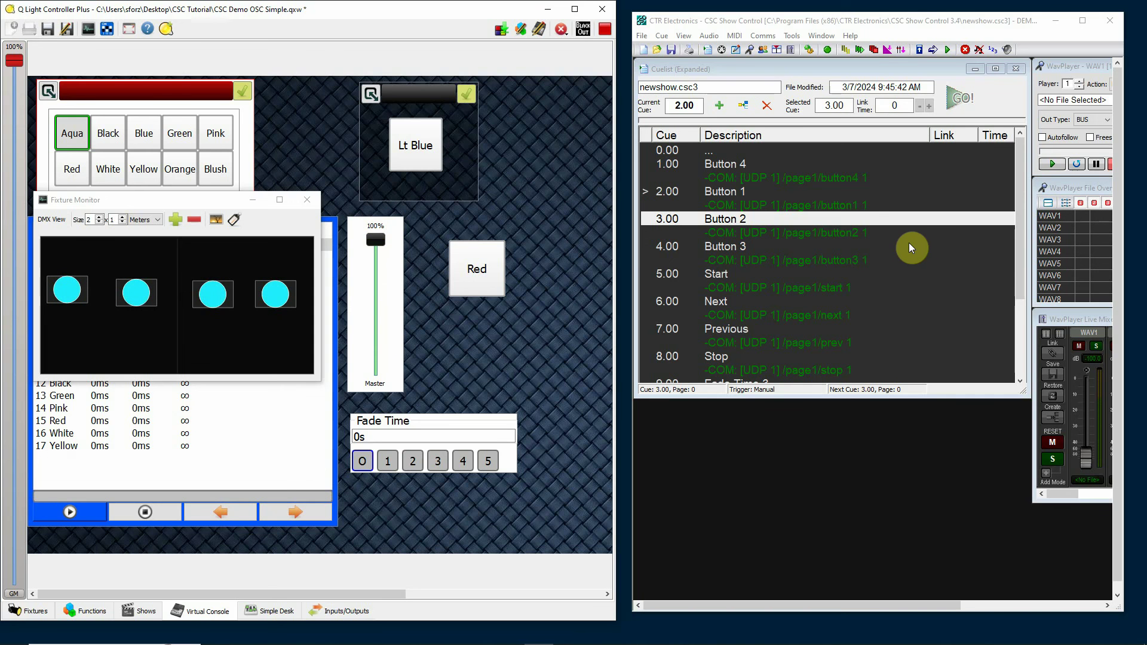
- Open the network command of cue 11.00 (Master Level 200) and test its OSC message /page1/fader/master 200
scroll(807, 353, down, 3)
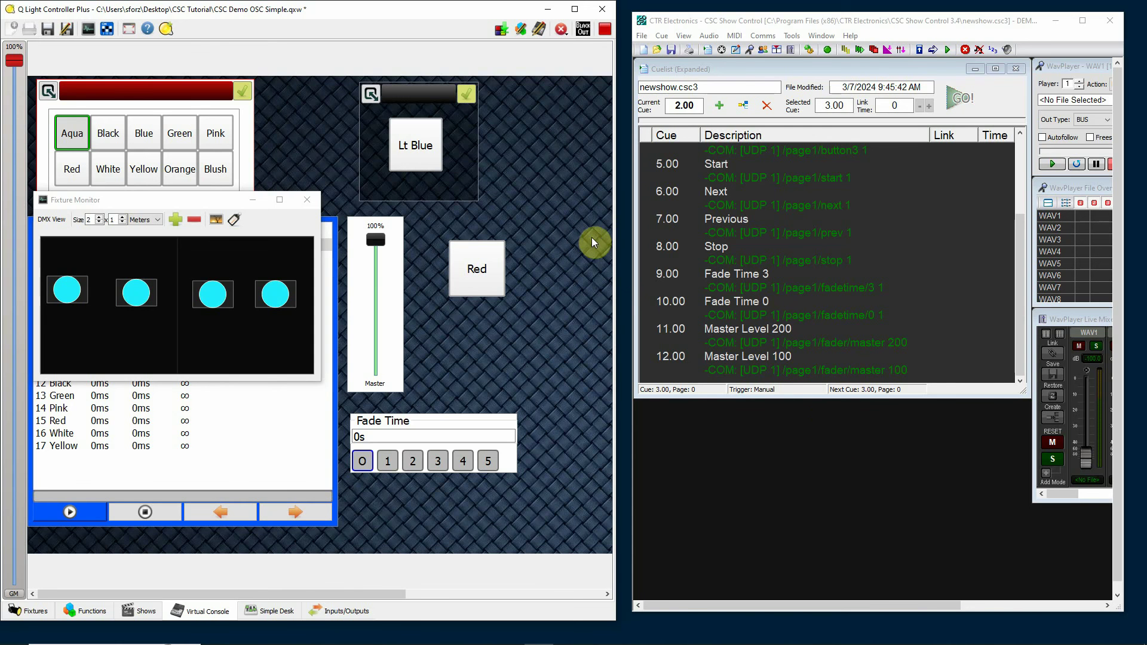
double_click(806, 342)
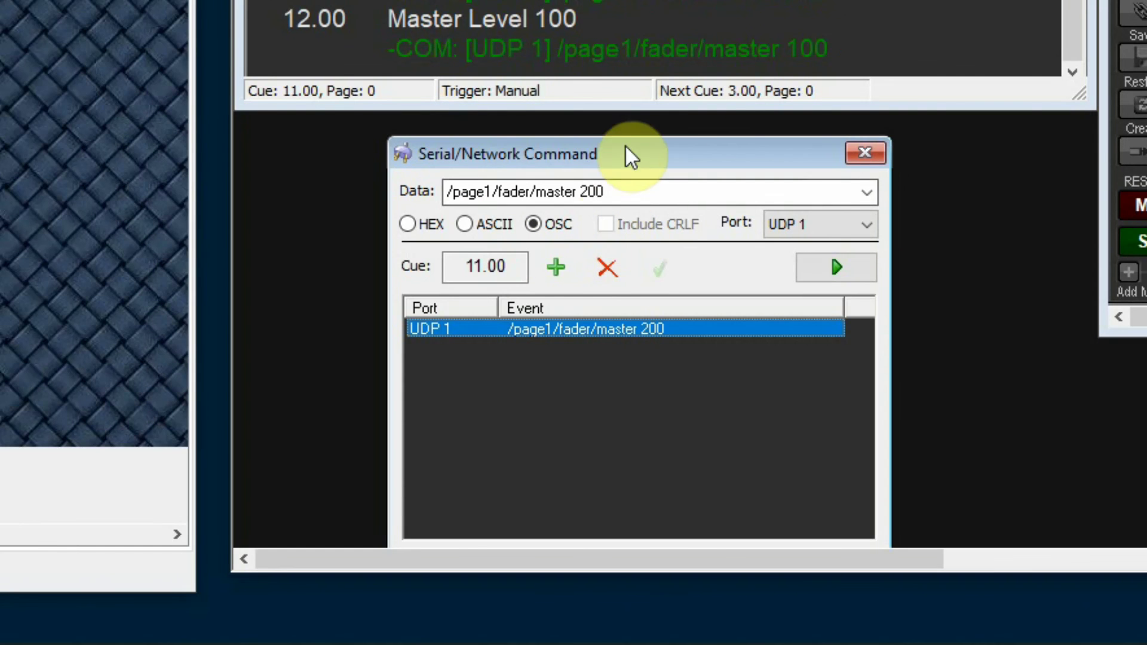
drag(664, 167, 649, 156)
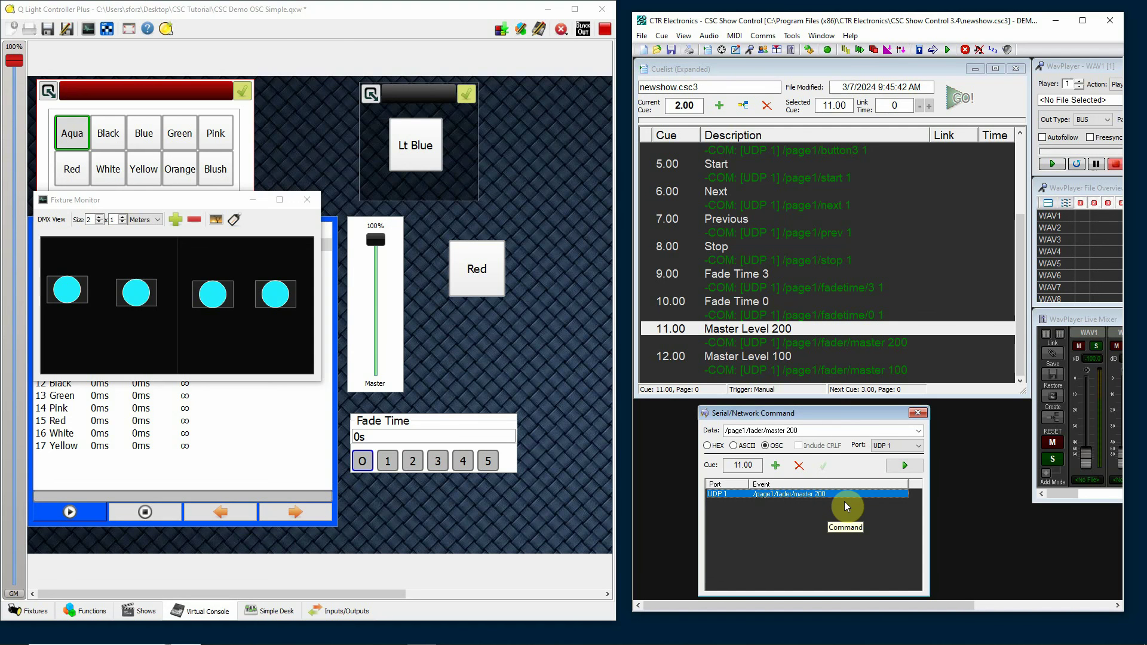
click(906, 466)
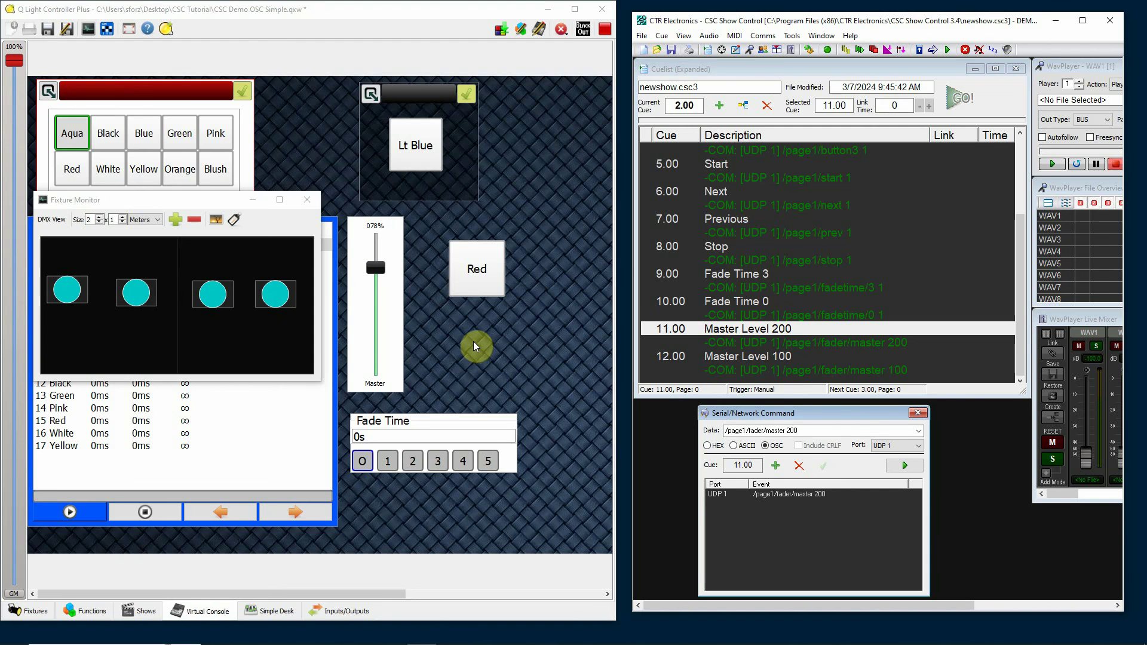
- Change the master fader value in the command data to 100 and test the message
double_click(794, 430)
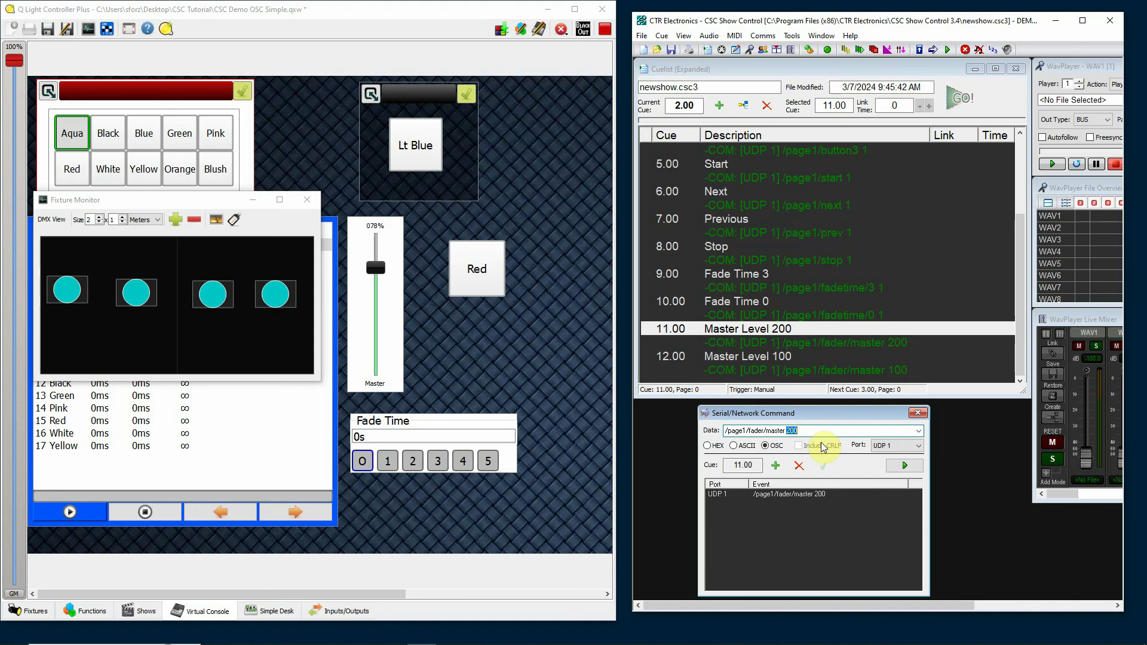
text(100)
click(906, 466)
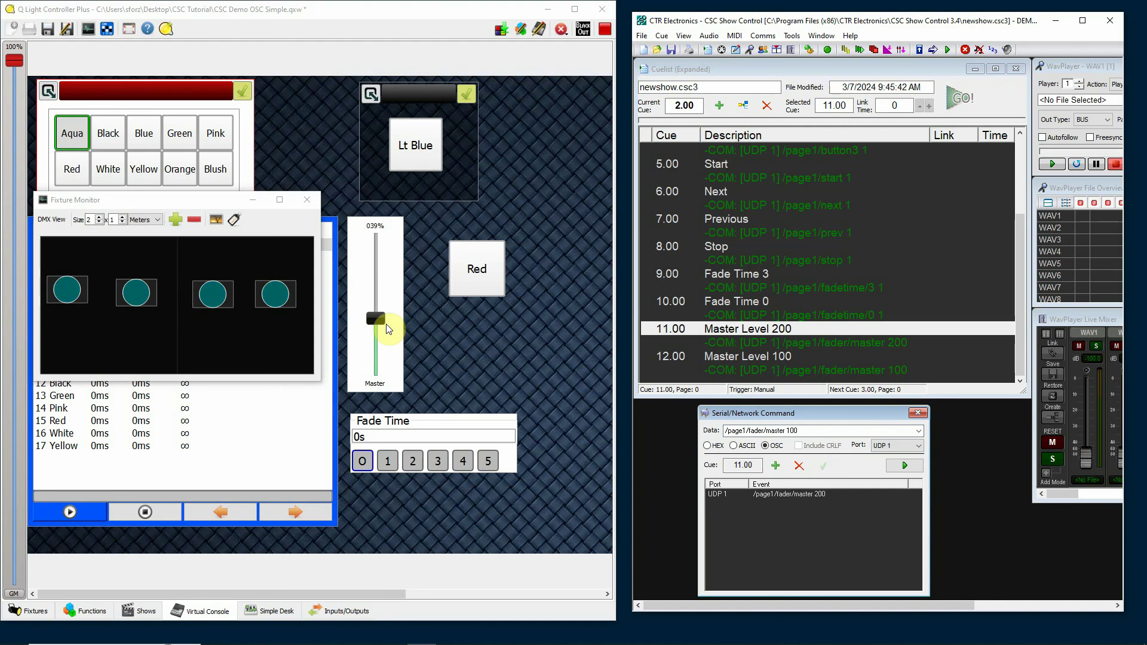
- Change the command data to /page1/fader/master 255 and send it as a test
click(806, 431)
click(806, 431)
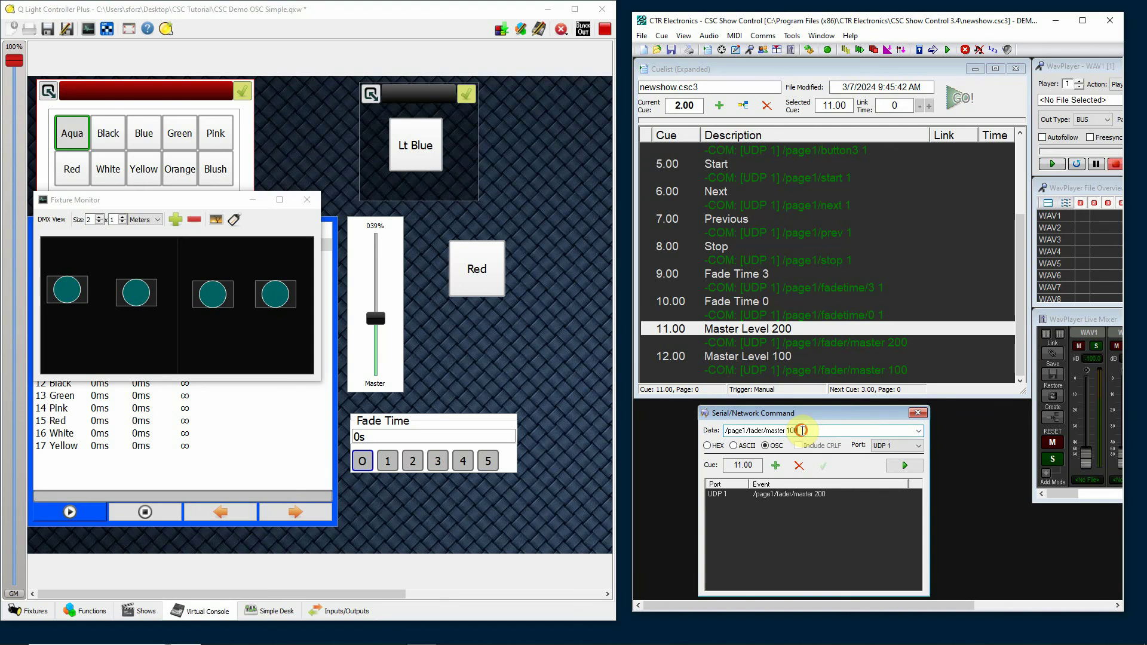
key(BackSpace)
key(BackSpace)
key(BackSpace)
text(25)
click(903, 467)
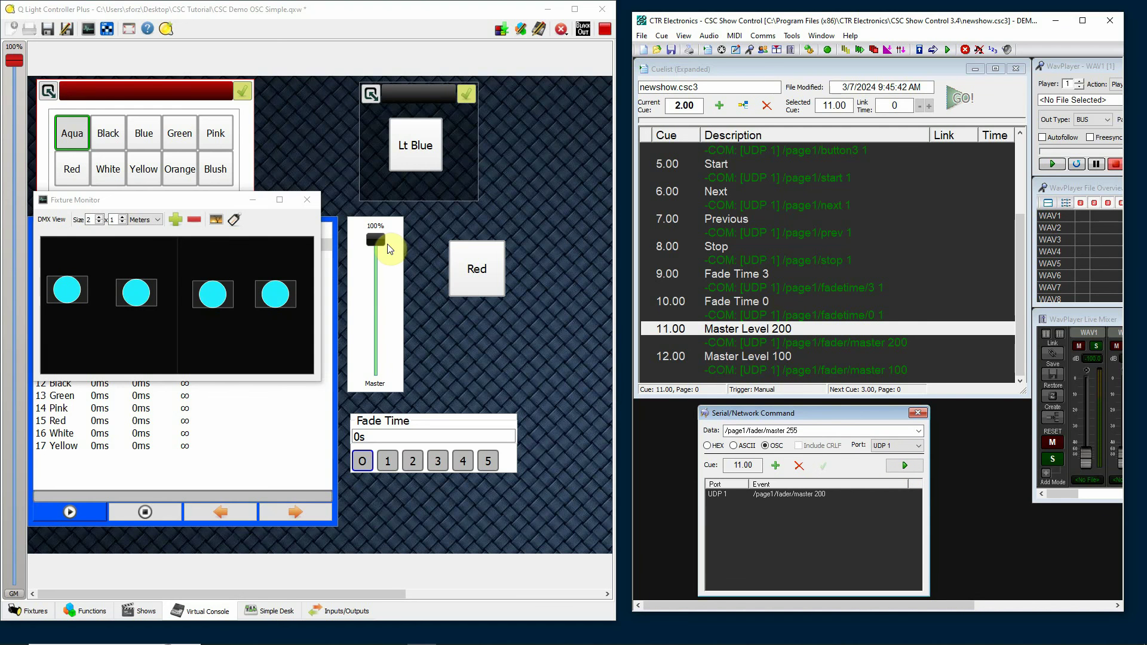
- Replace the master fader value in the command data with the decimal .50 and test the message
click(813, 434)
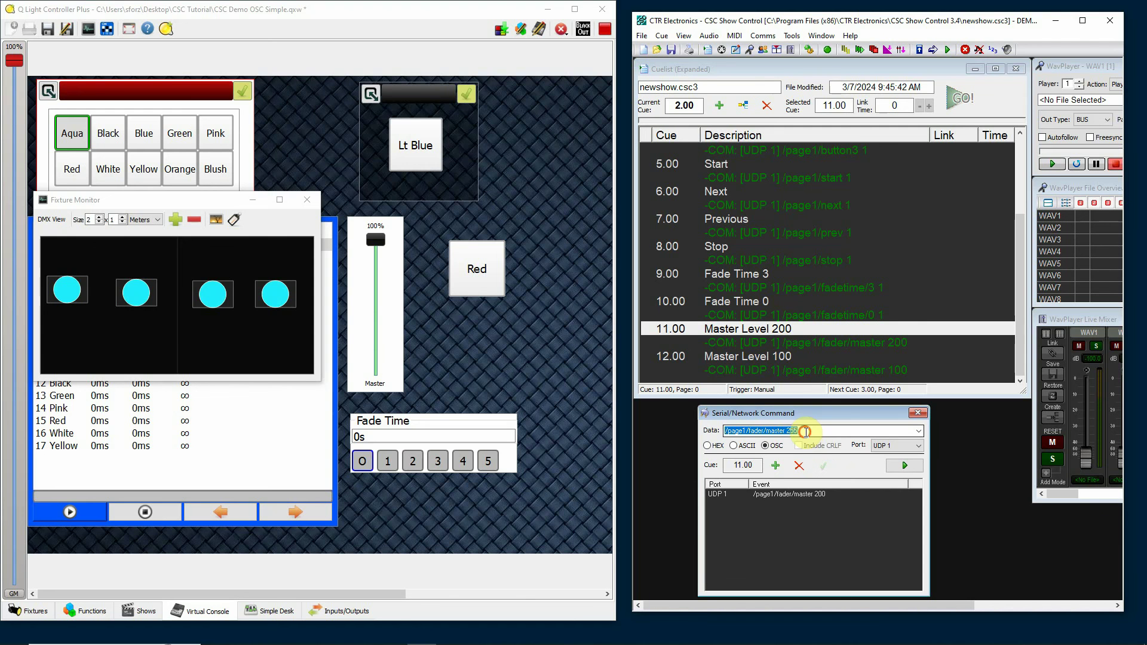
click(813, 434)
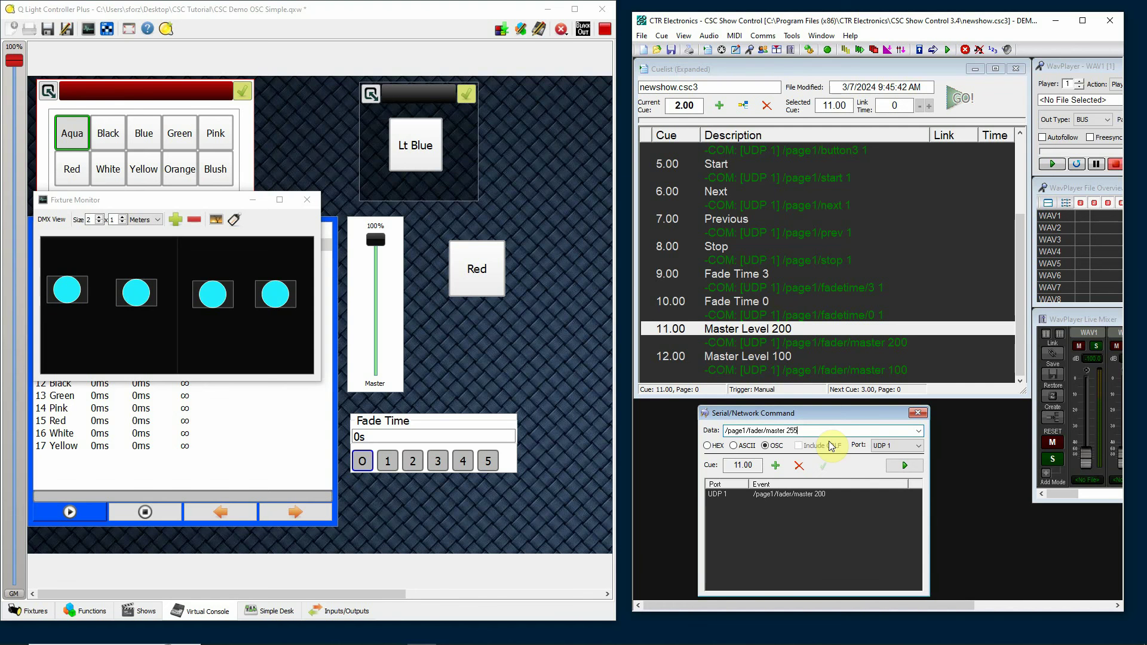
key(BackSpace)
key(BackSpace)
key(BackSpace)
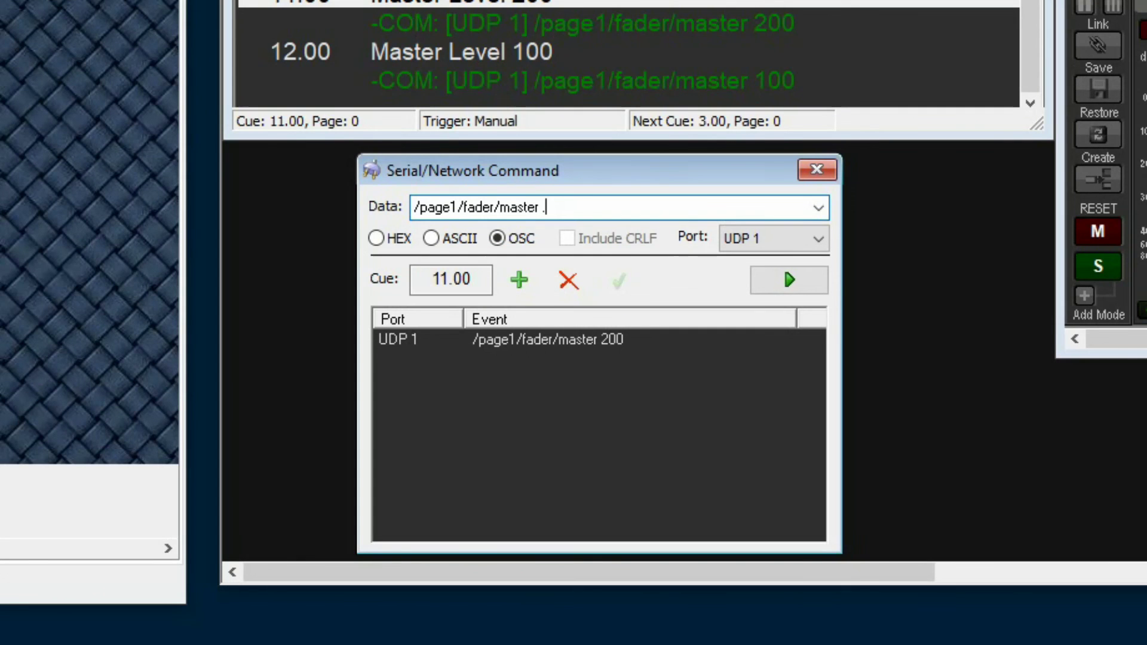
text(.50)
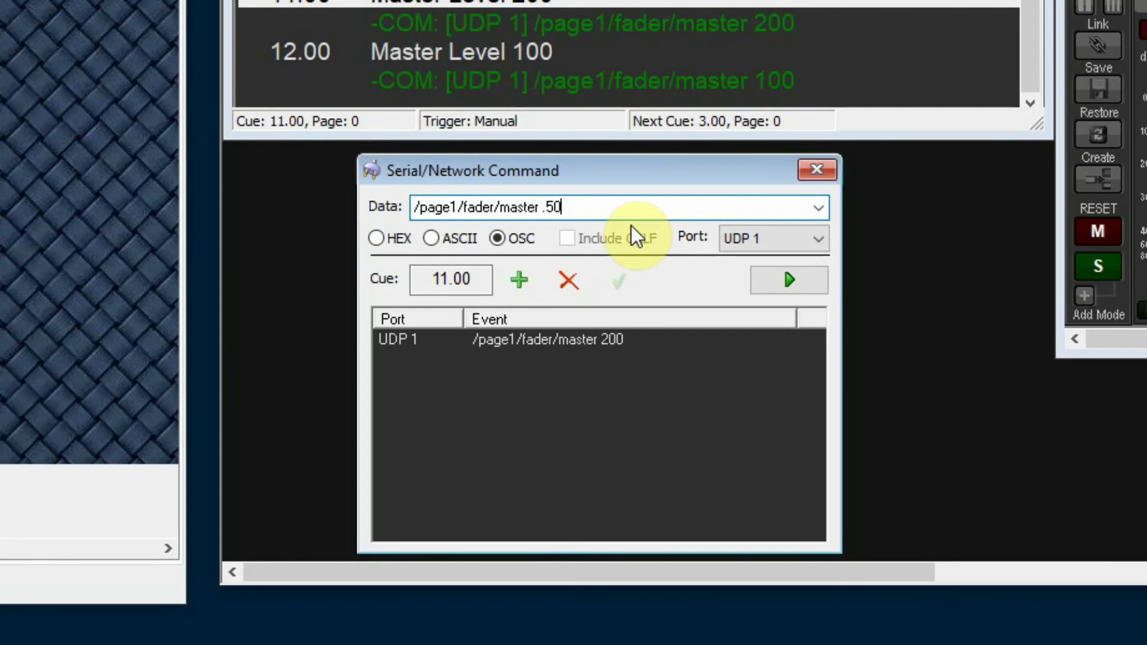
click(792, 280)
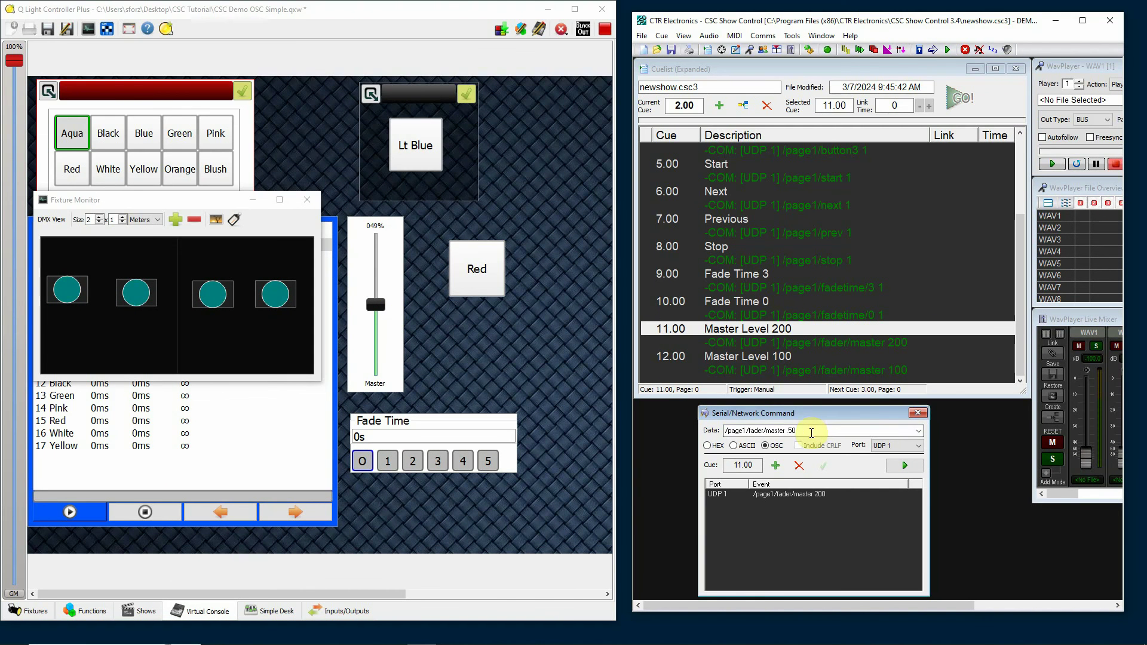
- Set the command data to /page1/fader/master .75 and test the message
click(819, 428)
key(BackSpace)
key(BackSpace)
key(BackSpace)
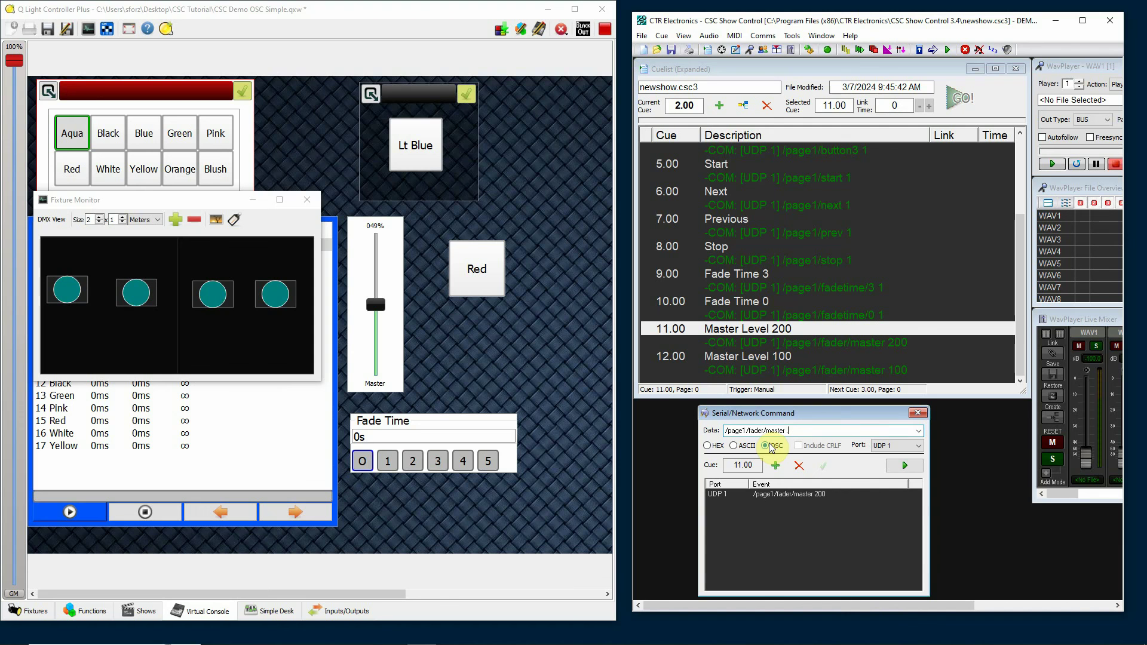
text(.75)
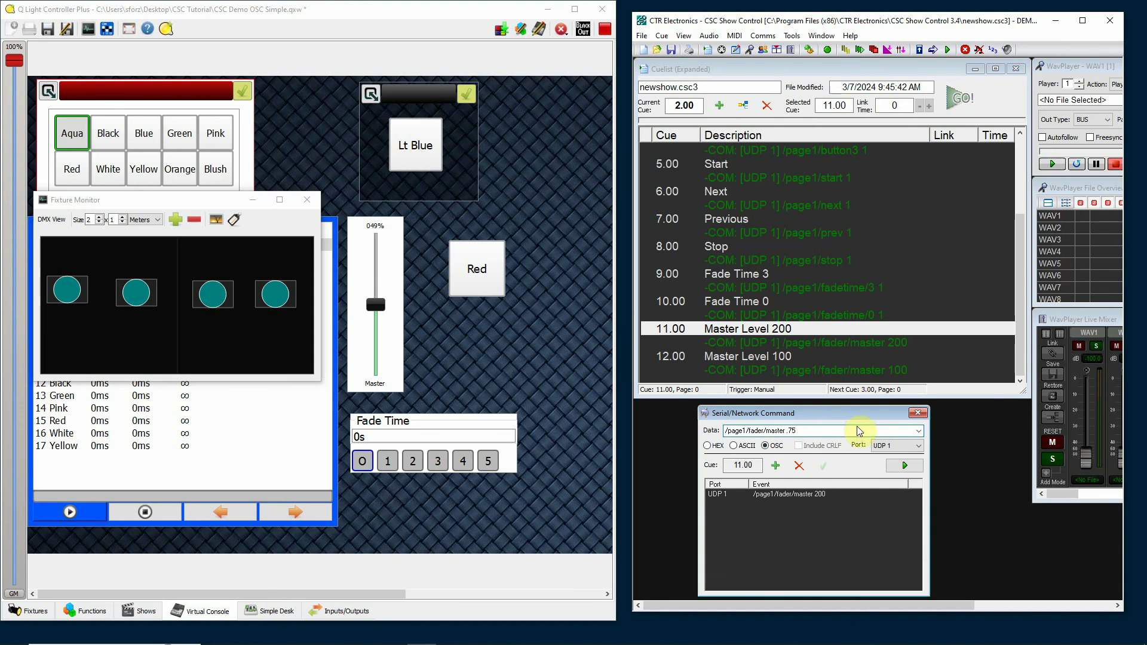
click(904, 466)
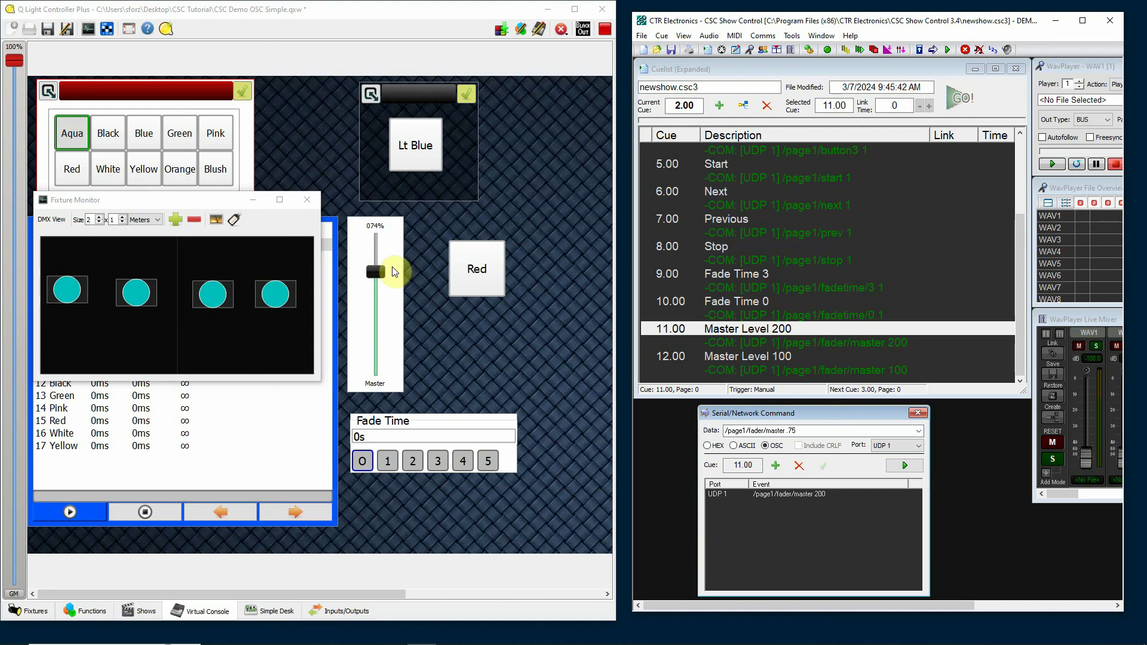
- Set the command data to /page1/fader/master 1.0 and test the message to bring the fader to full
click(803, 432)
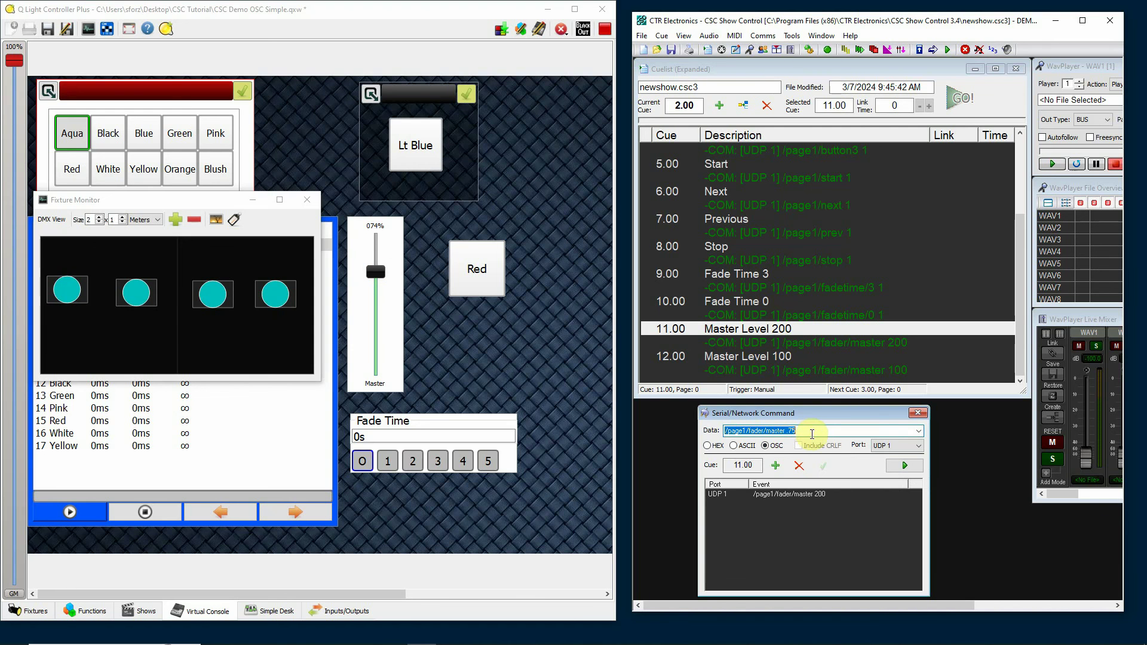
click(794, 431)
key(BackSpace)
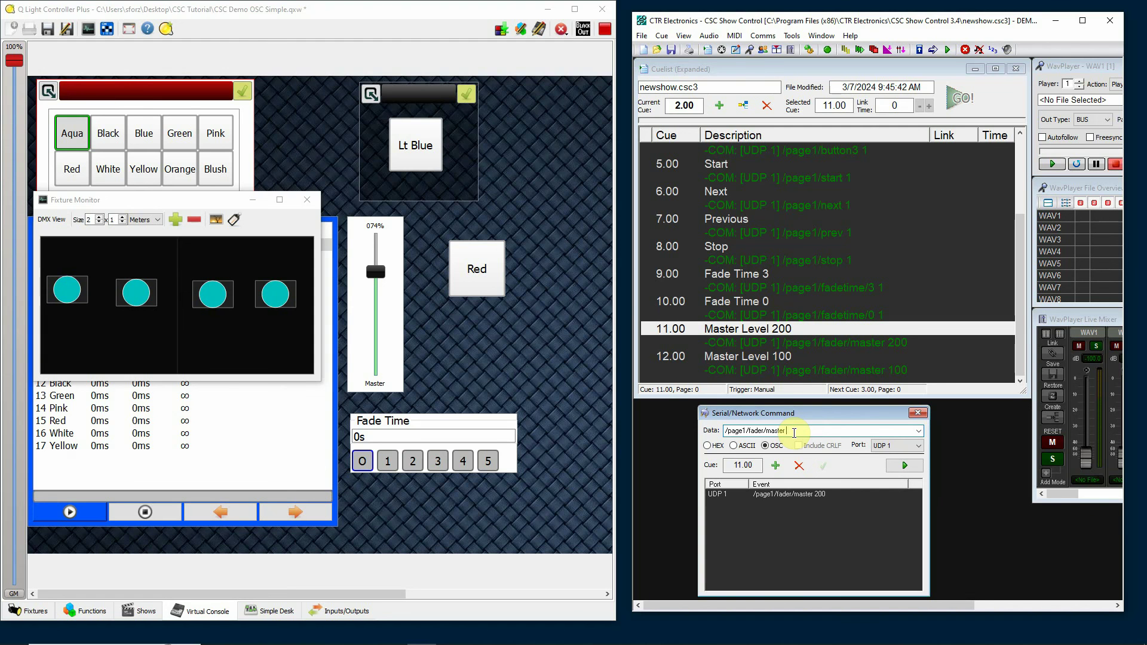
text(1.1)
text(0)
click(908, 468)
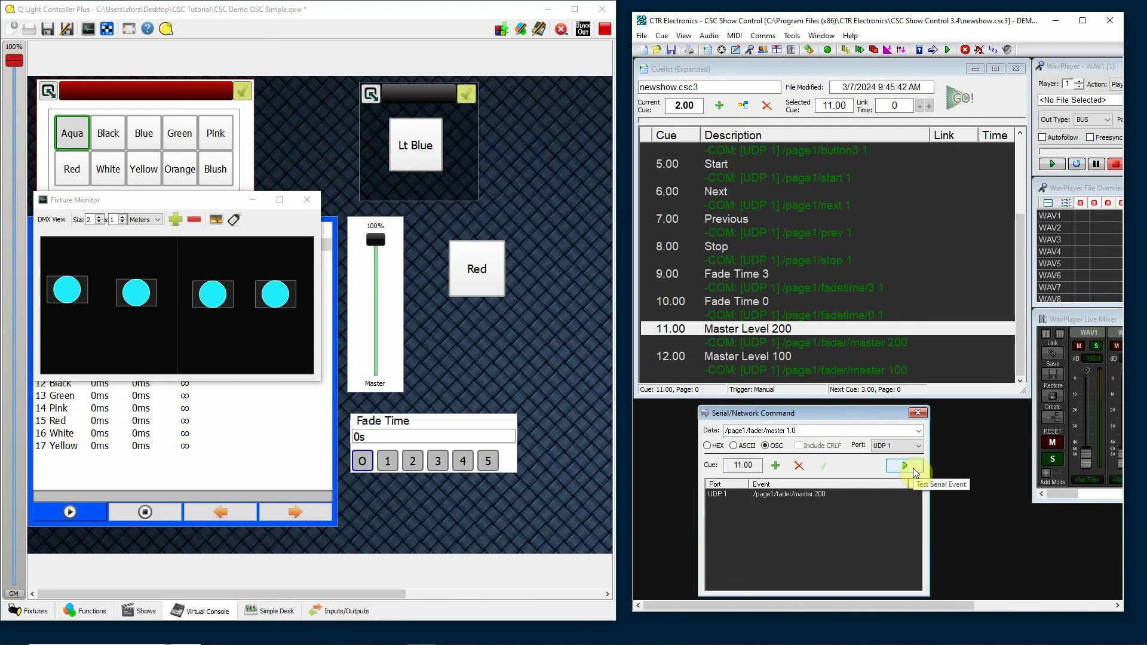